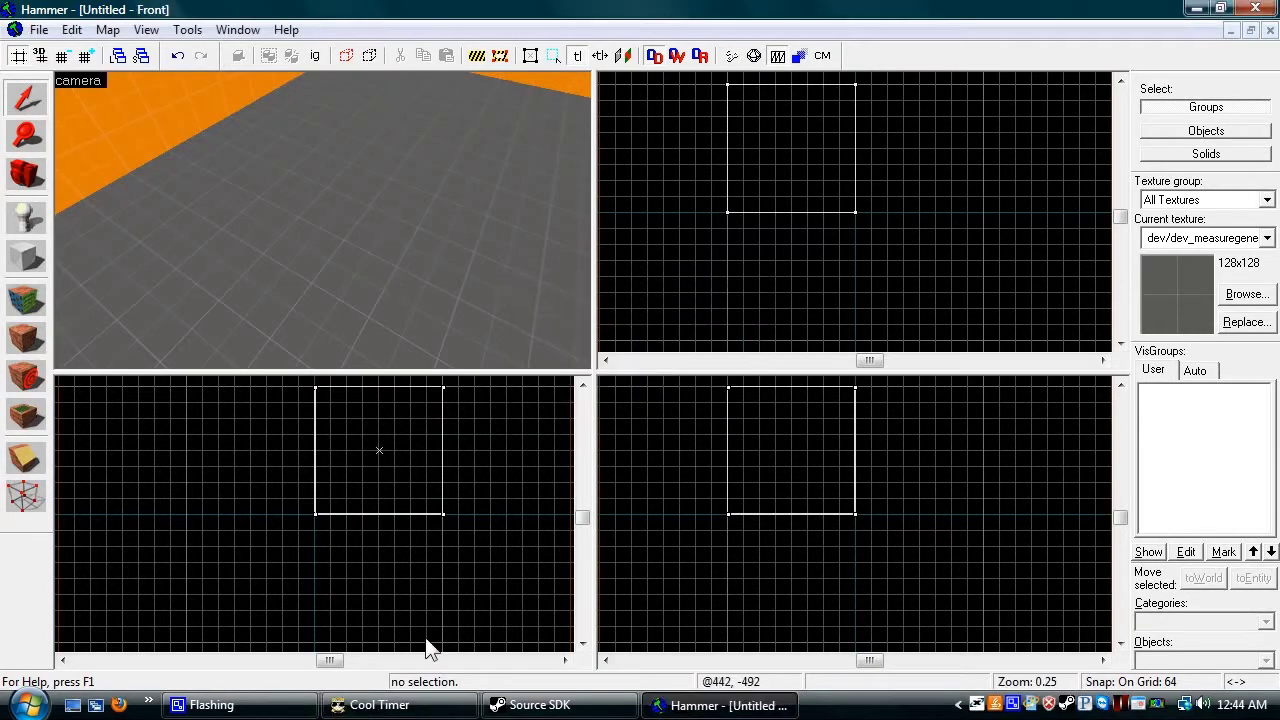
# Set the current texture to tools/toolsnodraw.
pyautogui.click(380, 705)
pyautogui.click(413, 250)
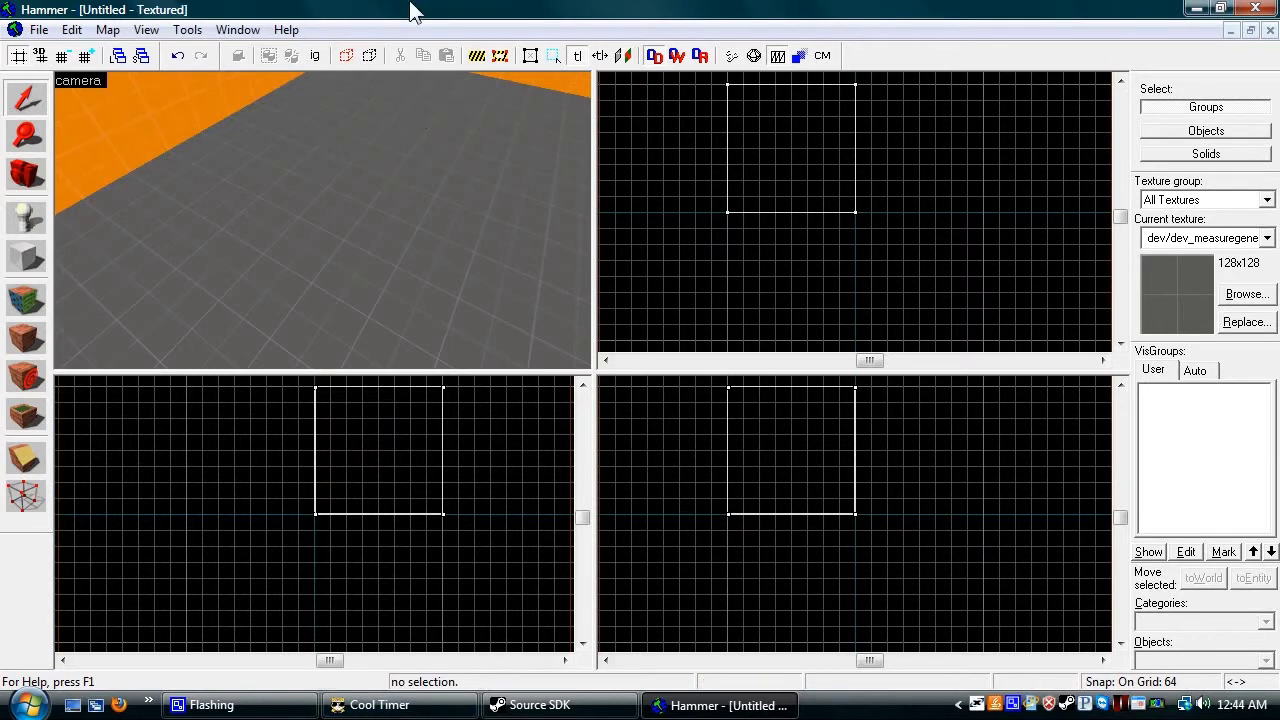
pyautogui.press('Up')
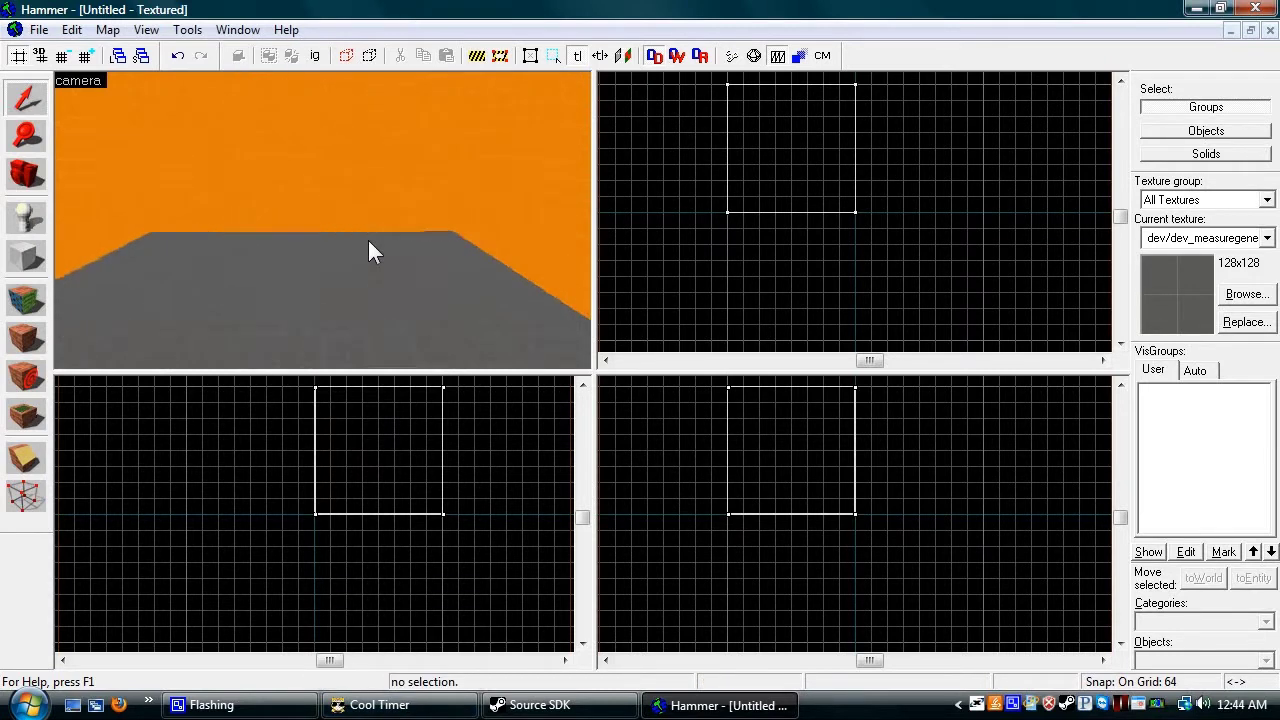
pyautogui.press('Left')
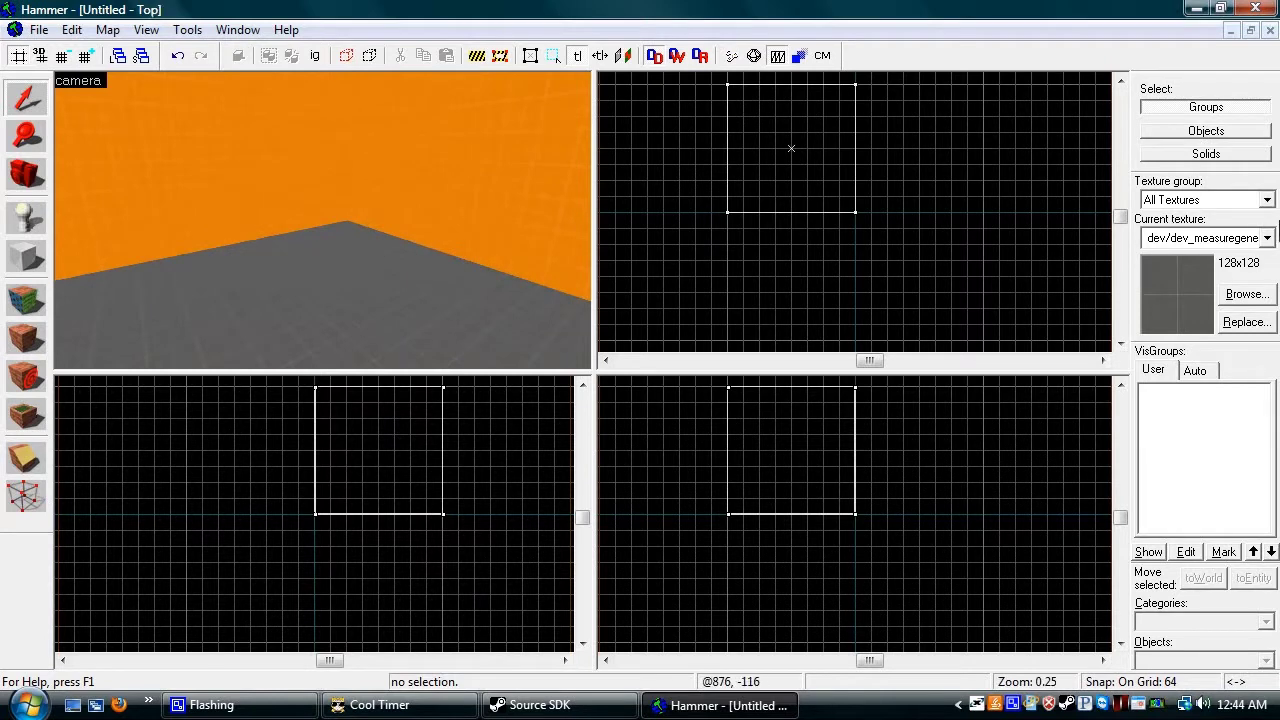
pyautogui.click(1255, 240)
pyautogui.click(1185, 437)
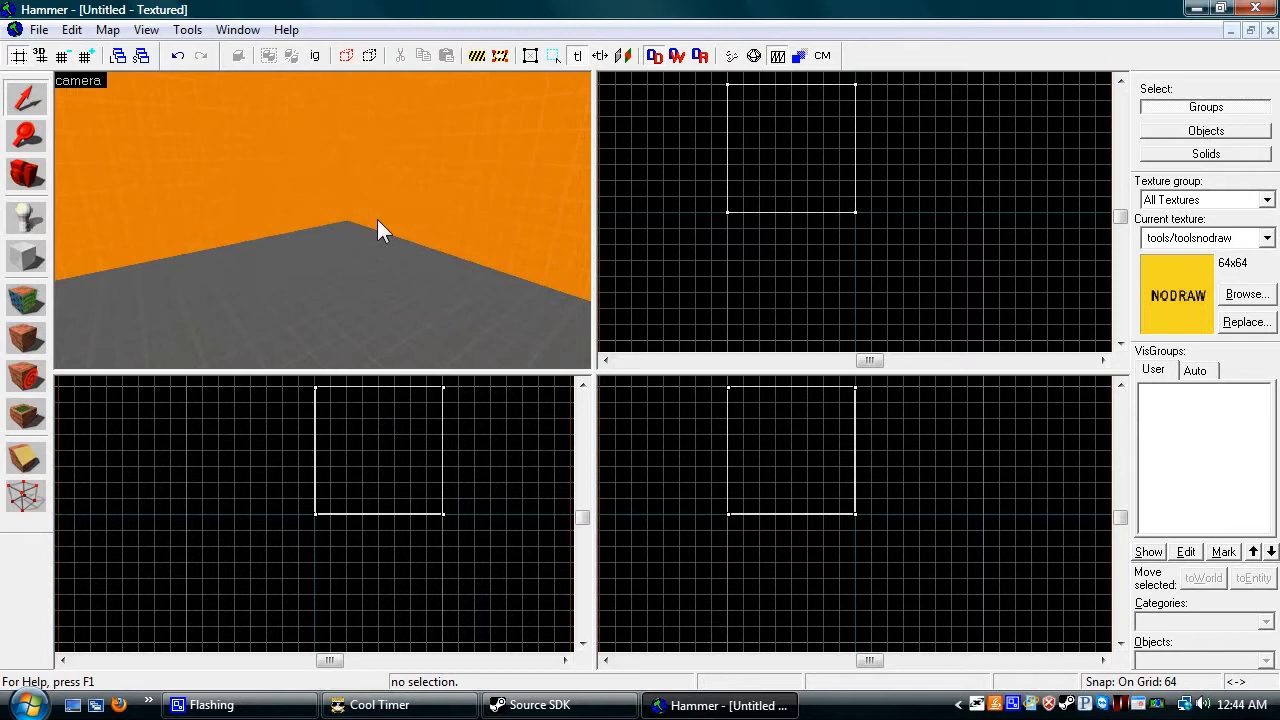
pyautogui.click(26, 257)
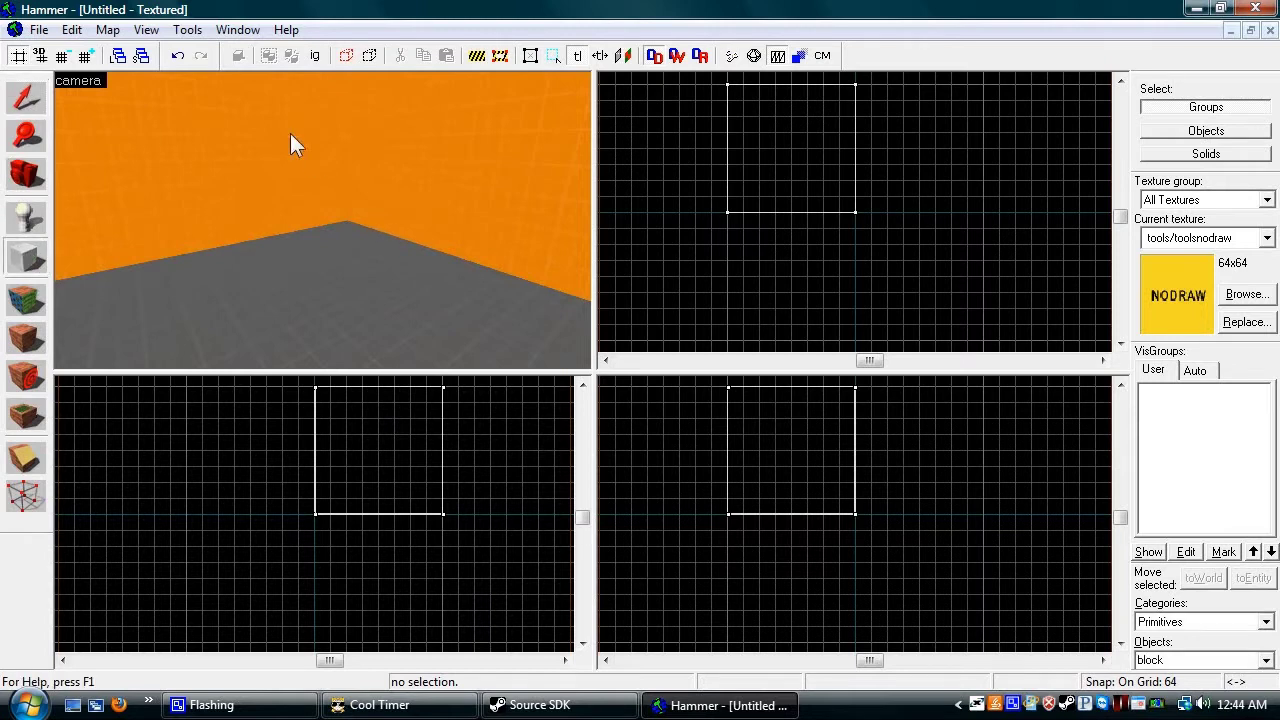
pyautogui.scroll(3, 783, 147)
pyautogui.scroll(2, 783, 147)
pyautogui.moveTo(766, 123); pyautogui.dragTo(823, 178)
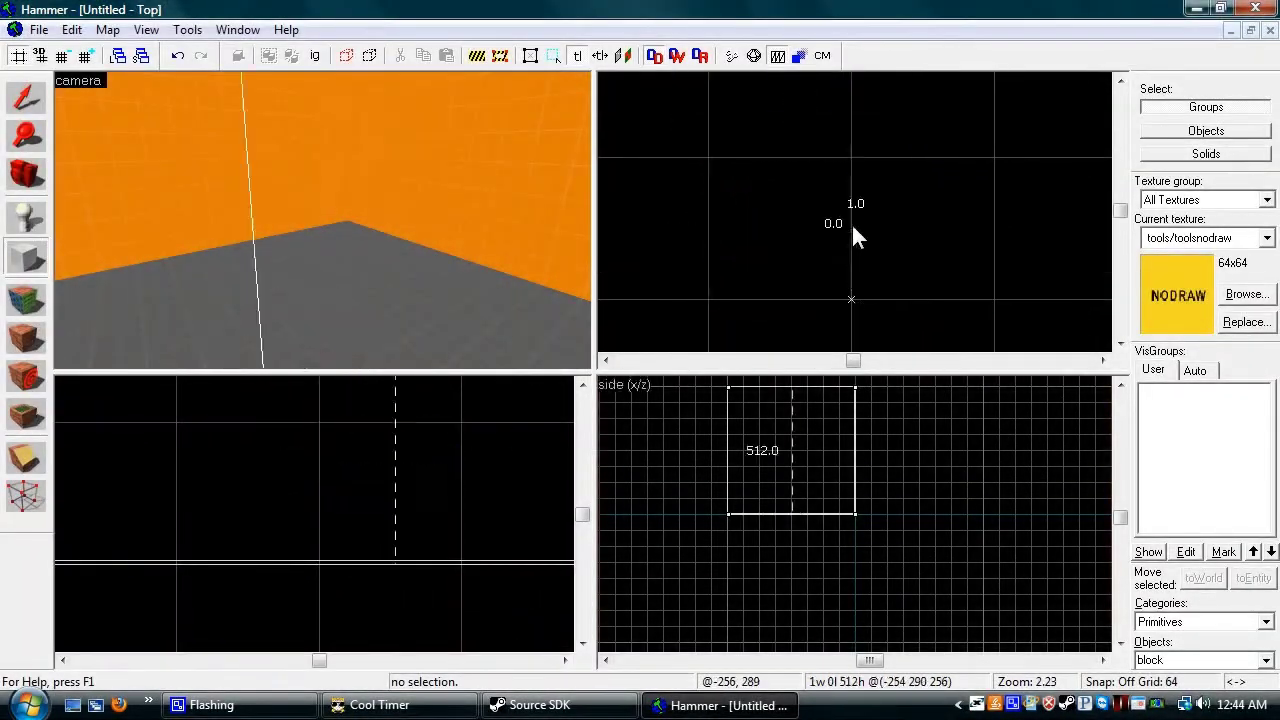
pyautogui.click(312, 248)
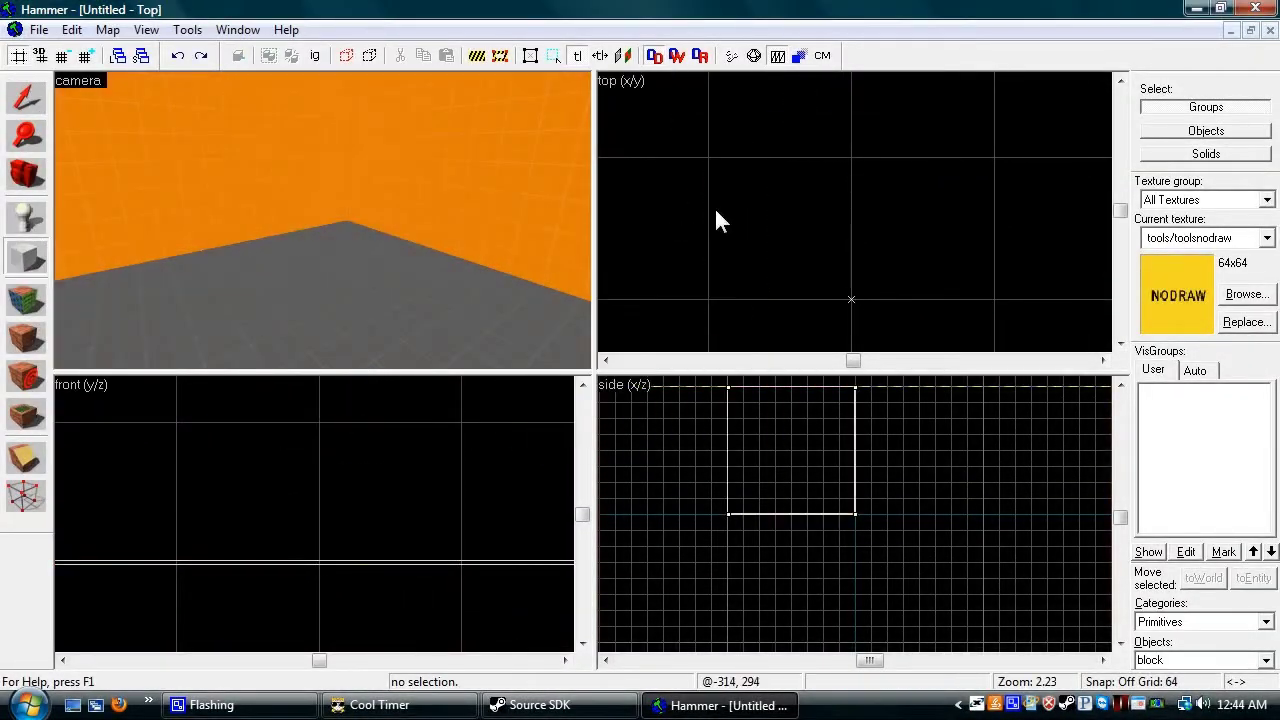
# Create a nodraw block about 32 units long and draw a second, slightly thicker block around its middle.
pyautogui.click(24, 268)
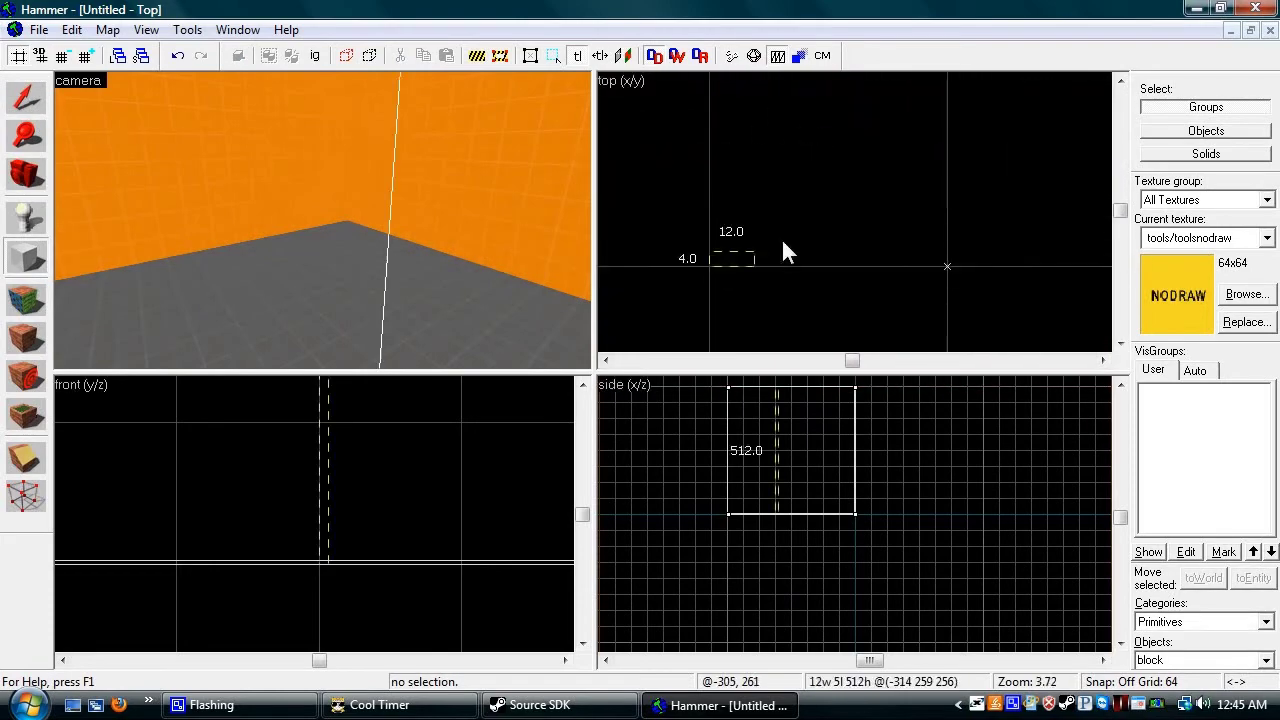
pyautogui.moveTo(786, 250); pyautogui.dragTo(950, 212)
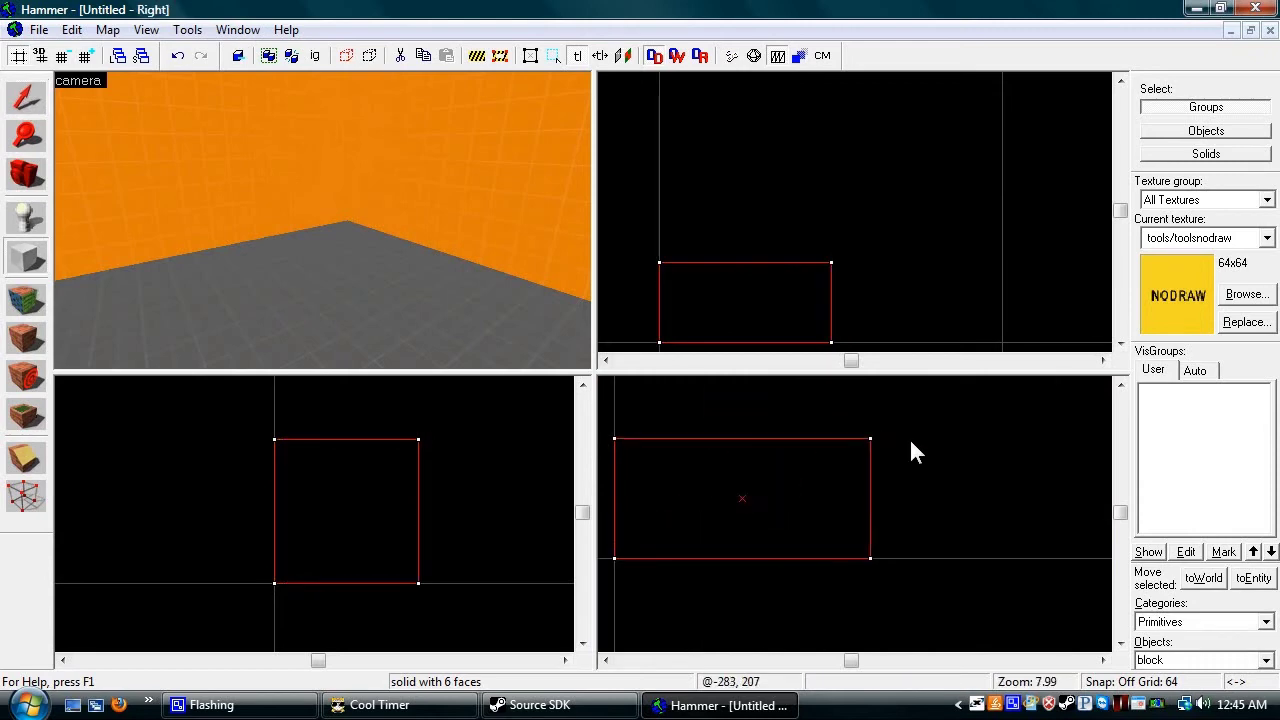
pyautogui.moveTo(870, 410); pyautogui.dragTo(981, 590)
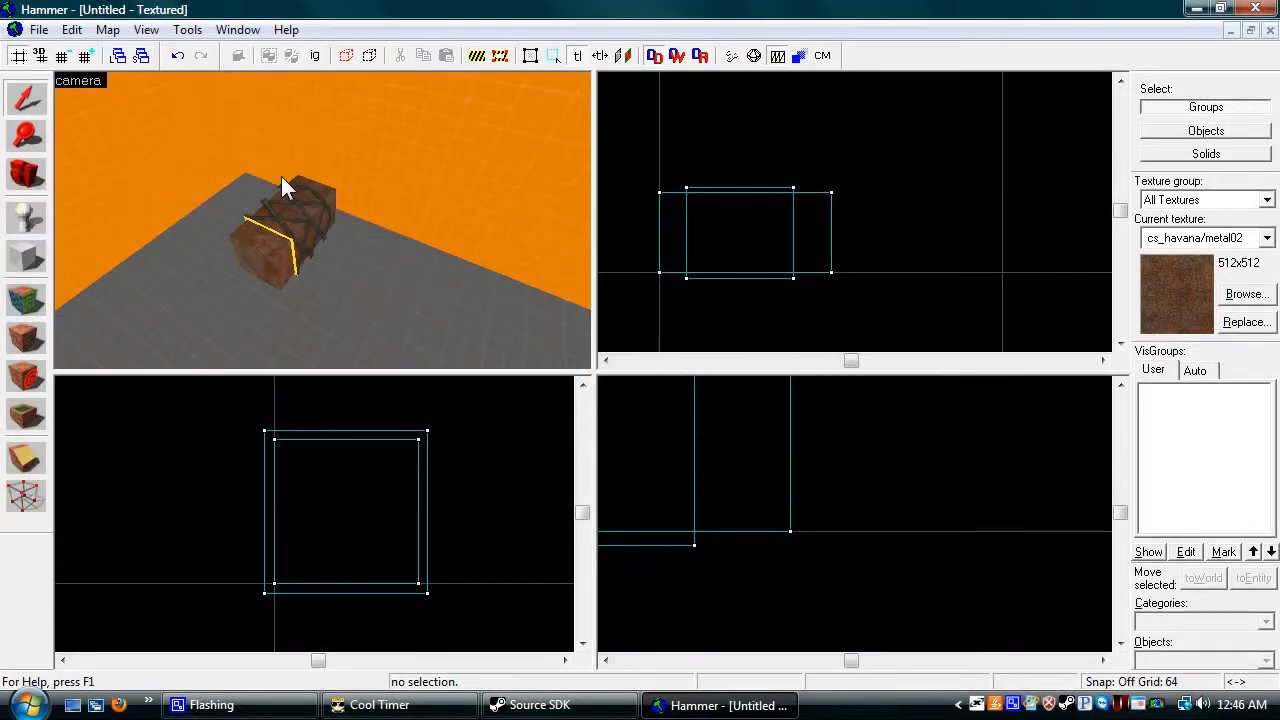
# Tie the two textured grenade blocks to a func_physbox entity named nade.
pyautogui.click(289, 194)
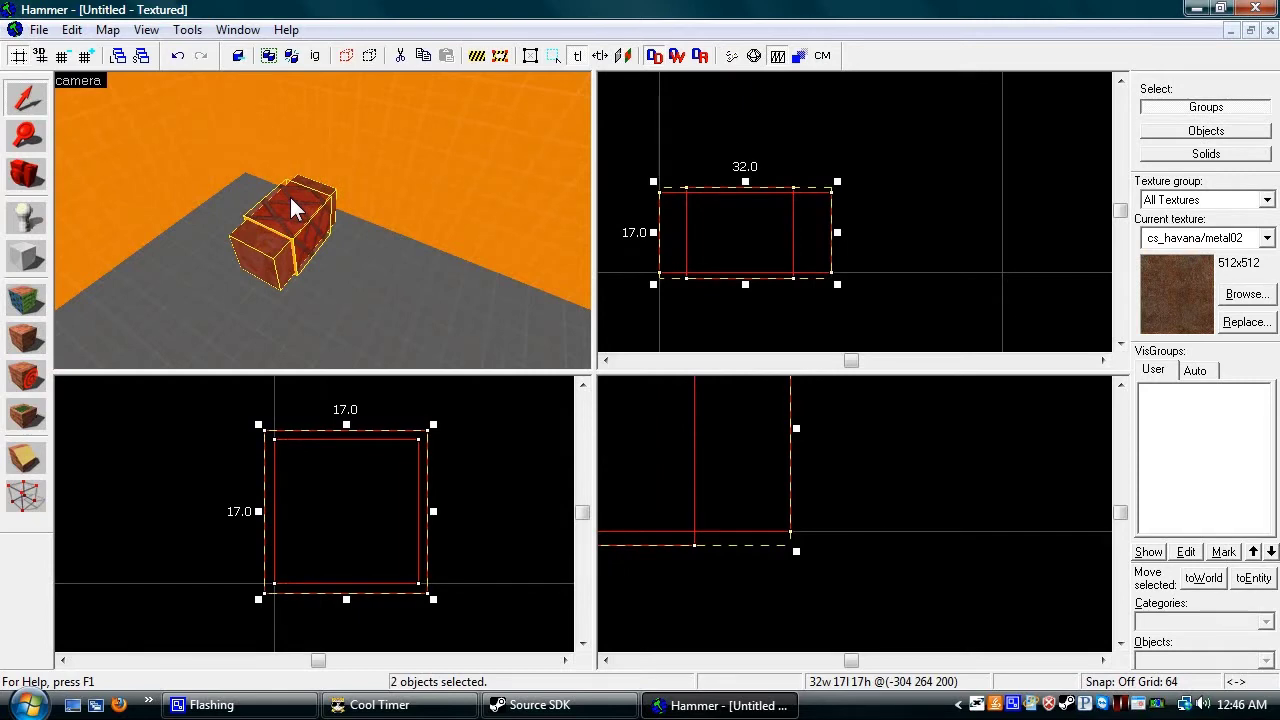
pyautogui.hotkey('ctrl', 't')
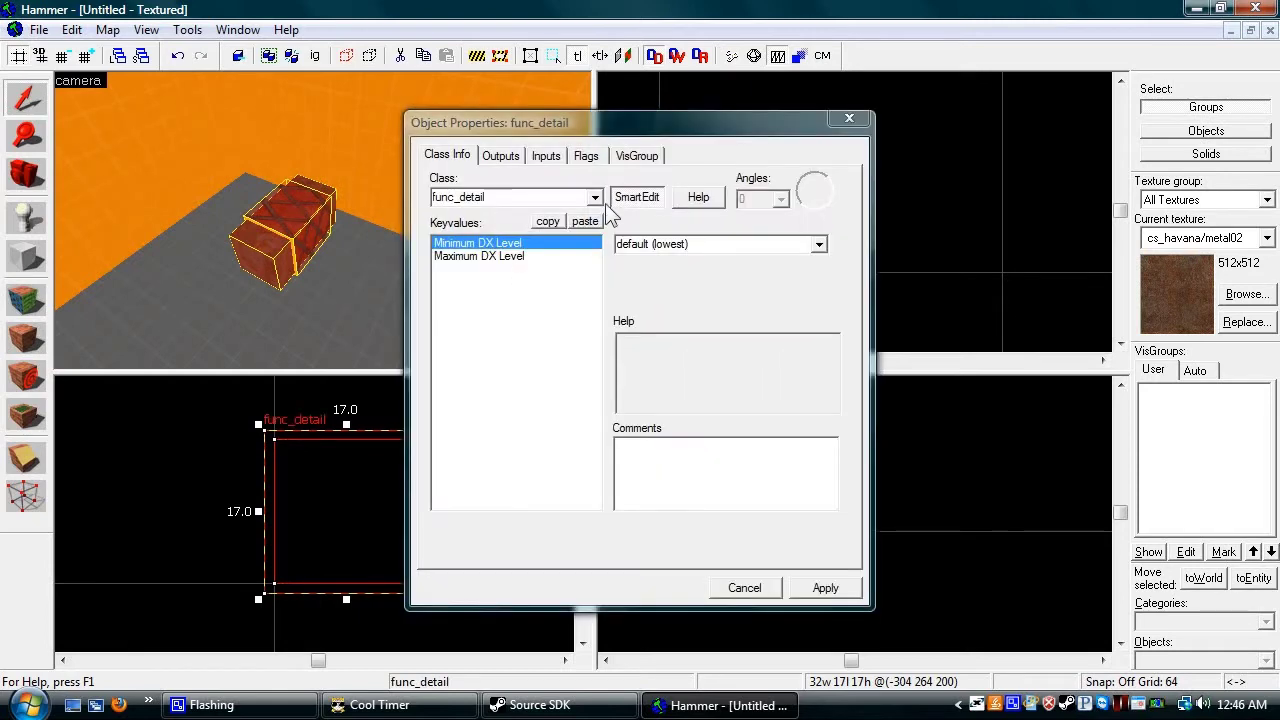
pyautogui.click(595, 197)
pyautogui.scroll(-3, 537, 302)
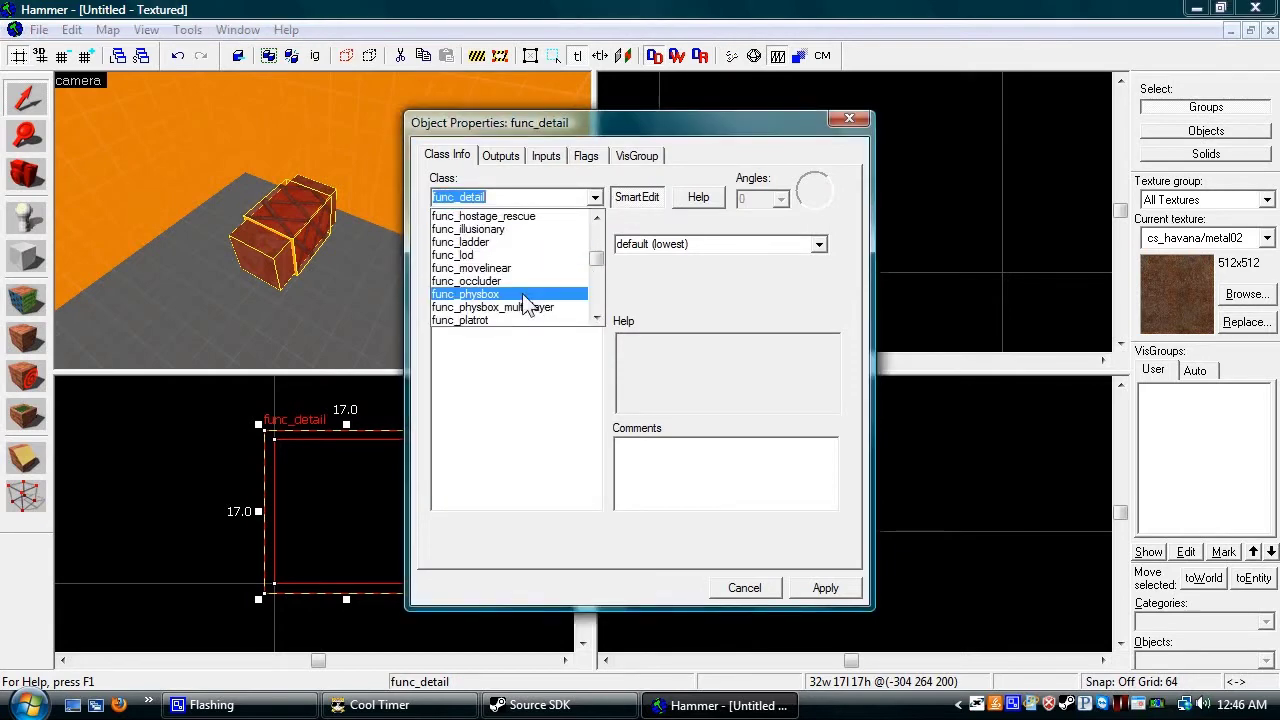
pyautogui.click(530, 292)
pyautogui.click(716, 248)
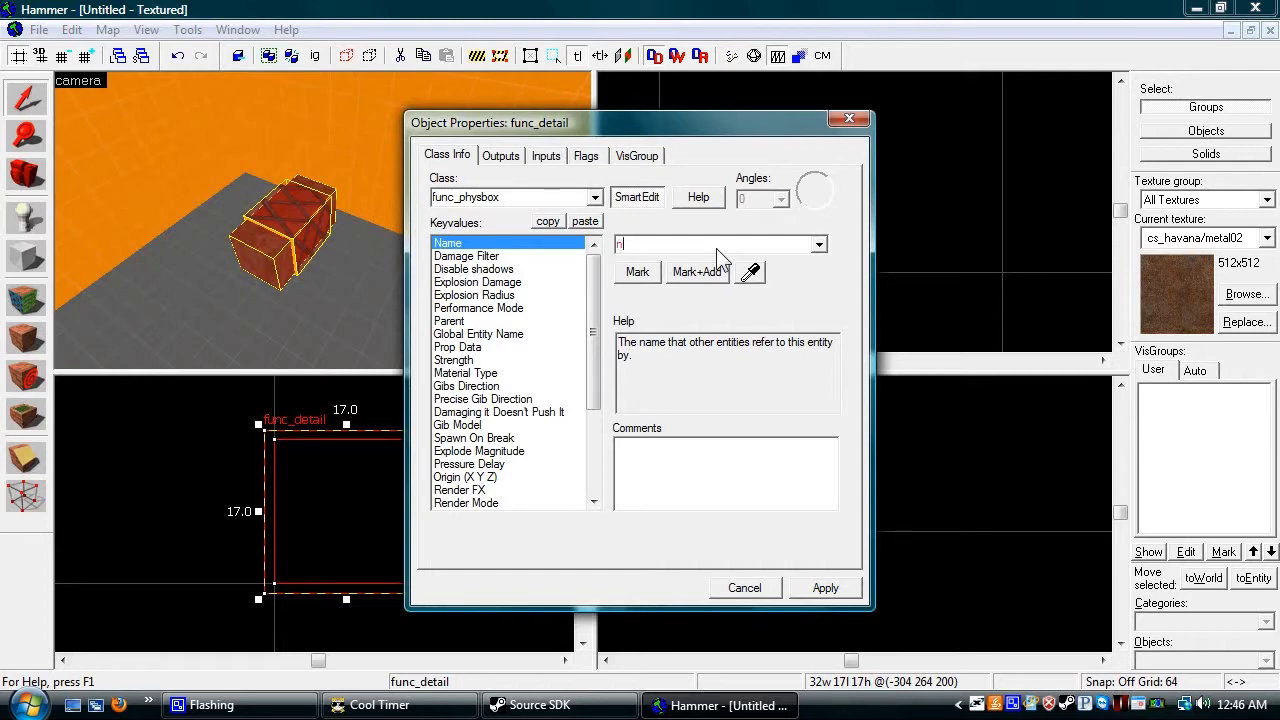
pyautogui.write('nade')
pyautogui.click(820, 591)
# Set the physbox's strength to 100 and its material type to Metal.
pyautogui.click(462, 361)
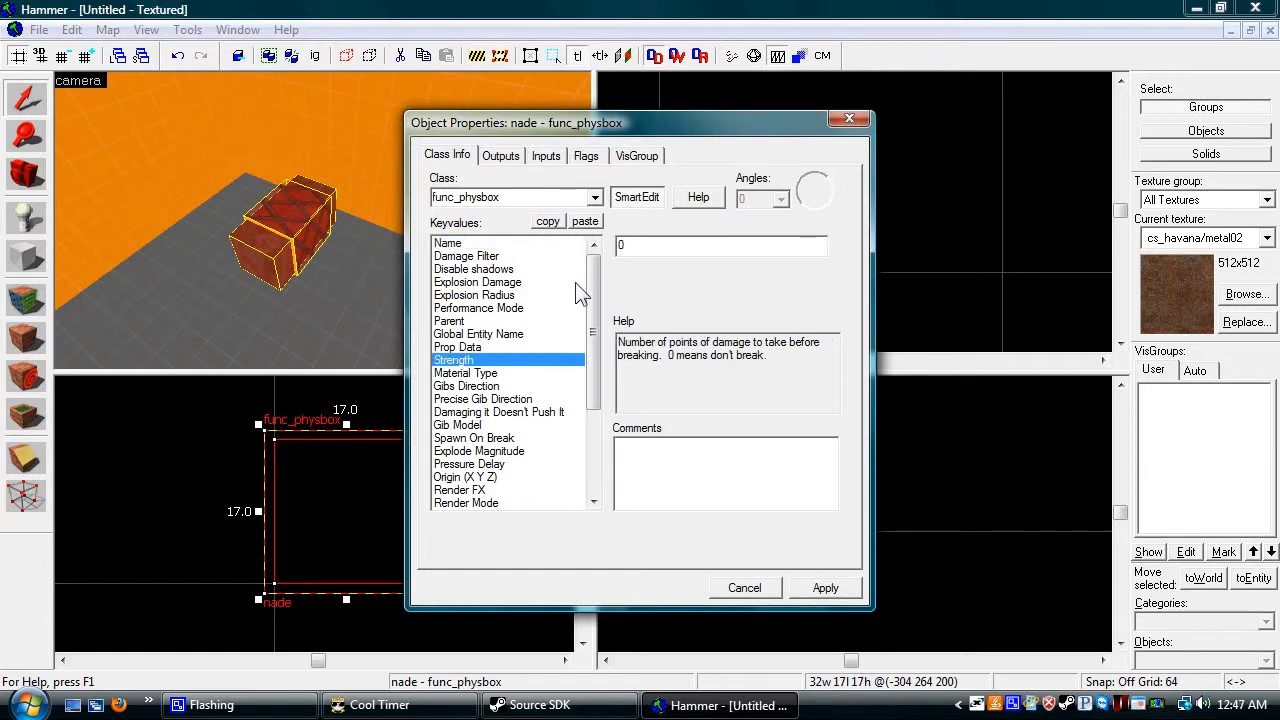
pyautogui.doubleClick(618, 250)
pyautogui.click(820, 590)
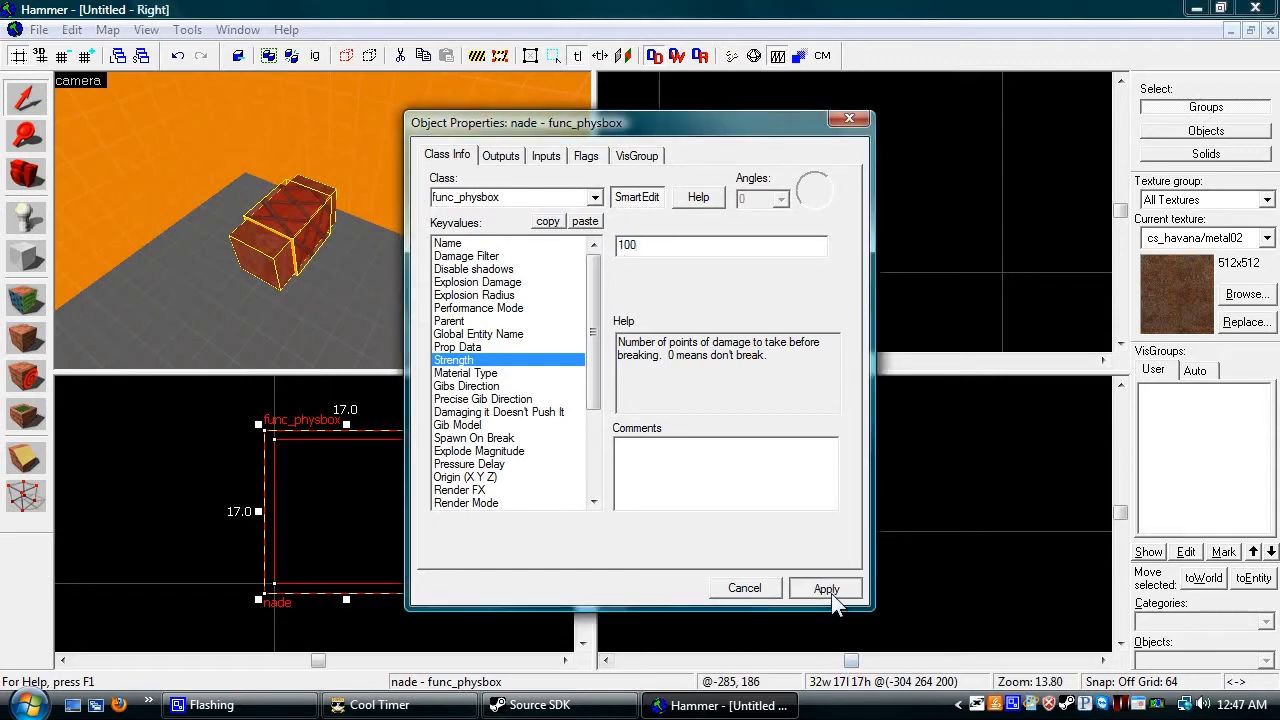
pyautogui.click(502, 372)
pyautogui.click(819, 244)
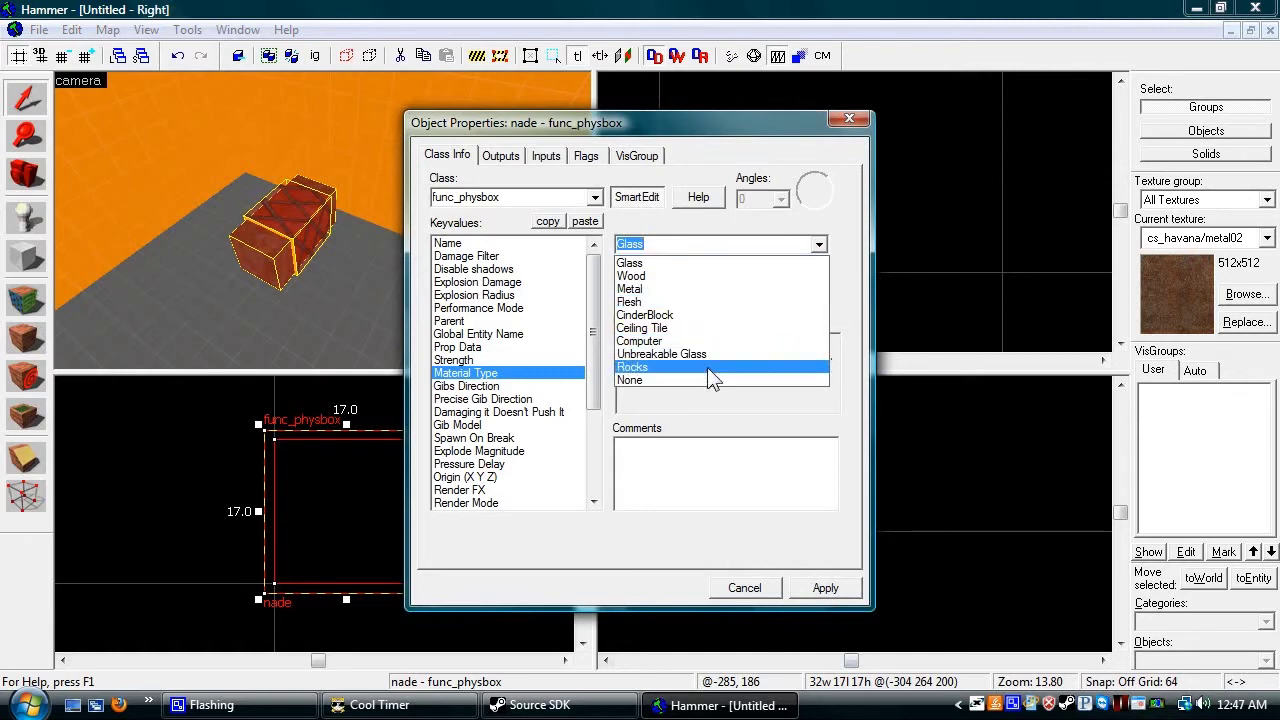
pyautogui.click(706, 290)
pyautogui.click(826, 587)
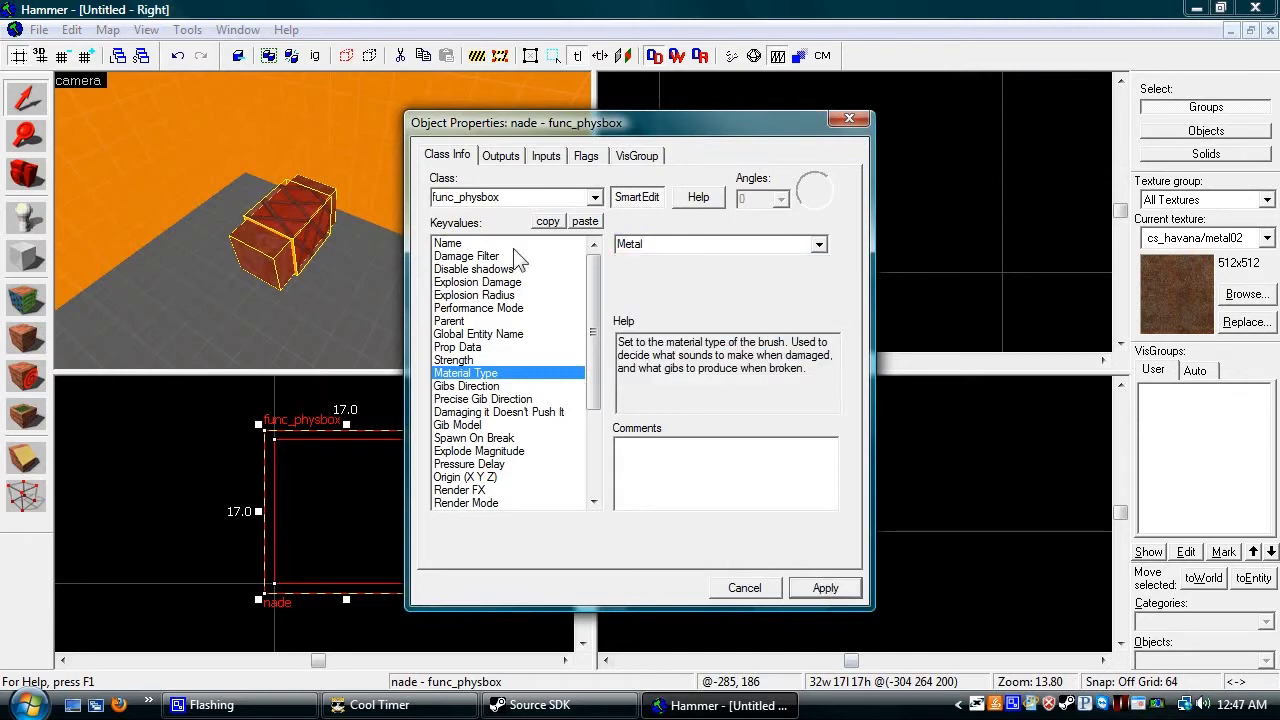
# Check the physbox's flags and its Damaging it Doesn't Push It setting, and close the properties.
pyautogui.click(584, 160)
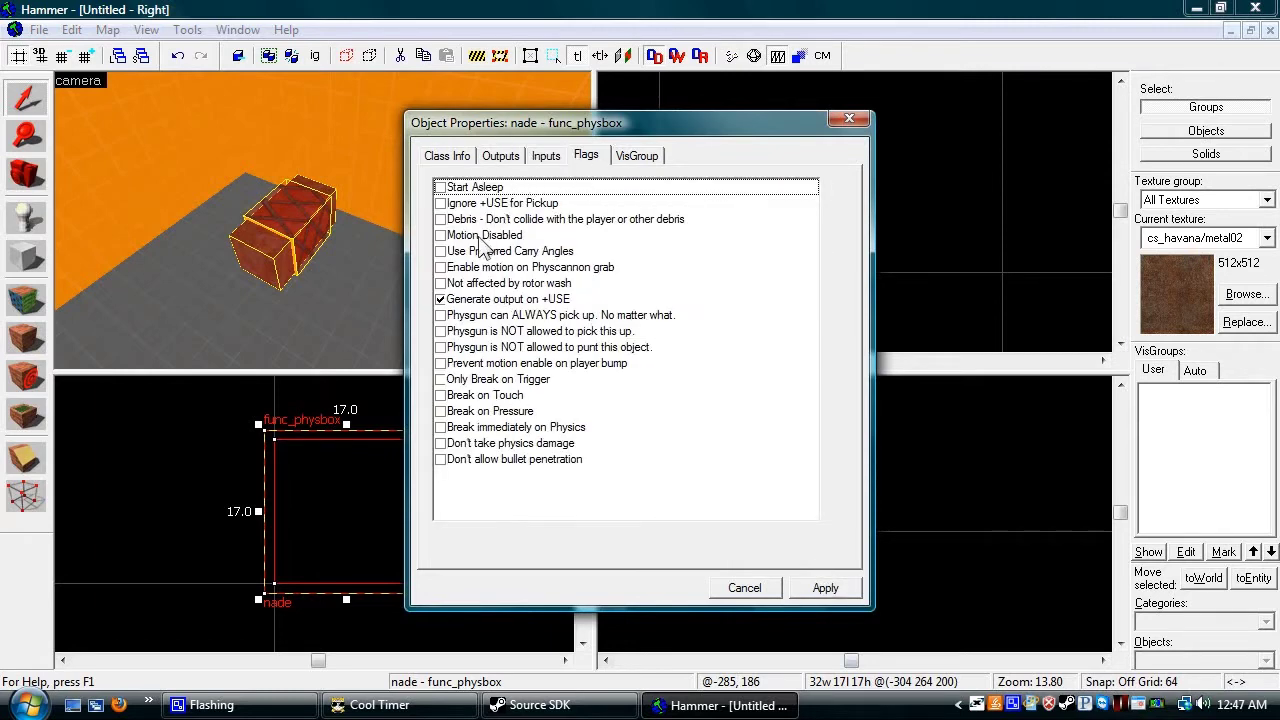
pyautogui.click(449, 164)
pyautogui.click(480, 411)
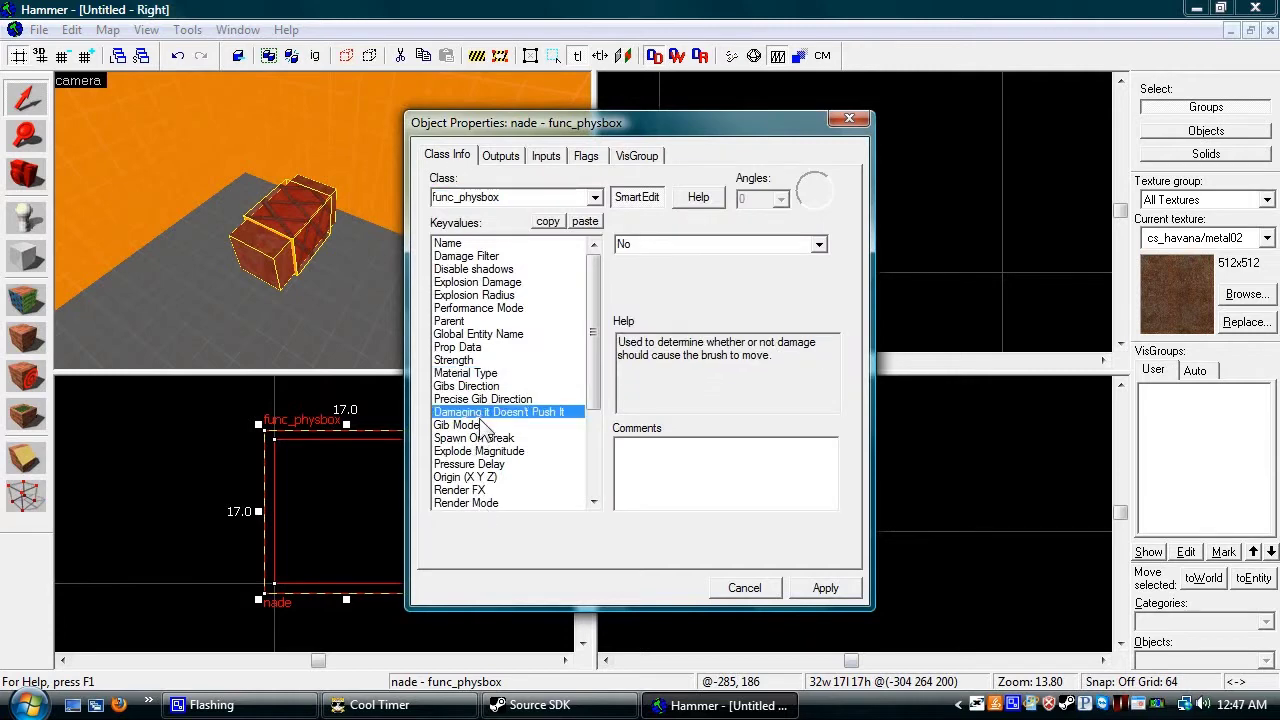
pyautogui.scroll(-4, 480, 411)
pyautogui.click(795, 586)
pyautogui.click(762, 588)
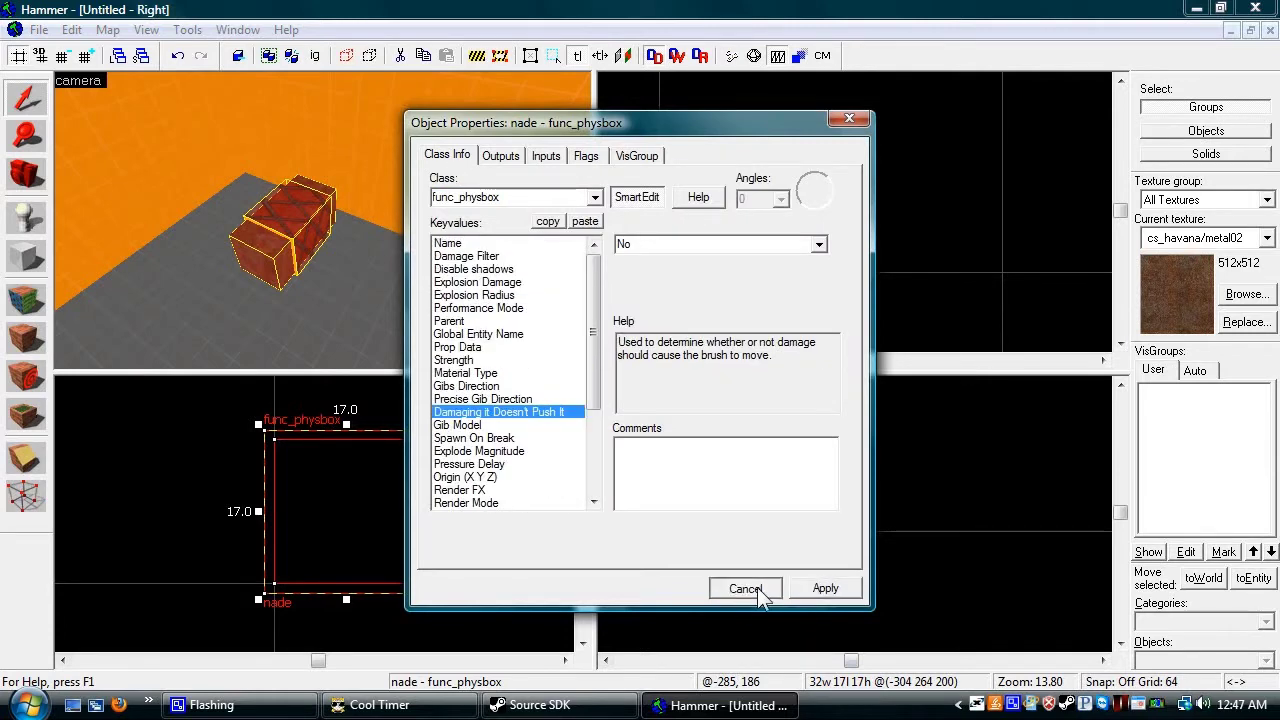
# Cut the nade physbox and paste it onto the room's floor.
pyautogui.hotkey('ctrl', 'x')
pyautogui.hotkey('ctrl', 'v')
pyautogui.press('z')
pyautogui.press('s')
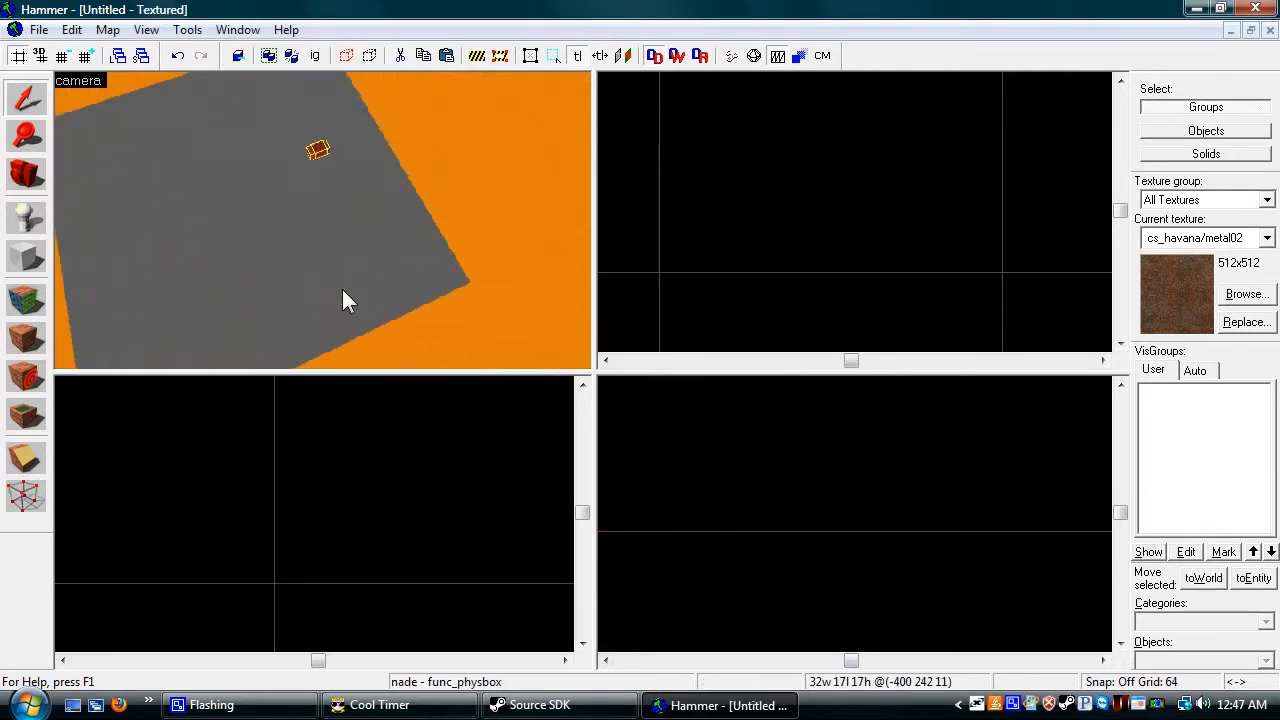
pyautogui.press('w')
pyautogui.press('z')
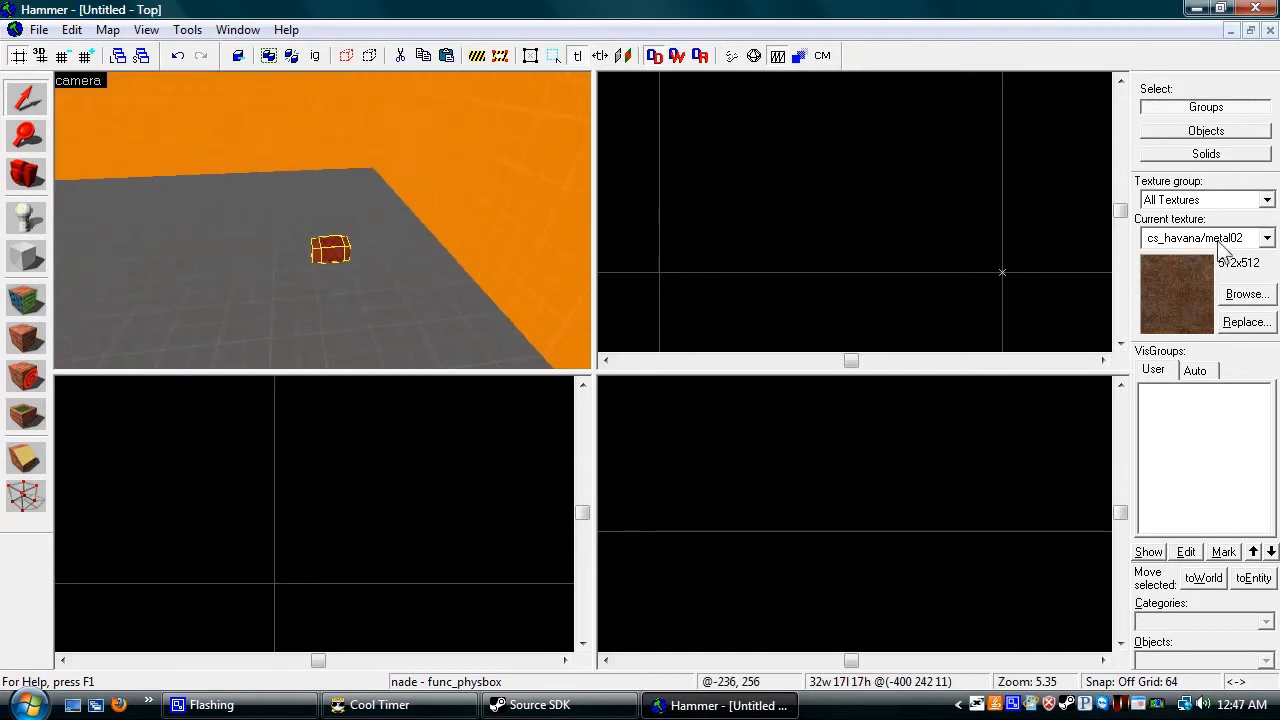
# Filter the texture browser by "trigger" and make tools/toolstrigger the current texture.
pyautogui.click(1218, 238)
pyautogui.click(1222, 480)
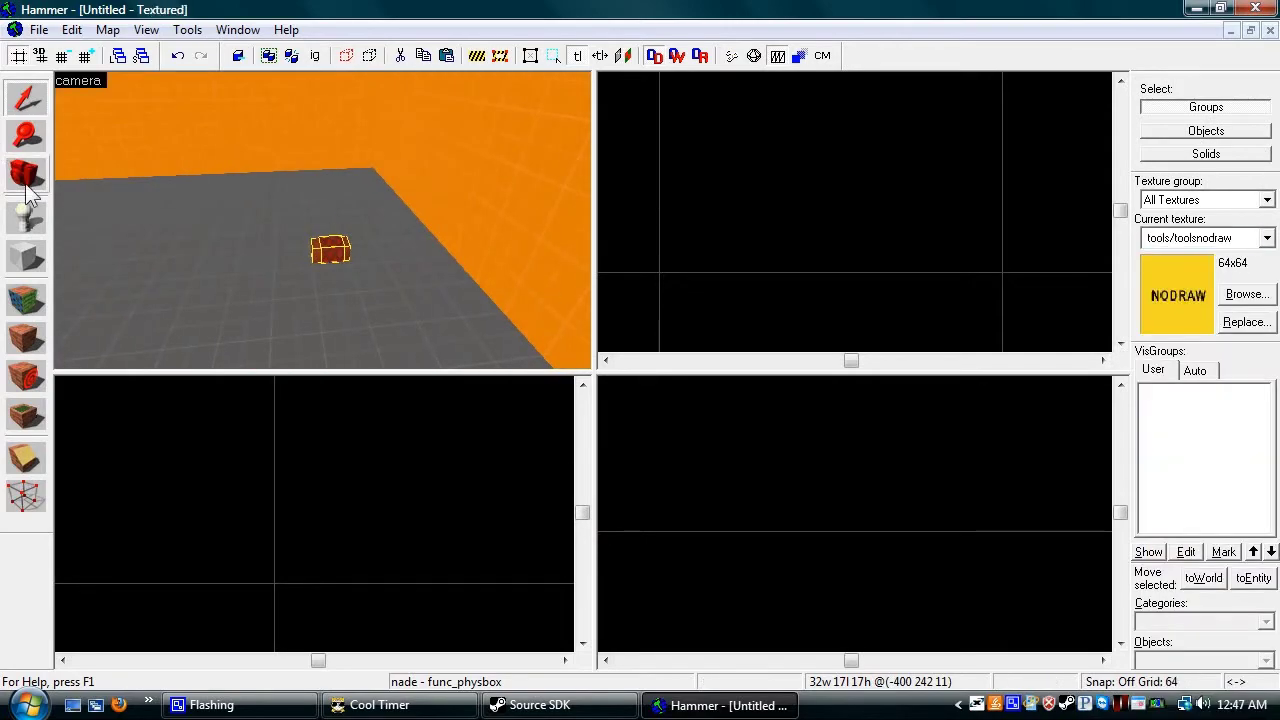
pyautogui.click(1247, 294)
pyautogui.write('trig')
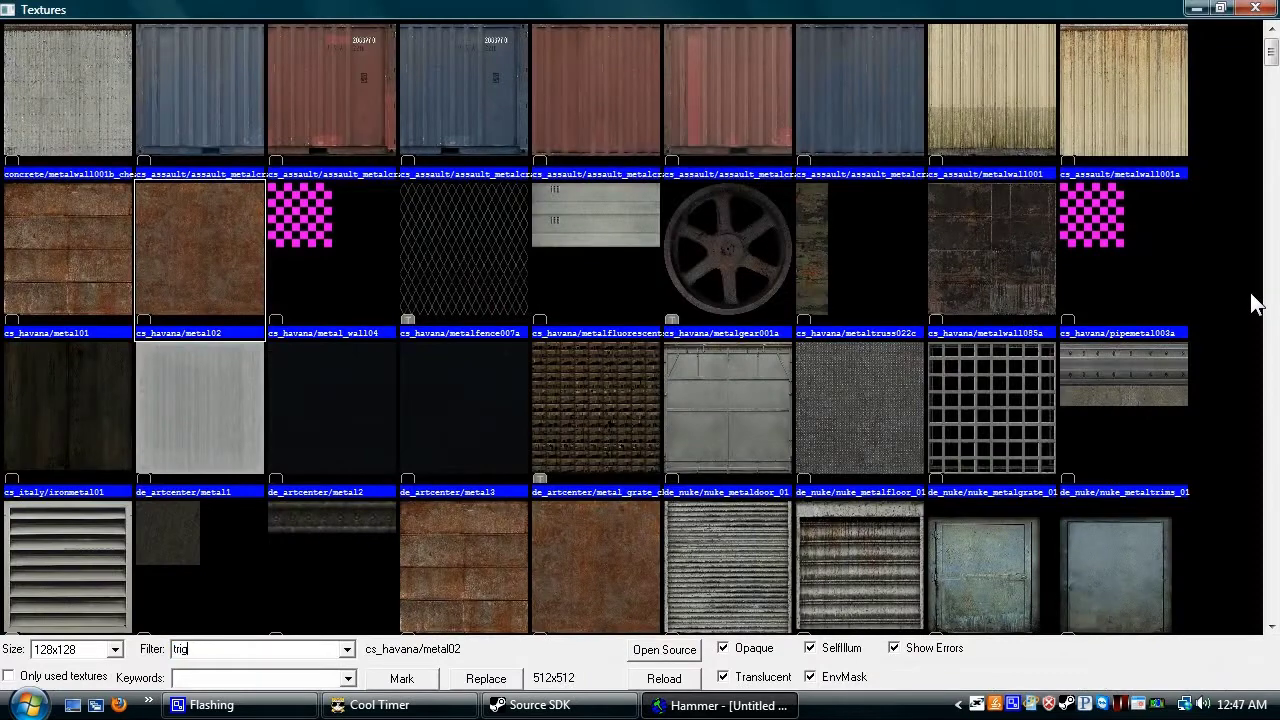
pyautogui.write('ger')
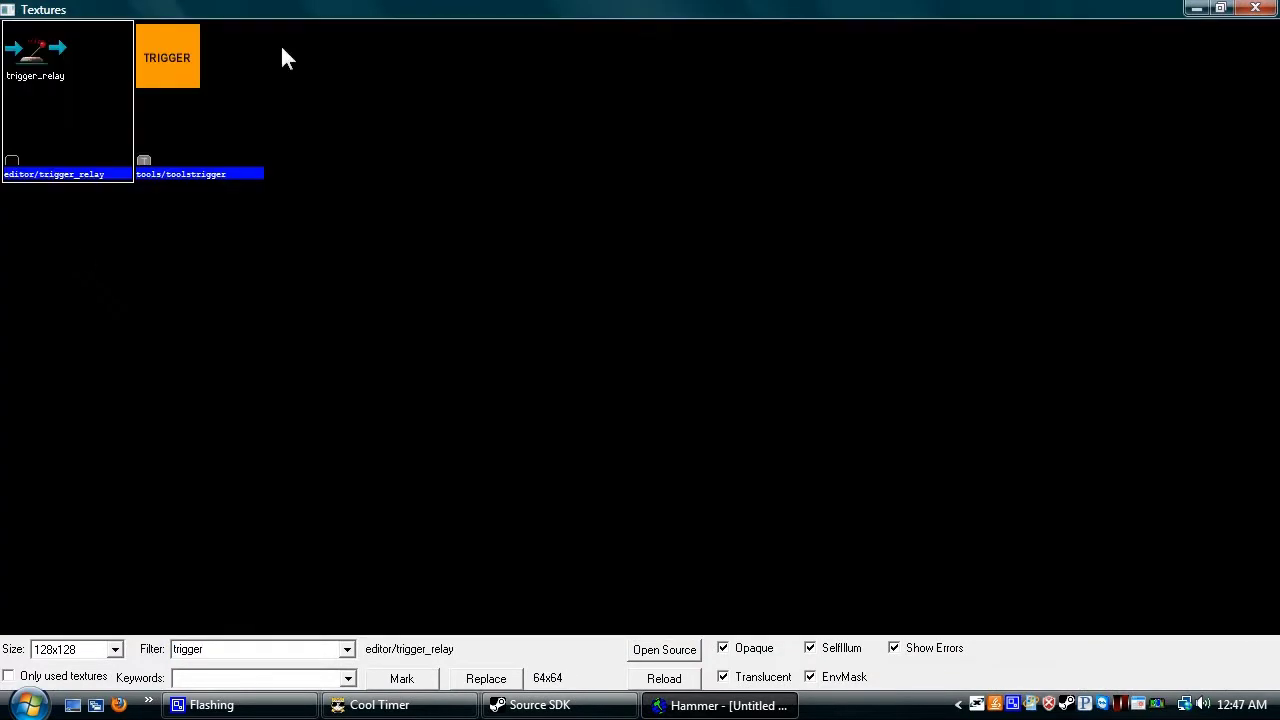
pyautogui.doubleClick(206, 82)
# Create a trigger block about 65 by 64 units and 17 units high beside the physbox.
pyautogui.scroll(-2, 1068, 290)
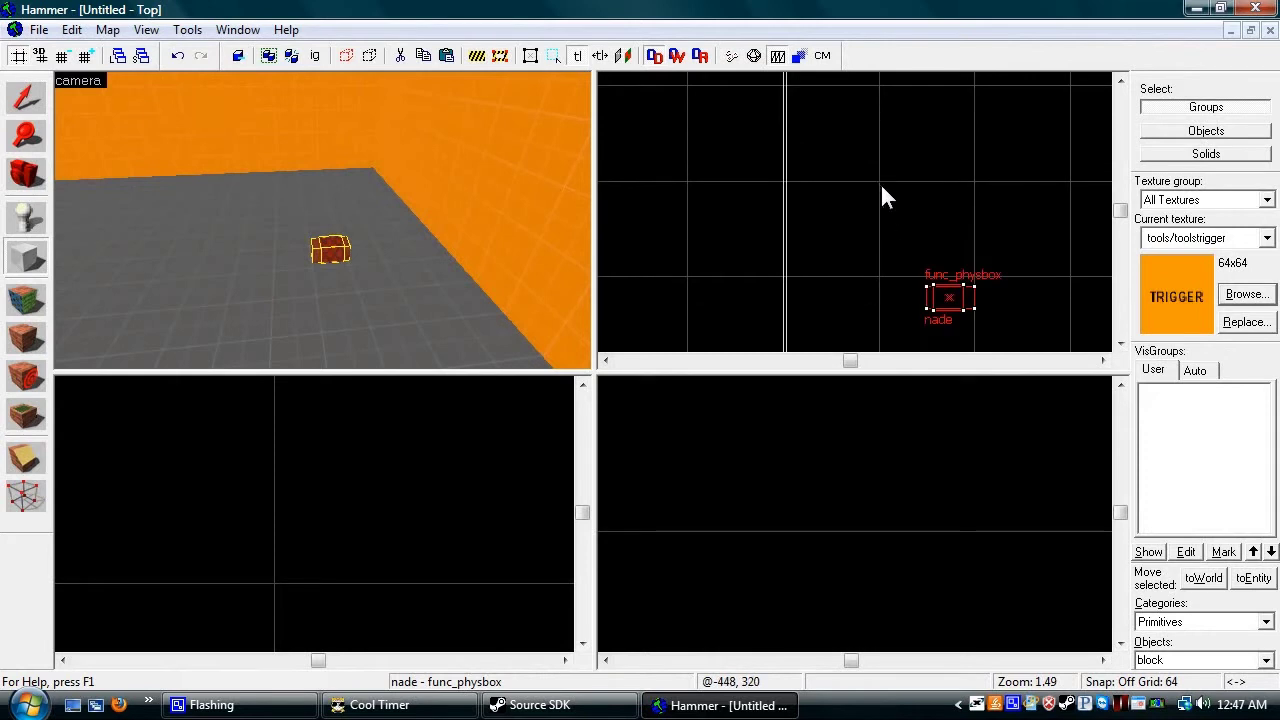
pyautogui.moveTo(880, 183); pyautogui.dragTo(977, 279)
pyautogui.scroll(2, 975, 275)
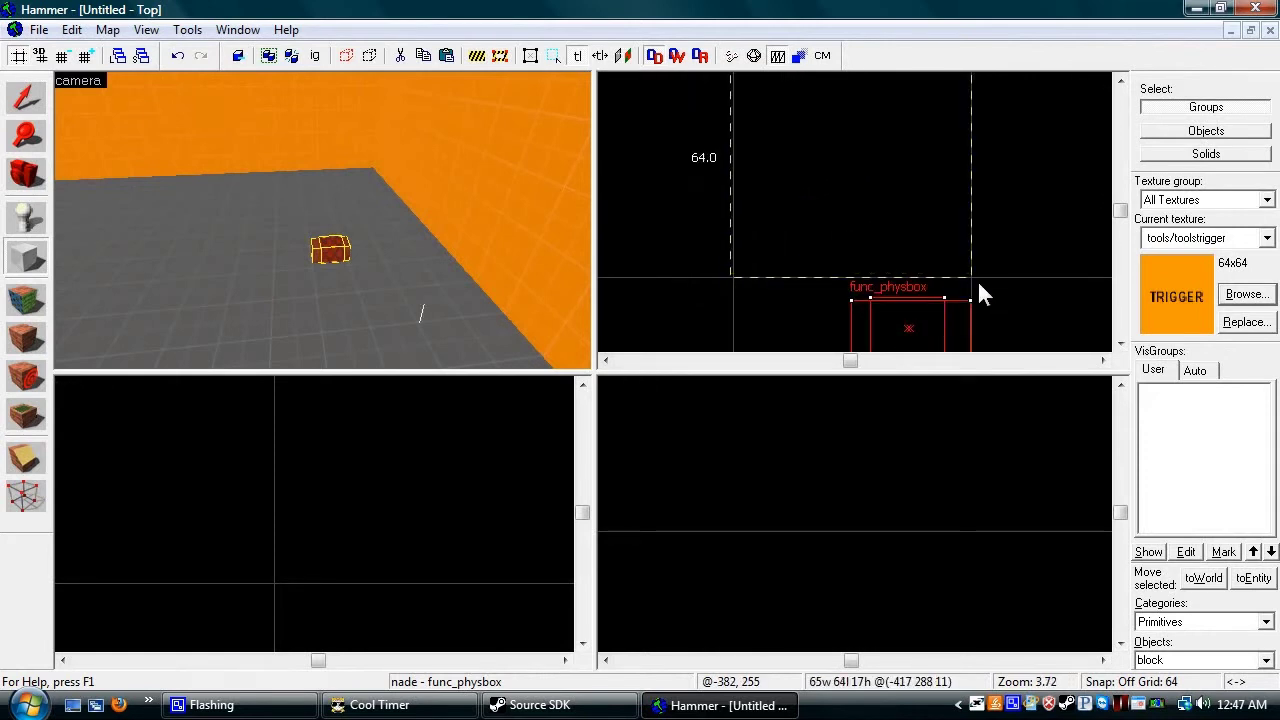
pyautogui.press('Return')
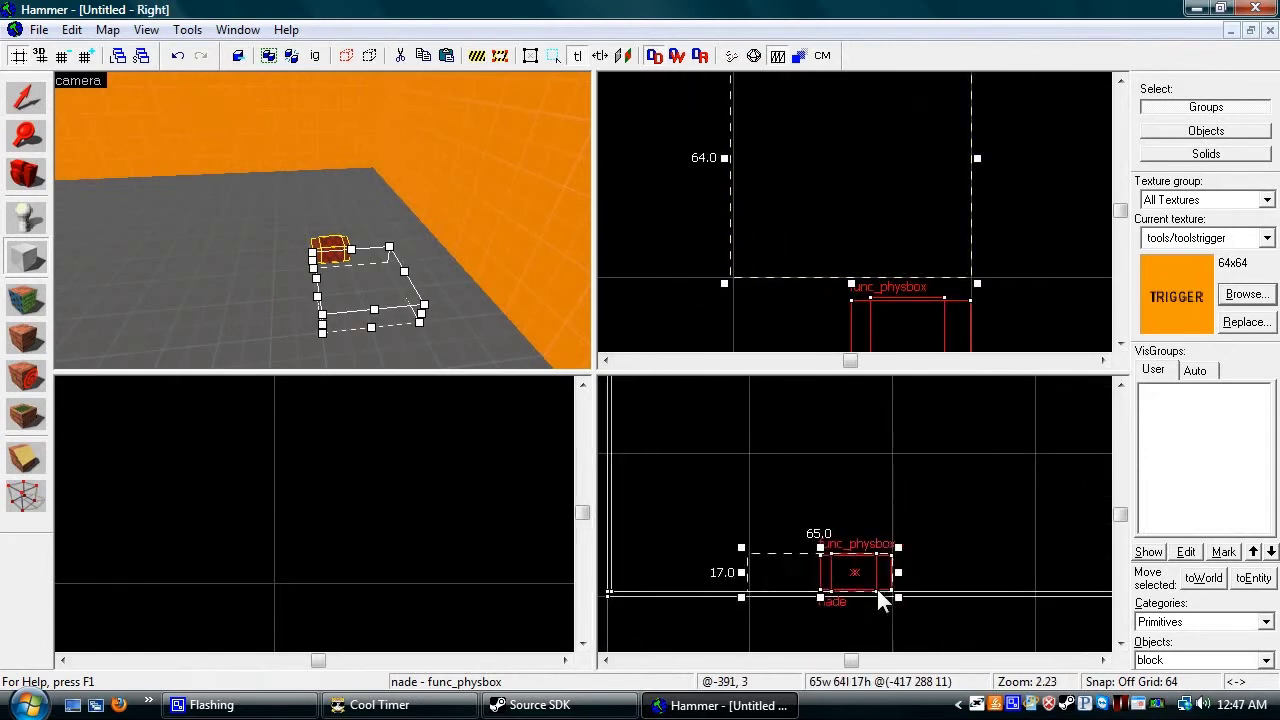
pyautogui.click(26, 215)
pyautogui.click(236, 304)
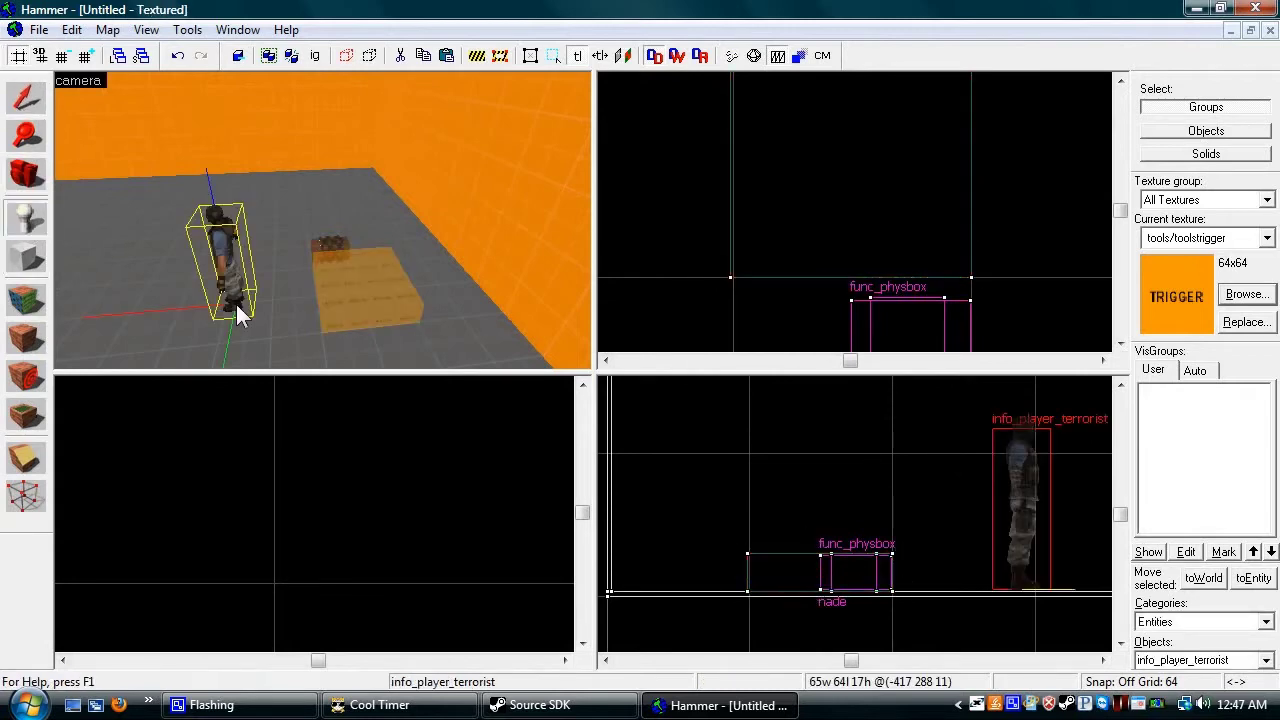
pyautogui.click(26, 96)
pyautogui.press('Delete')
# Raise the trigger block above the physbox so that its centre sits at a height of about 56 units.
pyautogui.click(352, 270)
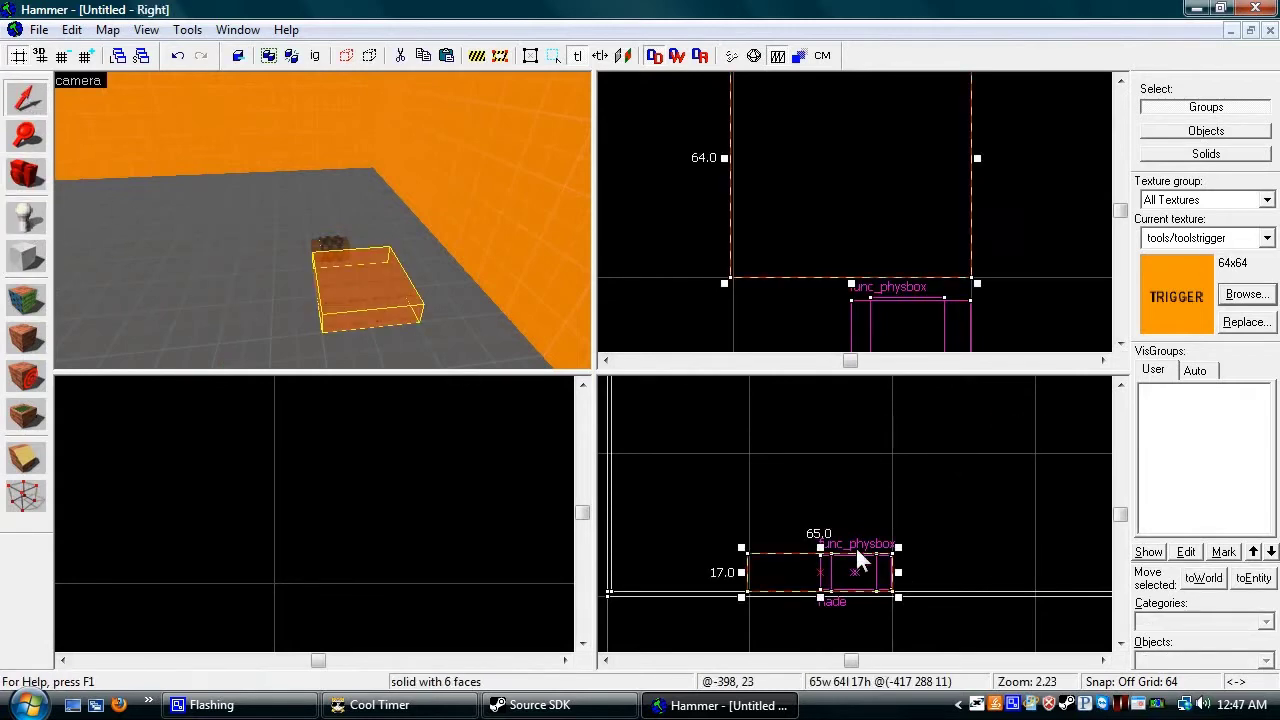
pyautogui.scroll(-1, 856, 548)
pyautogui.scroll(3, 837, 560)
pyautogui.moveTo(831, 551); pyautogui.dragTo(854, 486)
pyautogui.scroll(6, 826, 495)
# Tie the raised trigger block to a trigger_push entity and open its flags.
pyautogui.hotkey('alt', 'Return')
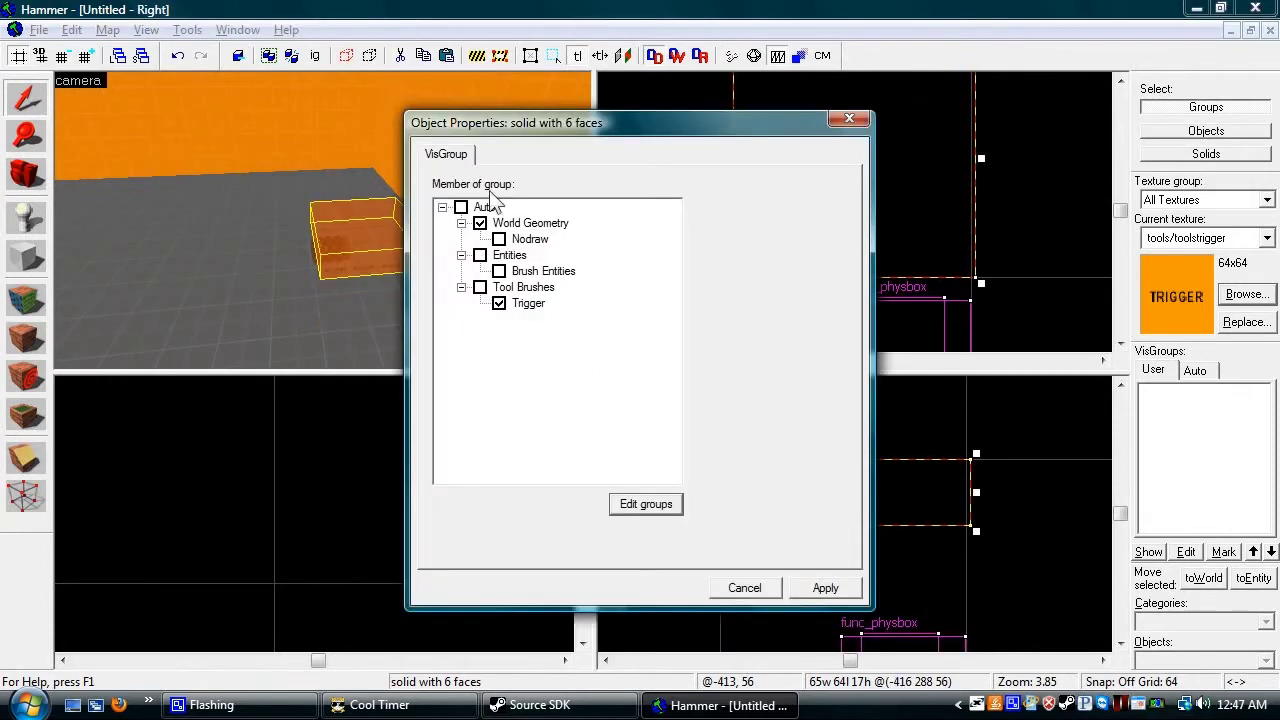
pyautogui.hotkey('ctrl', 't')
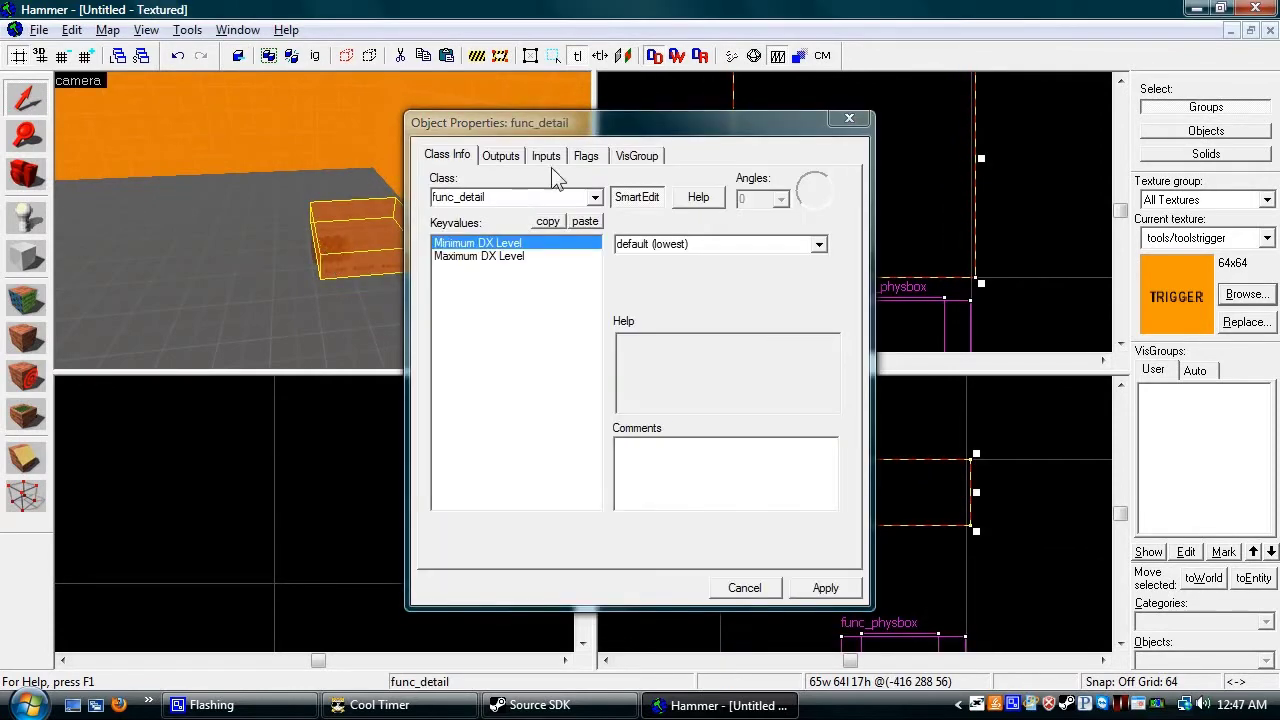
pyautogui.write('trigger_push')
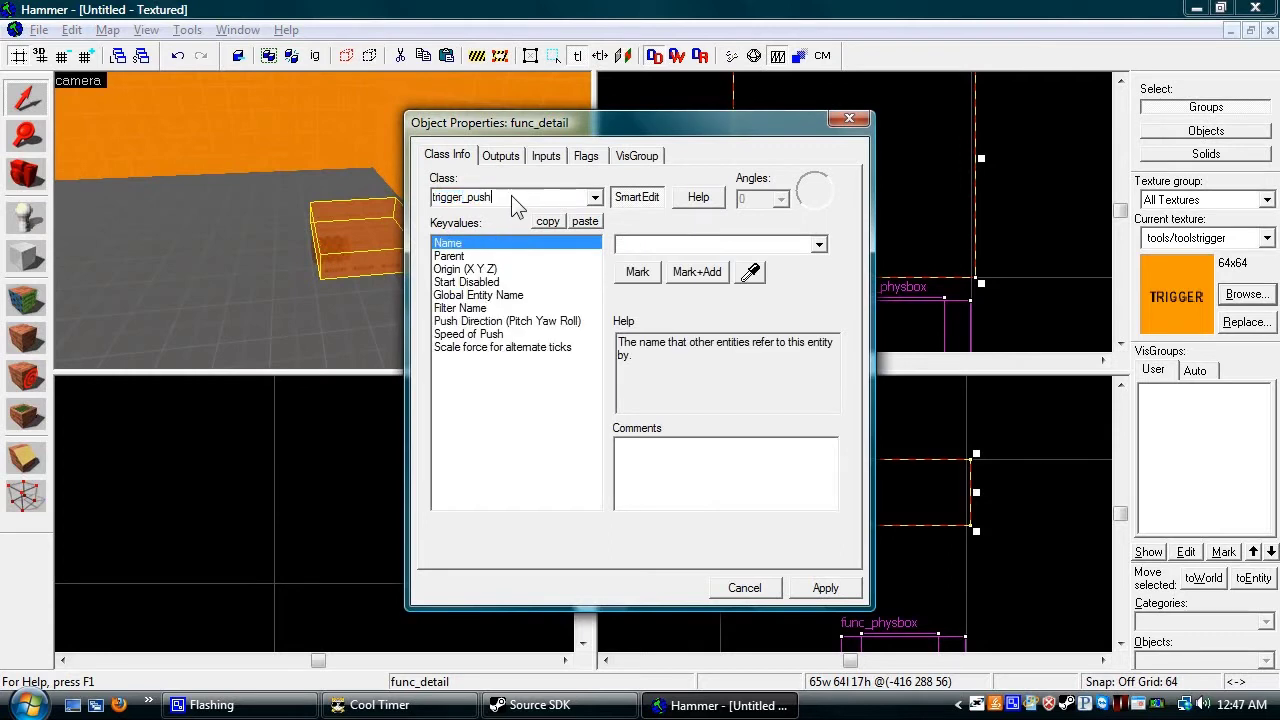
pyautogui.click(556, 155)
pyautogui.click(588, 156)
pyautogui.click(826, 590)
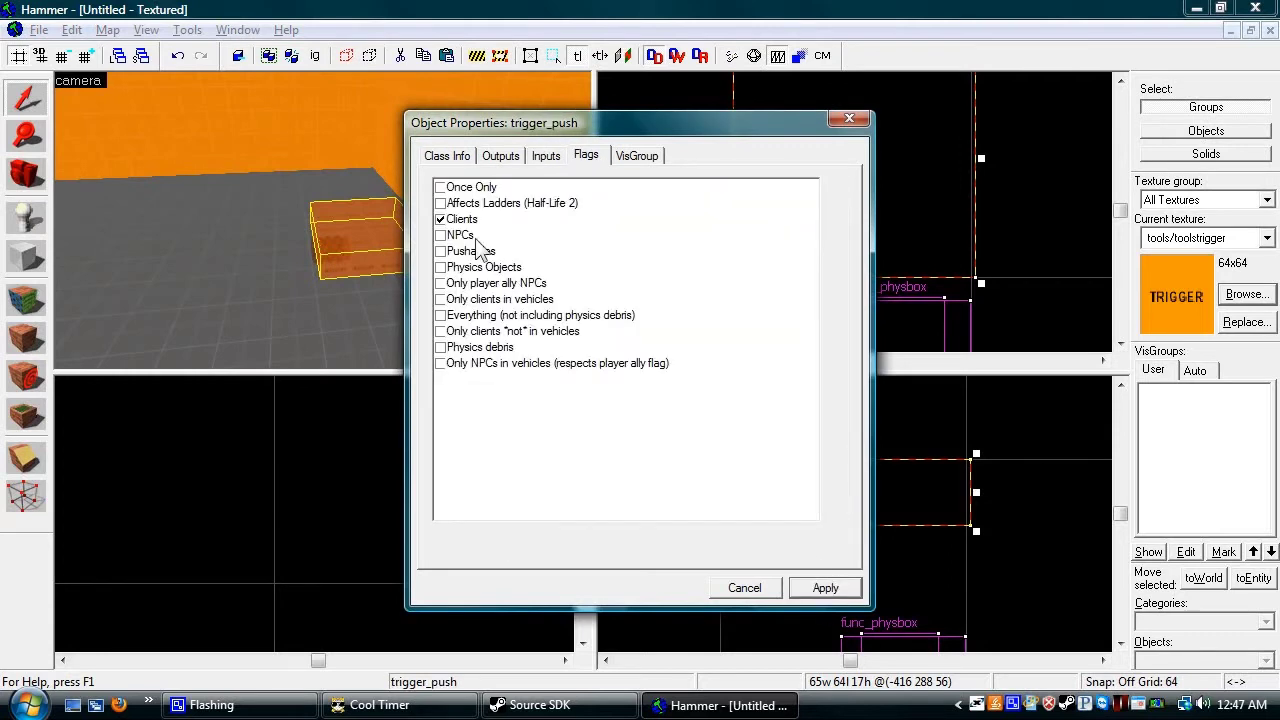
# Make the trigger_push affect only Physics Objects instead of Clients and set its Speed of Push to 20000.
pyautogui.click(441, 219)
pyautogui.click(441, 267)
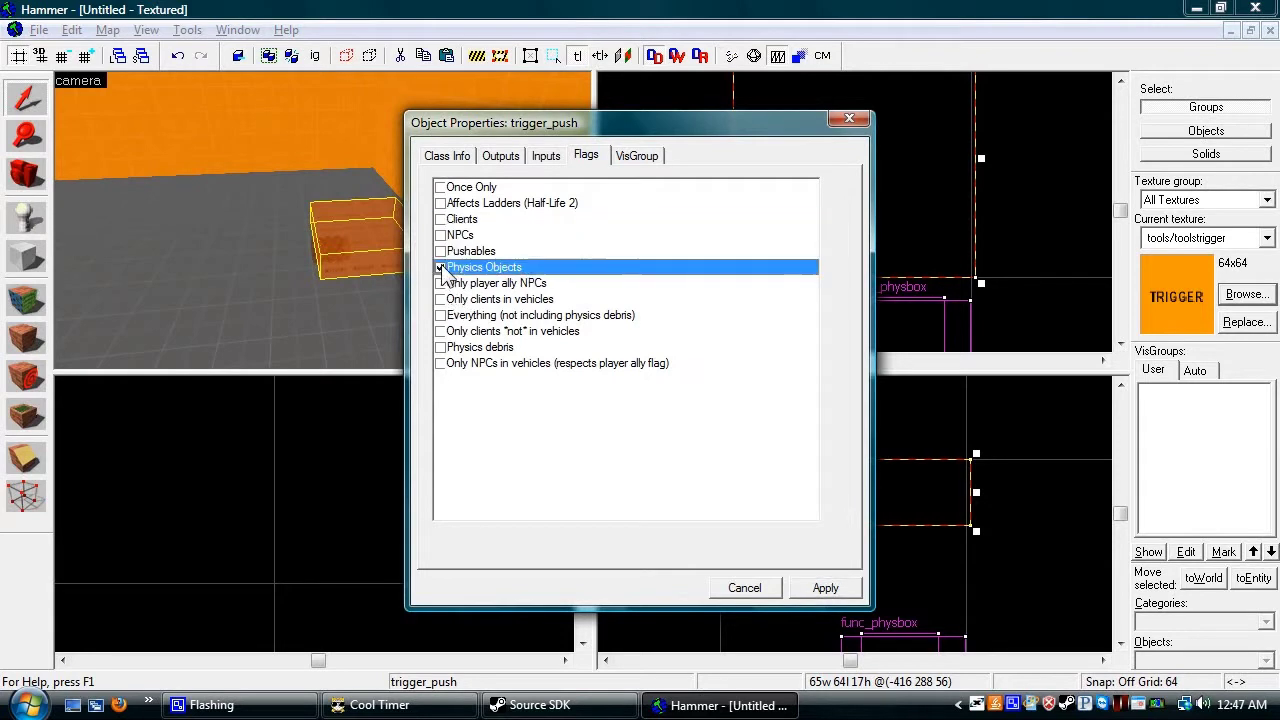
pyautogui.click(476, 160)
pyautogui.click(475, 334)
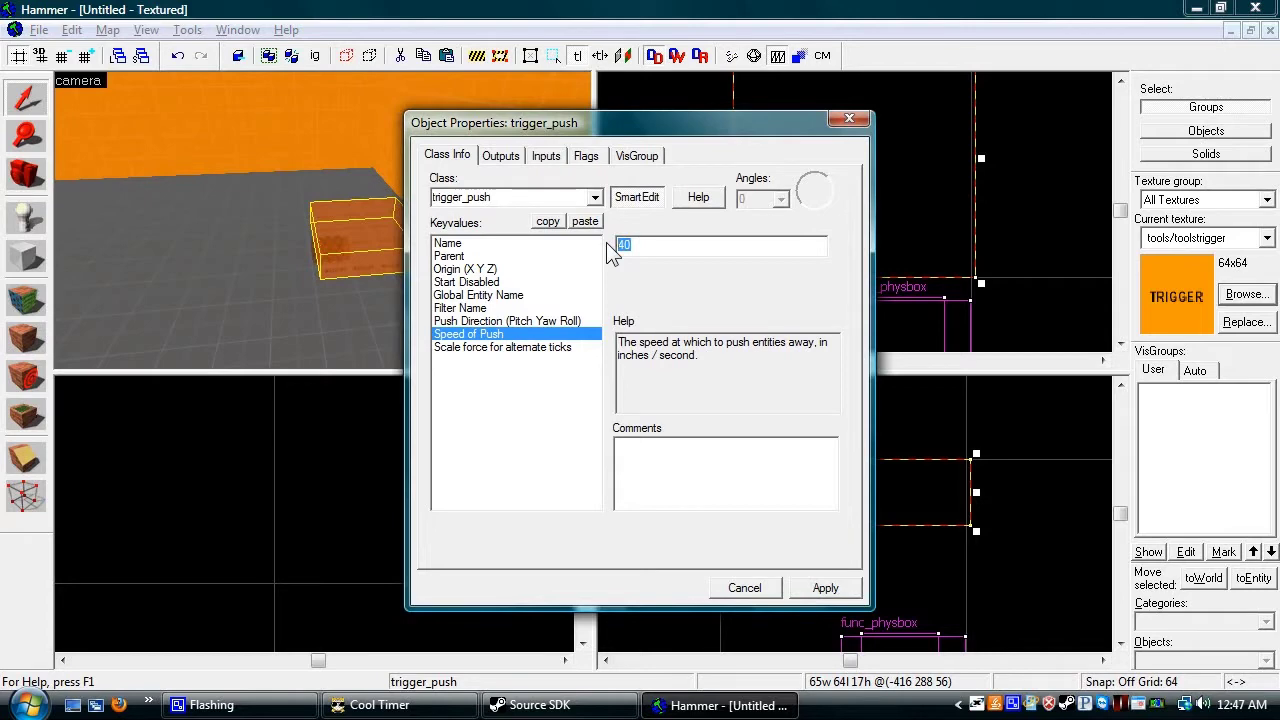
pyautogui.write('20000')
pyautogui.click(826, 588)
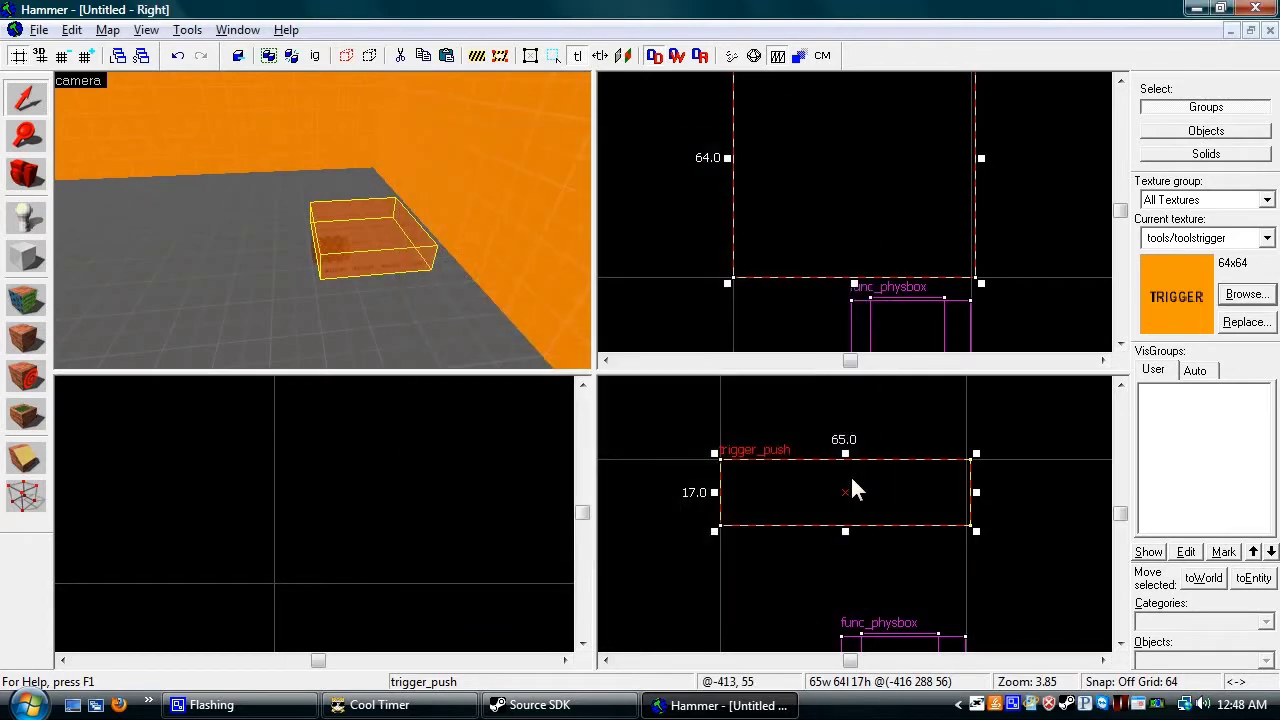
# Stretch the trigger_push block upward and move the func_physbox inside it, centred at a height of about 68 units.
pyautogui.scroll(-4, 801, 433)
pyautogui.moveTo(842, 448); pyautogui.dragTo(778, 397)
pyautogui.press('a')
pyautogui.press('w')
pyautogui.click(440, 267)
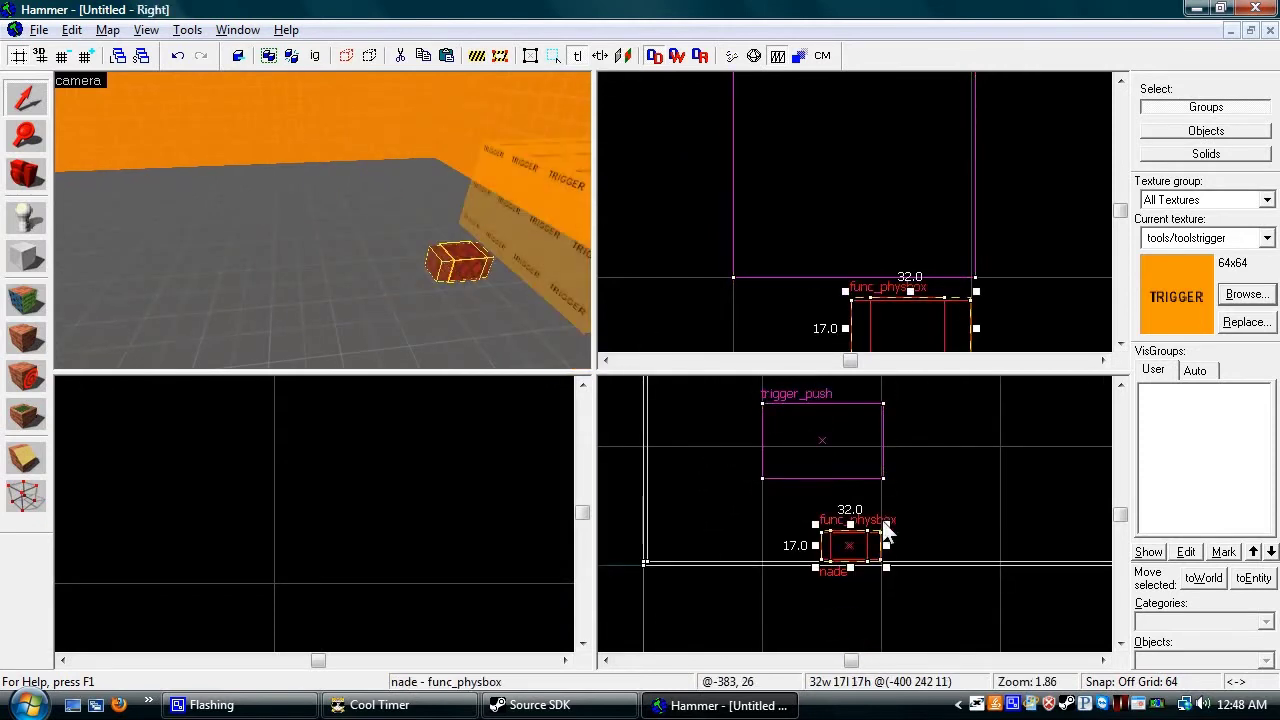
pyautogui.moveTo(847, 550); pyautogui.dragTo(821, 499)
pyautogui.scroll(9, 821, 450)
pyautogui.scroll(-5, 852, 261)
pyautogui.scroll(8, 858, 200)
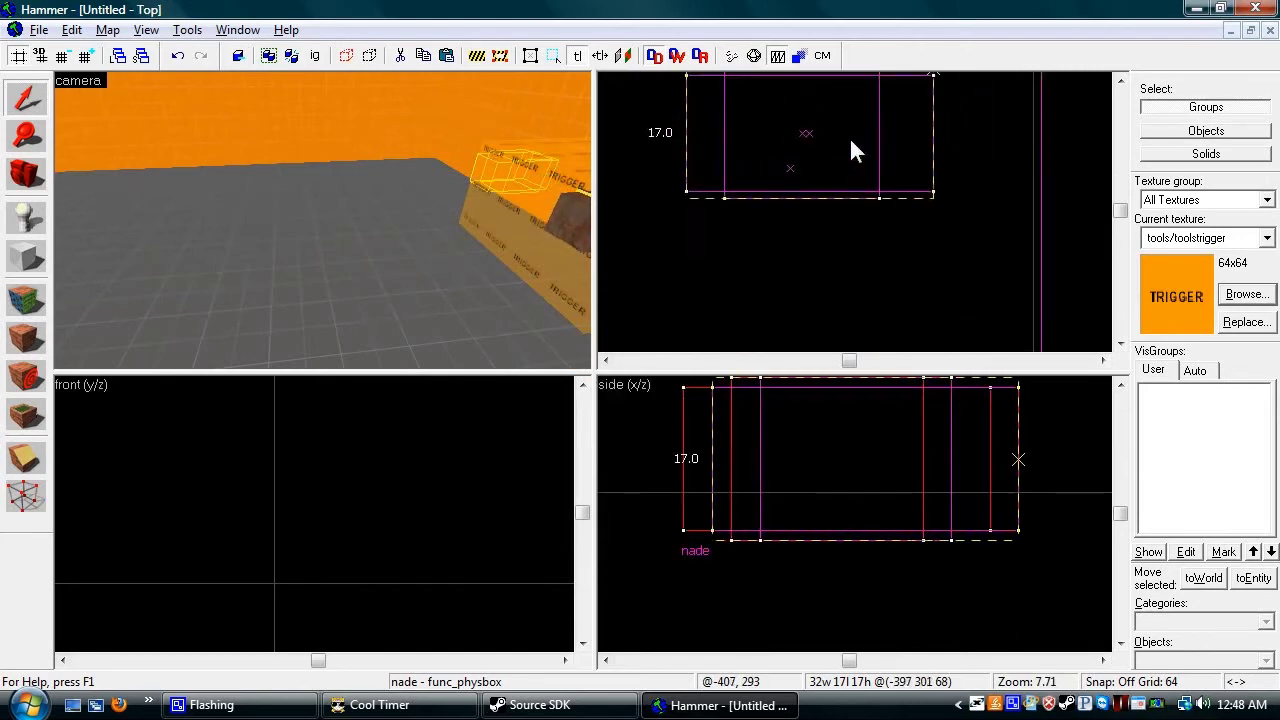
pyautogui.press('Escape')
# Place a point entity on the floor beside the trigger block and change its class to env_explosion.
pyautogui.press('z')
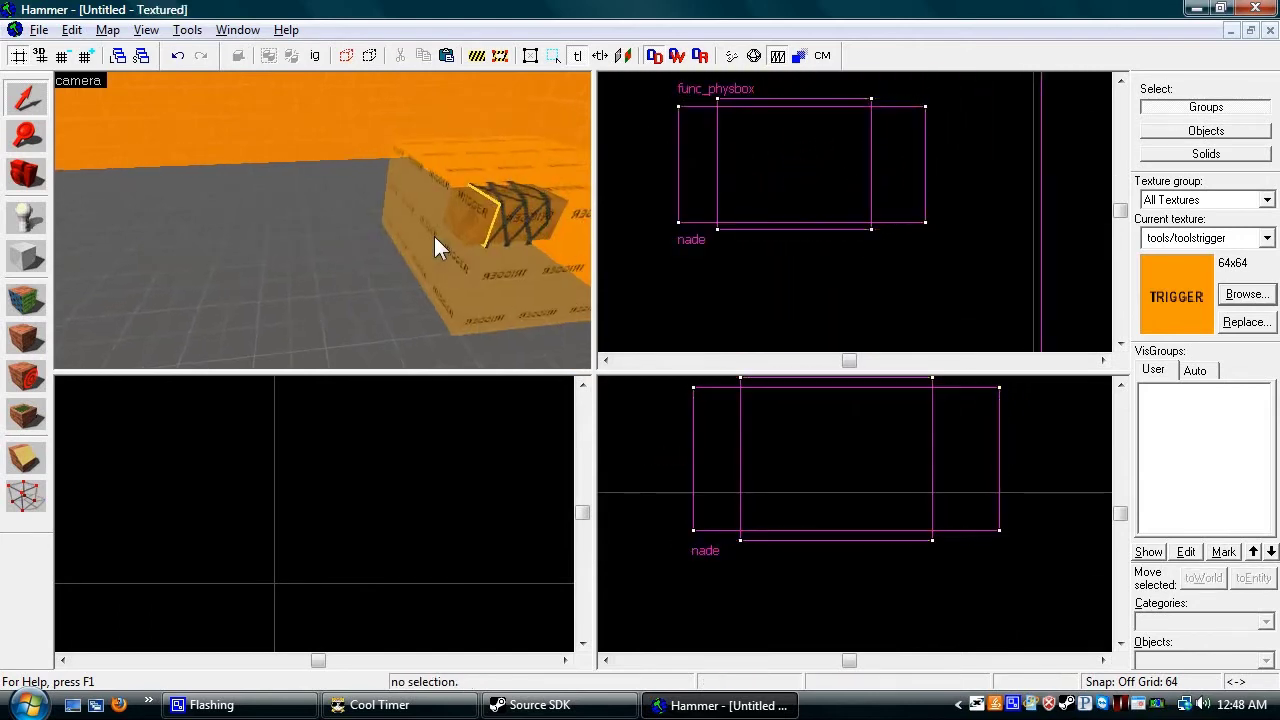
pyautogui.press('w')
pyautogui.press('s')
pyautogui.click(28, 220)
pyautogui.click(248, 344)
pyautogui.hotkey('alt', 'Return')
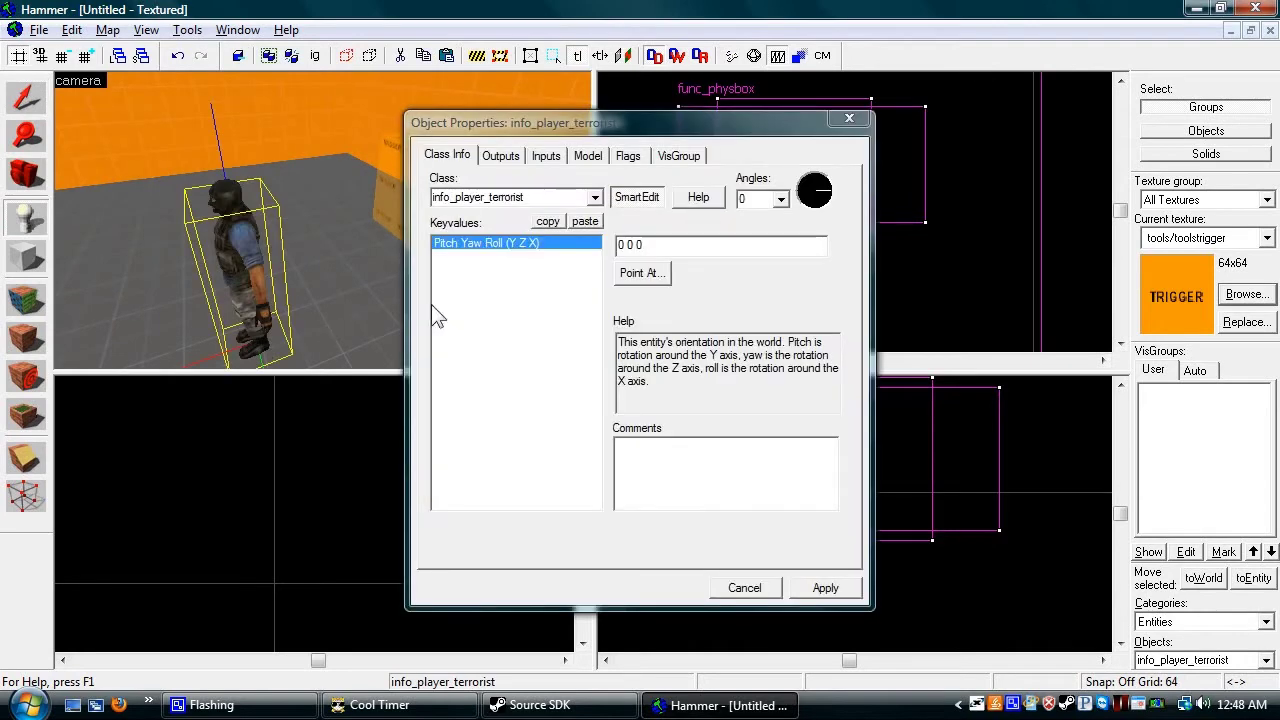
pyautogui.doubleClick(502, 198)
pyautogui.write('env_')
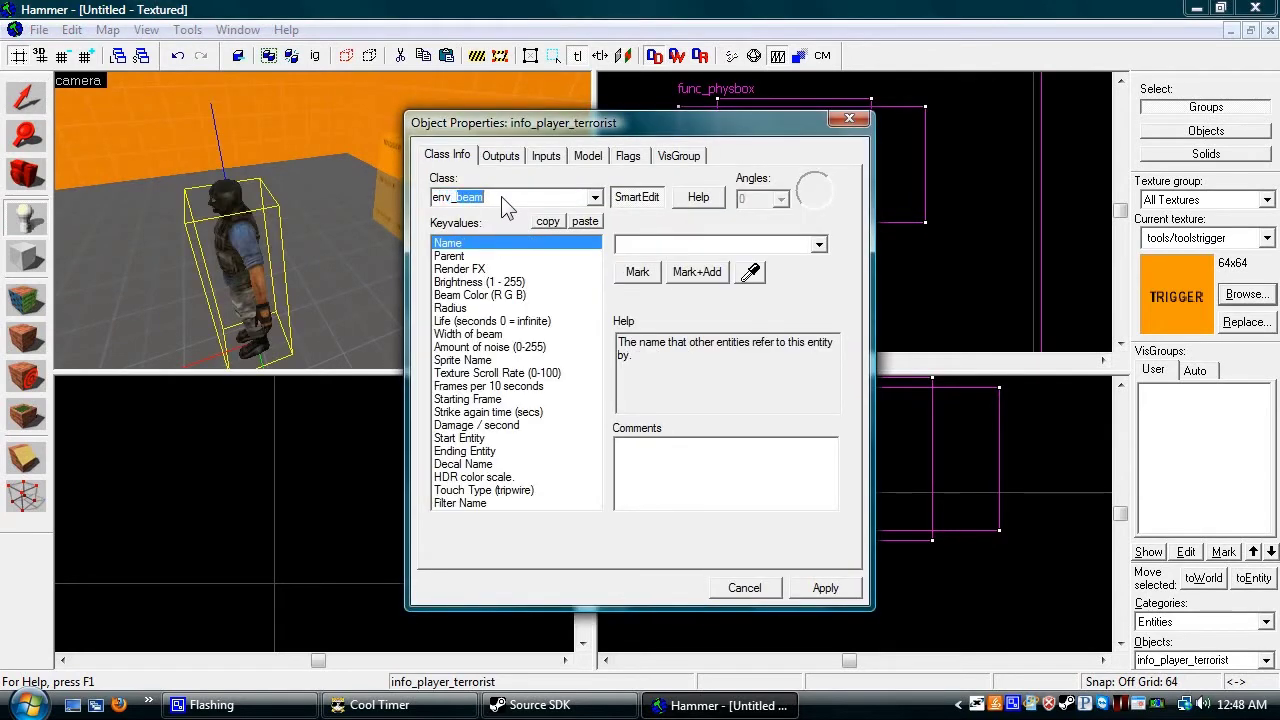
pyautogui.write('explosion')
pyautogui.click(825, 587)
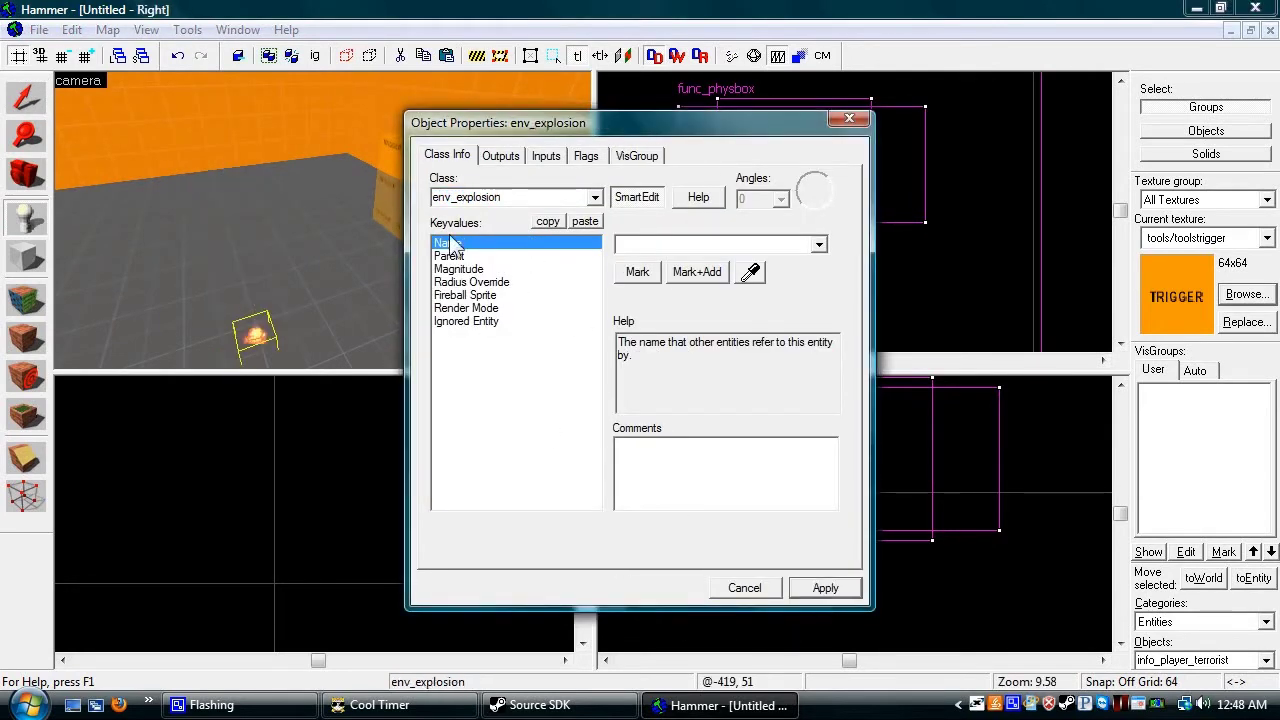
# Parent the env_explosion to the nade physbox by picking the box in the 3D view.
pyautogui.click(452, 256)
pyautogui.press('d')
pyautogui.press('w')
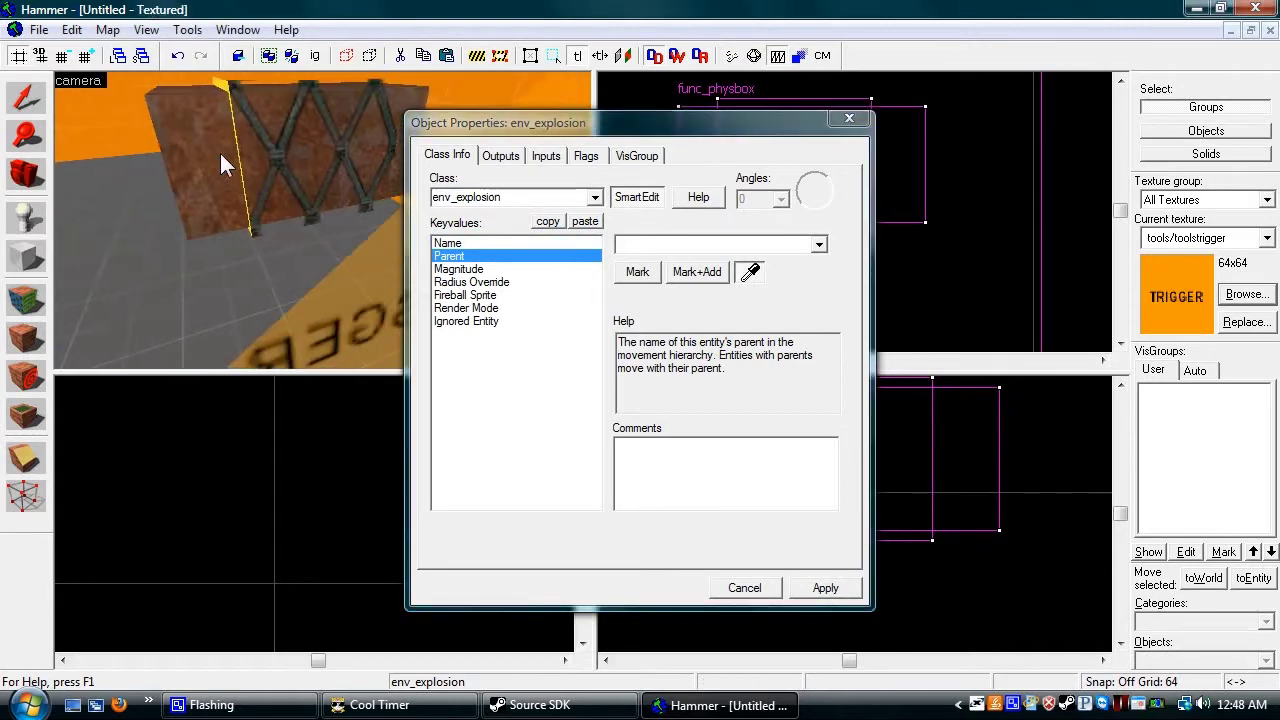
pyautogui.click(238, 138)
pyautogui.press('s')
pyautogui.press('a')
# Set the env_explosion's Magnitude to 150 and close its properties.
pyautogui.click(485, 269)
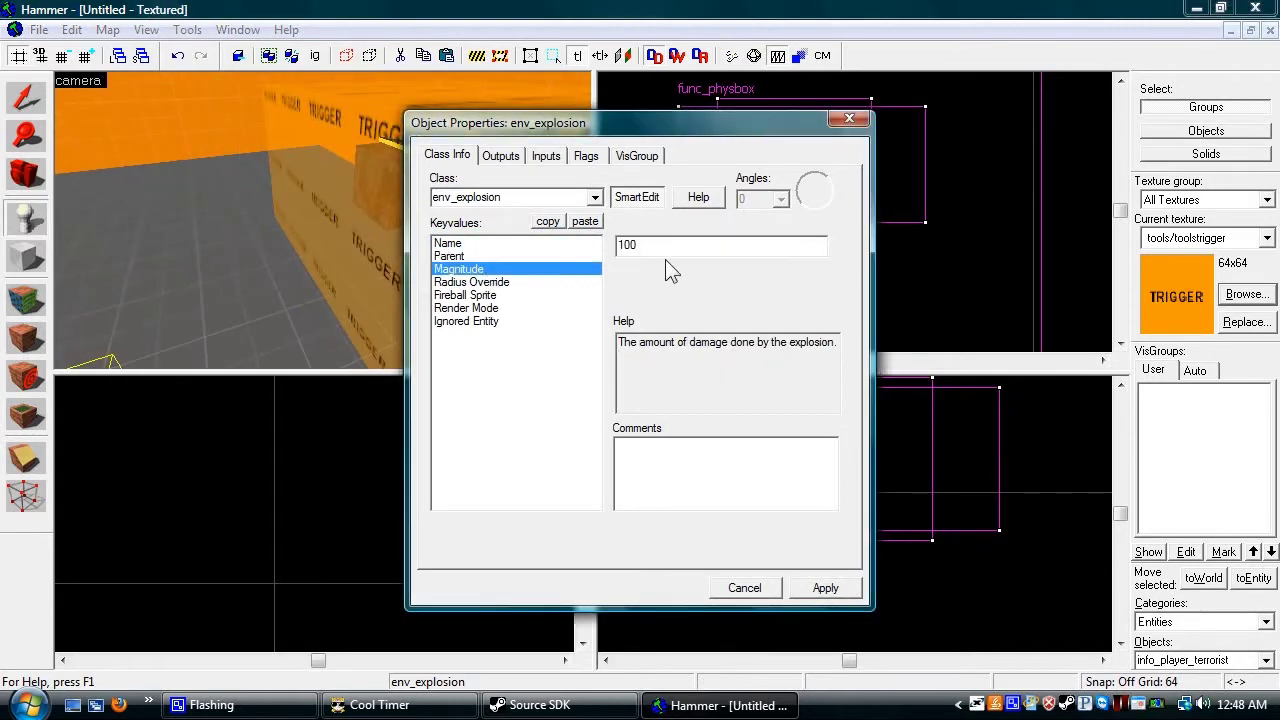
pyautogui.moveTo(665, 250); pyautogui.dragTo(571, 245)
pyautogui.write('20')
pyautogui.press('BackSpace')
pyautogui.press('BackSpace')
pyautogui.write('150')
pyautogui.click(804, 590)
pyautogui.click(765, 590)
# Paste the env_explosion and position it inside the physbox, centred at about (-415, 288, 68).
pyautogui.press('z')
pyautogui.press('w')
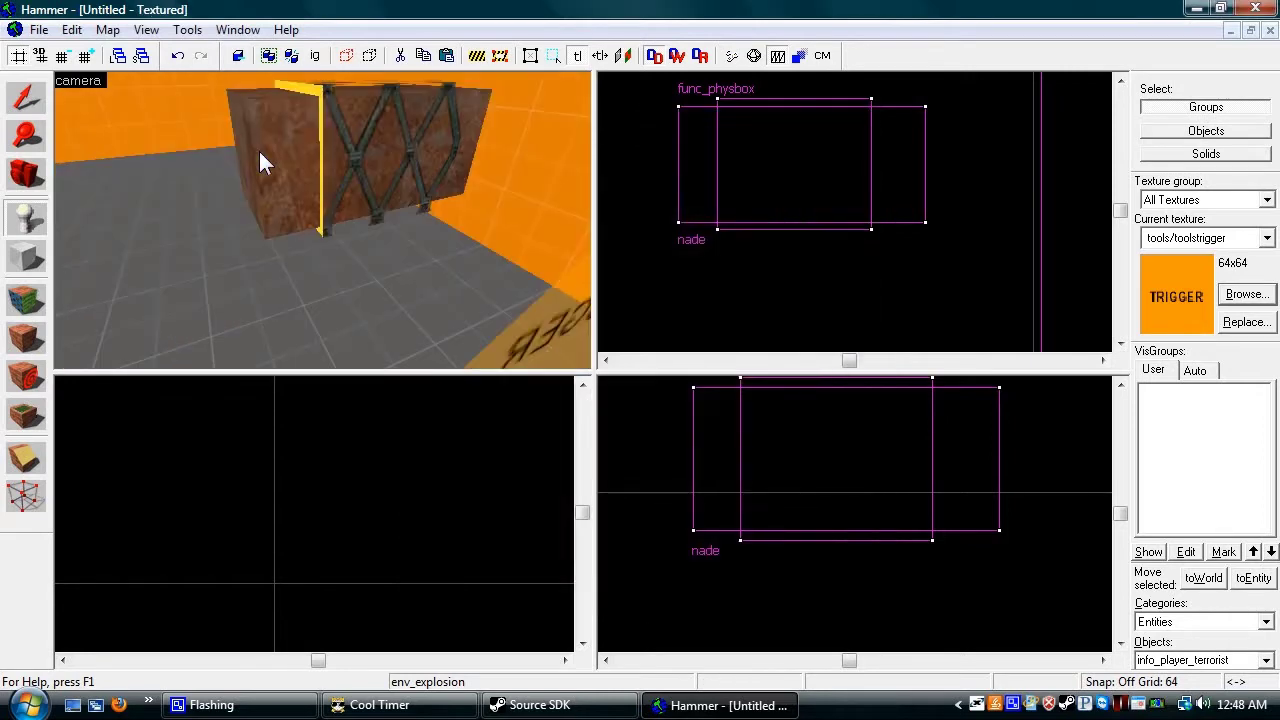
pyautogui.press('z')
pyautogui.press('Escape')
pyautogui.hotkey('ctrl', 'v')
pyautogui.scroll(-2, 750, 165)
pyautogui.scroll(2, 811, 100)
pyautogui.moveTo(808, 99); pyautogui.dragTo(806, 229)
pyautogui.moveTo(838, 462); pyautogui.dragTo(842, 476)
# Name the env_explosion nade_exp, apply the change and clear the selection.
pyautogui.doubleClick(840, 473)
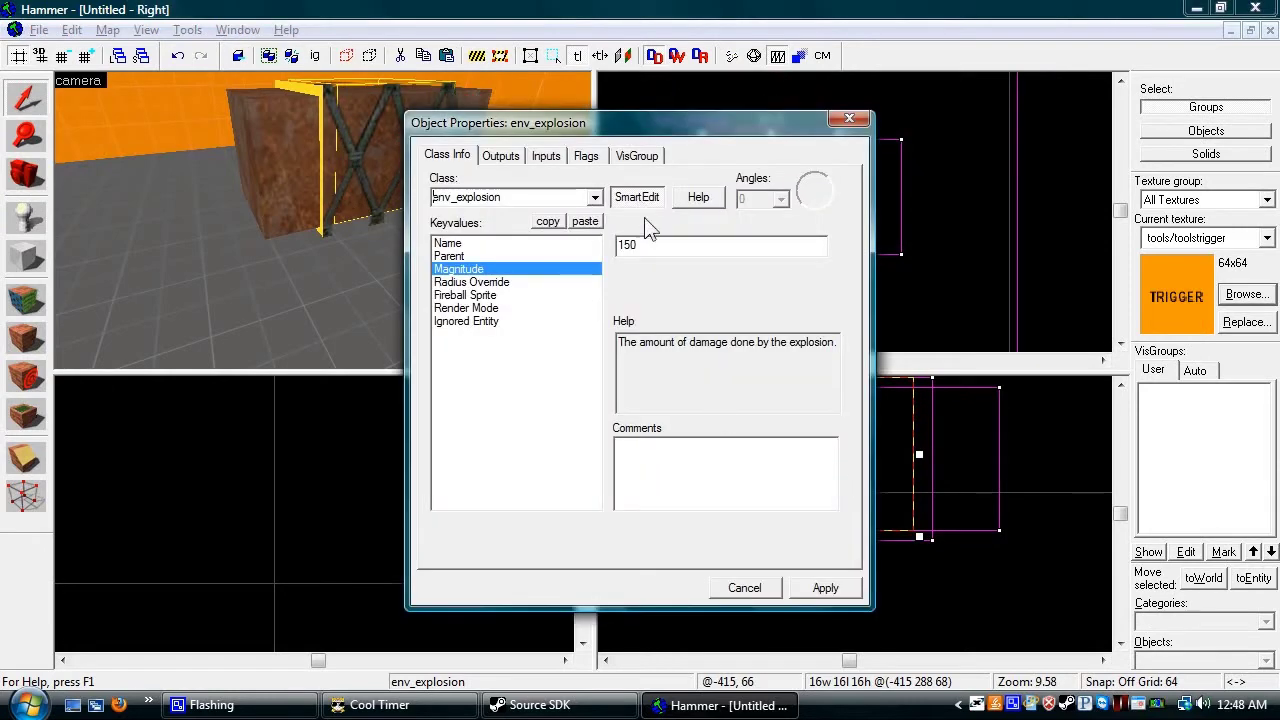
pyautogui.click(482, 244)
pyautogui.write('nade_')
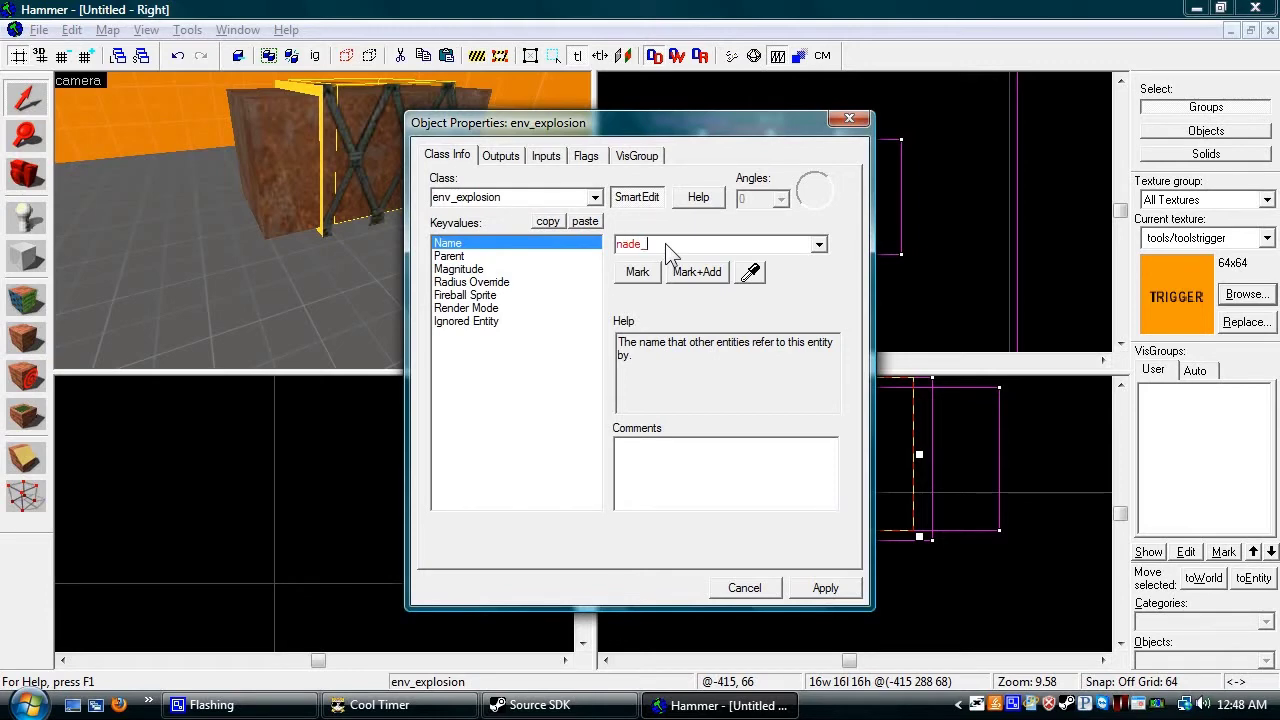
pyautogui.write('exp')
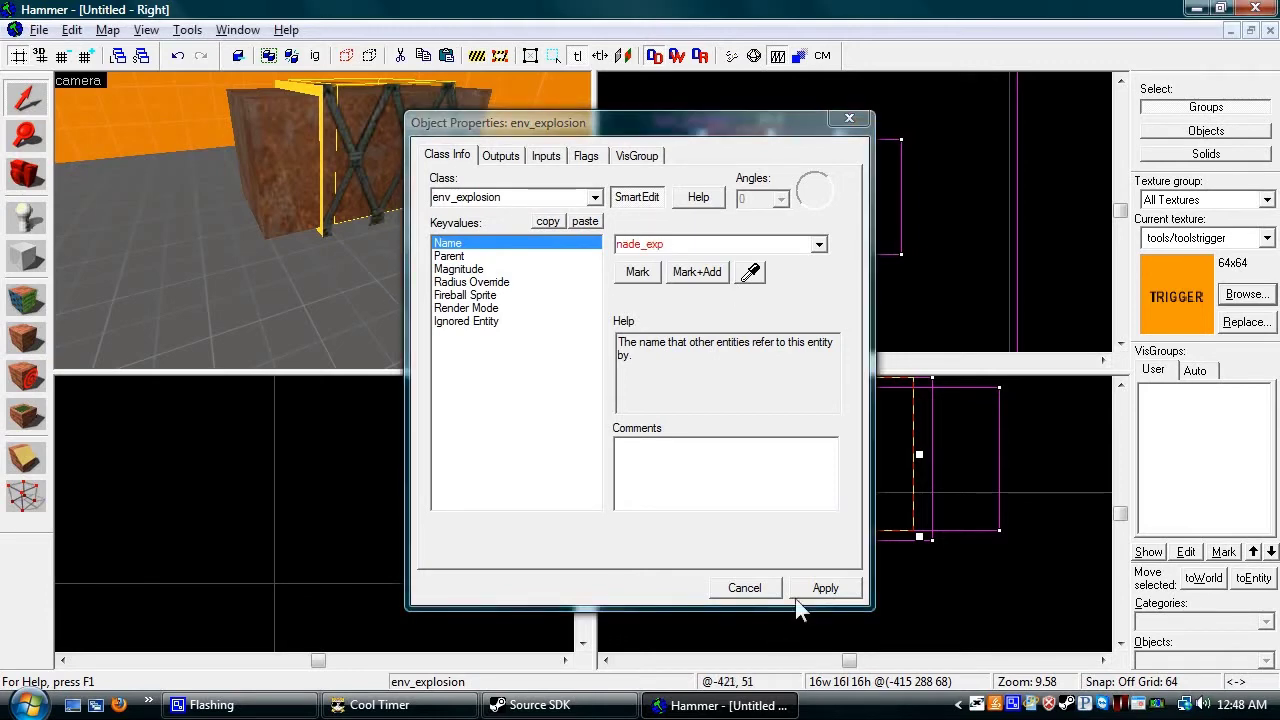
pyautogui.click(822, 588)
pyautogui.click(761, 588)
pyautogui.click(811, 614)
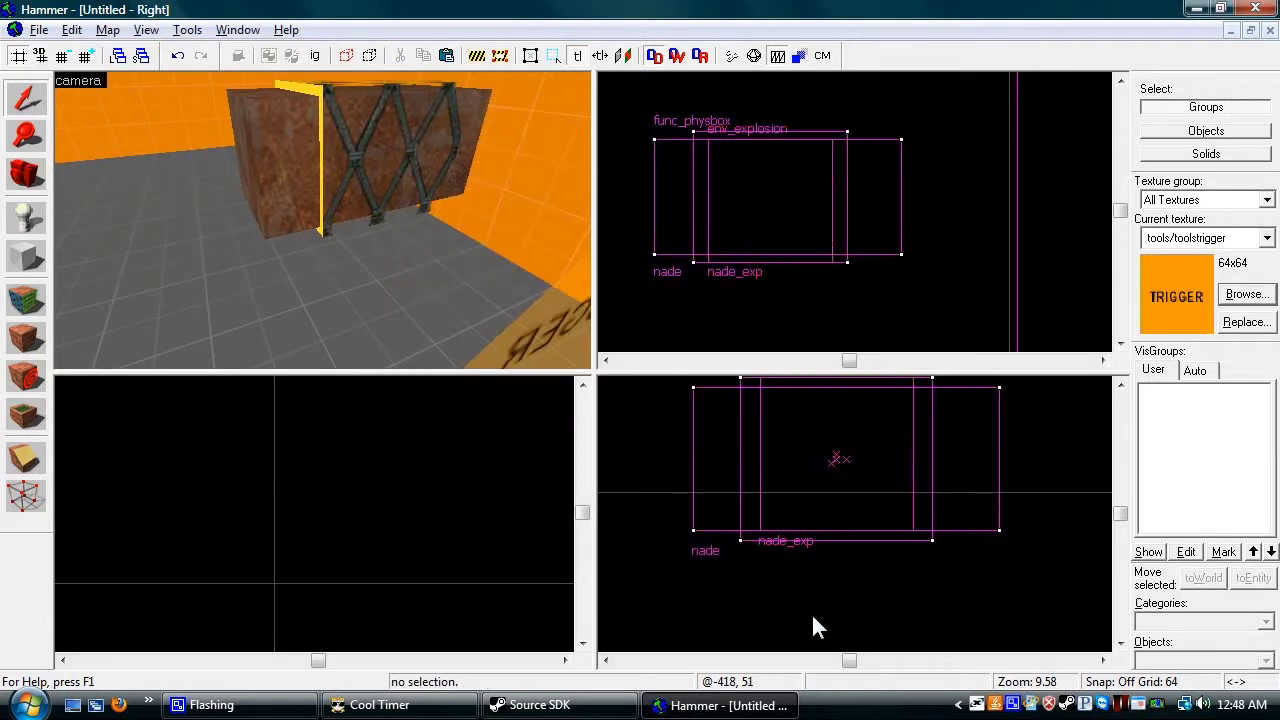
# Place another point entity on the floor near the trigger block and change its class to env_steam.
pyautogui.press('d')
pyautogui.press('d')
pyautogui.press('w')
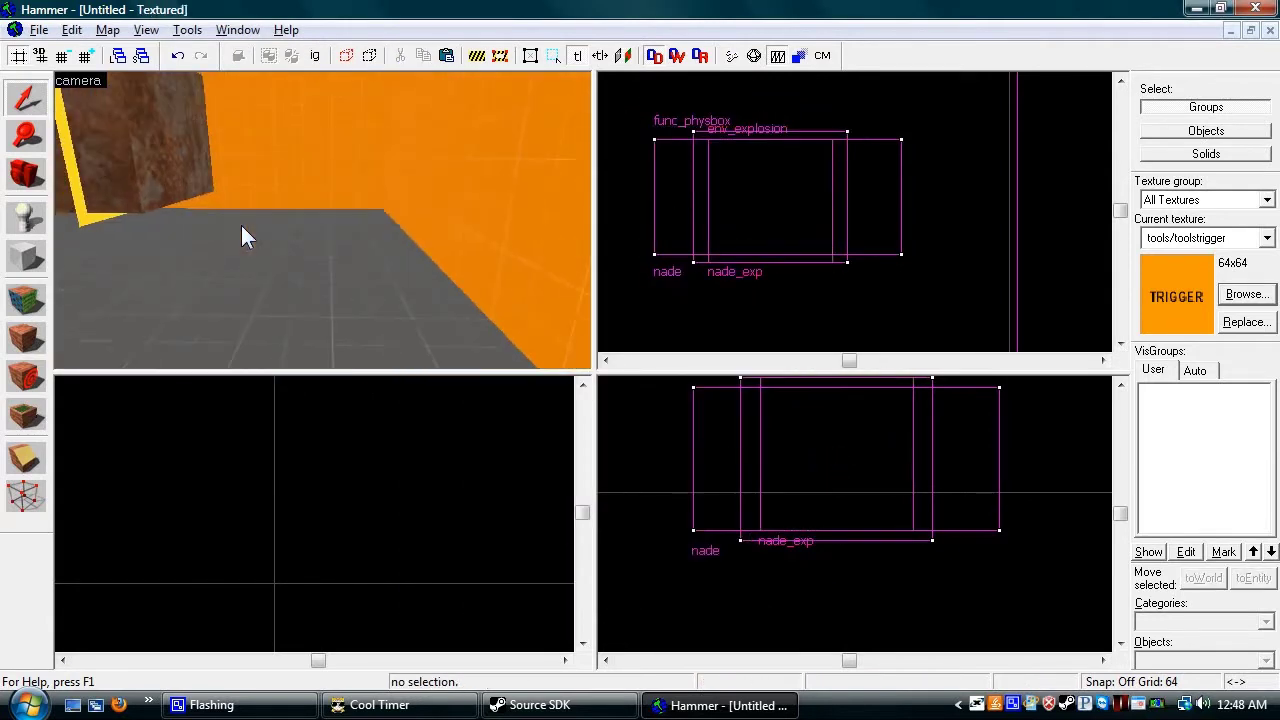
pyautogui.press('d')
pyautogui.click(28, 218)
pyautogui.click(387, 322)
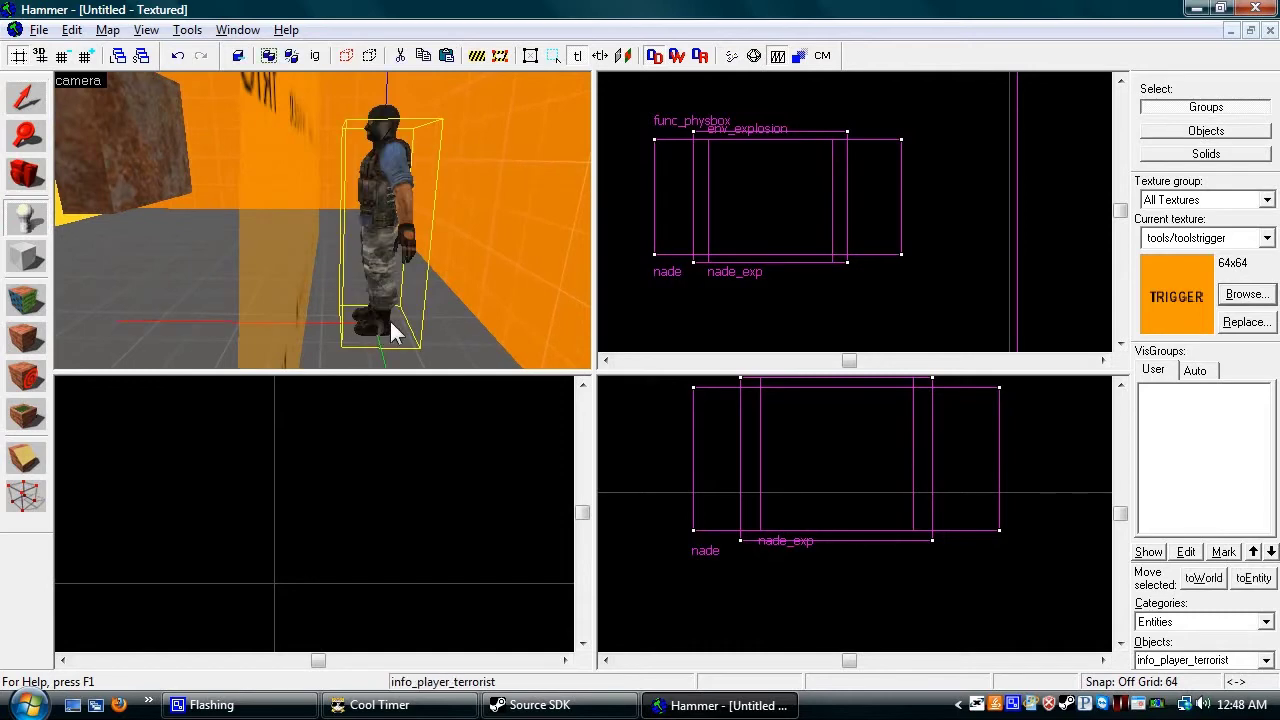
pyautogui.hotkey('alt', 'Return')
pyautogui.click(515, 197)
pyautogui.write('e')
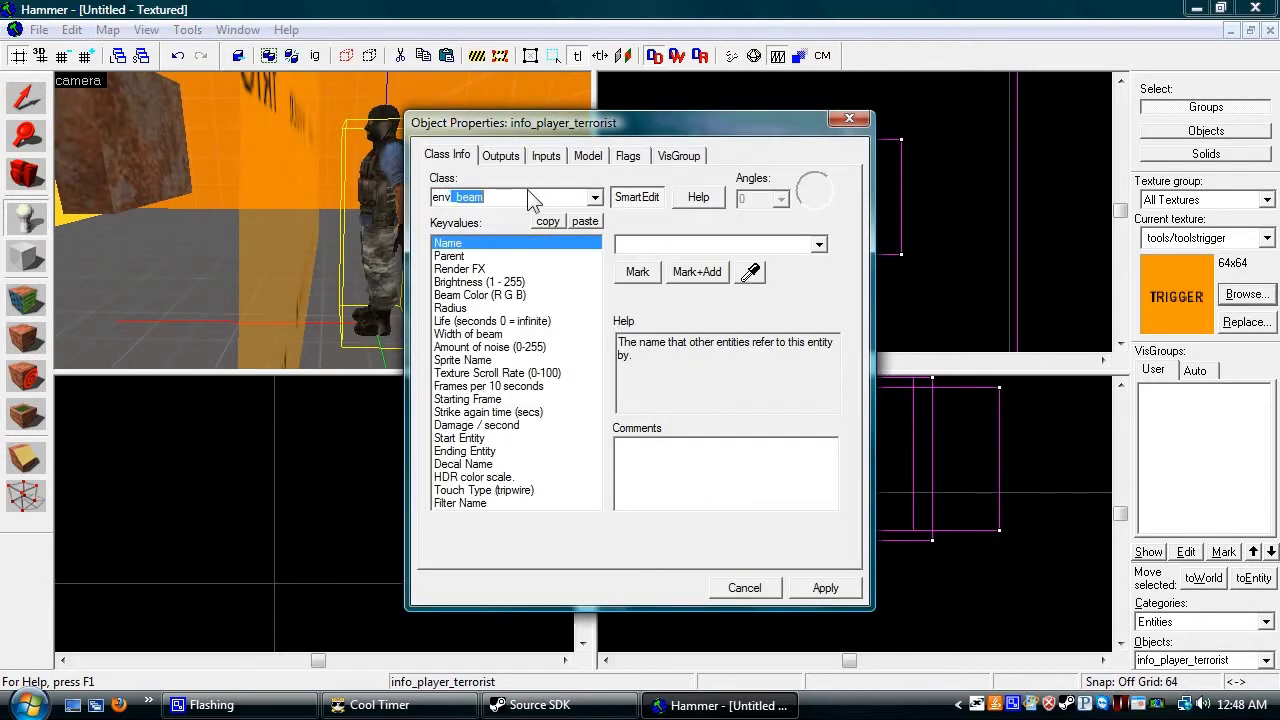
pyautogui.write('_steam')
pyautogui.click(826, 588)
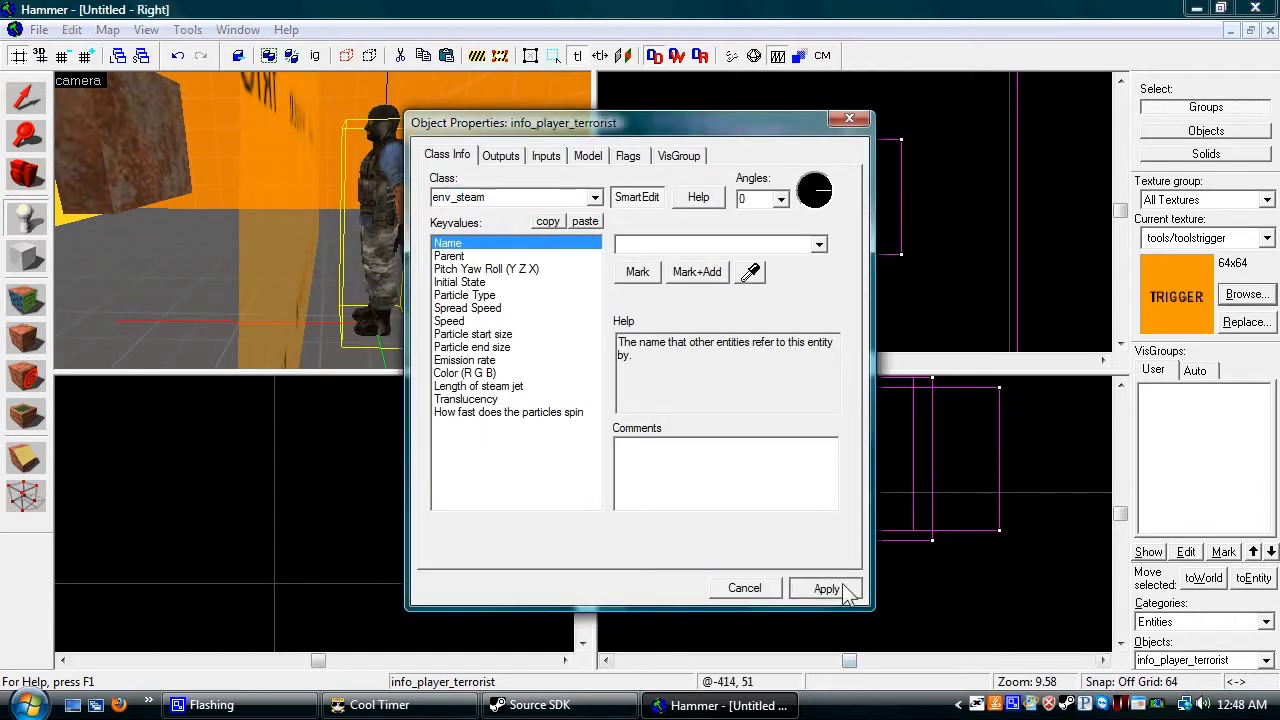
pyautogui.click(830, 589)
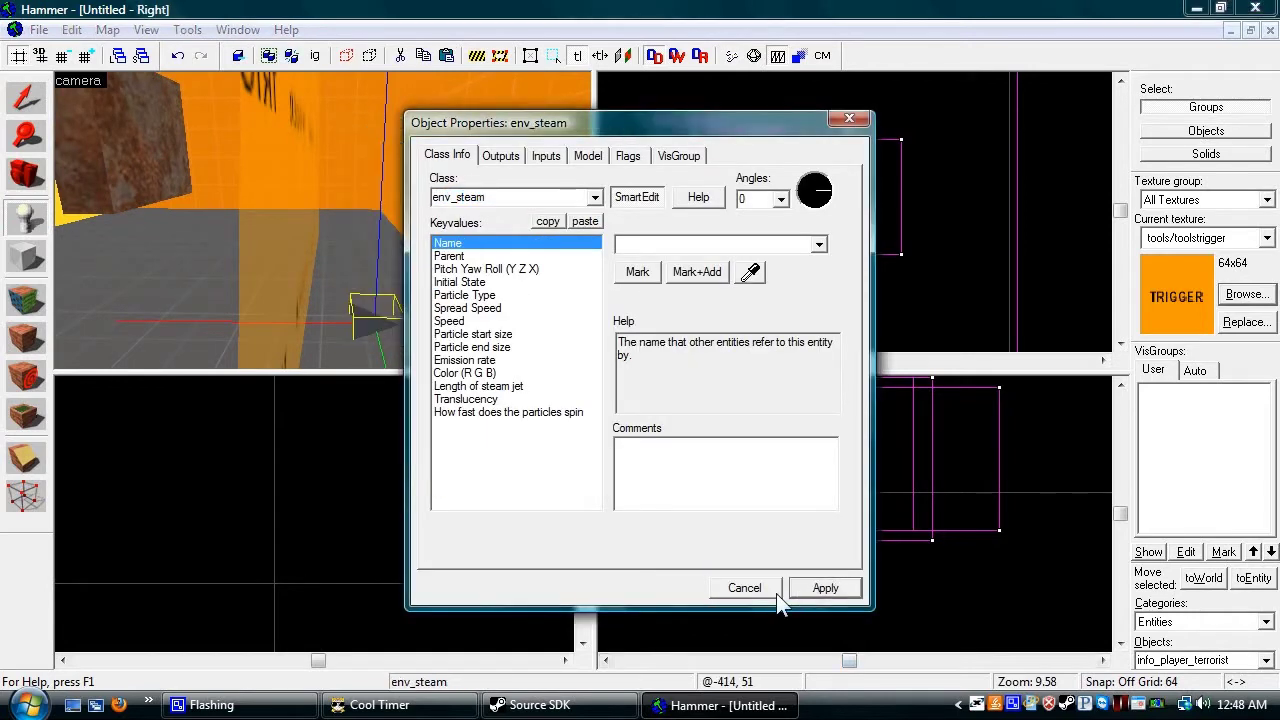
# Set the env_steam's angle to 180 and parent it to the nade physbox.
pyautogui.click(760, 198)
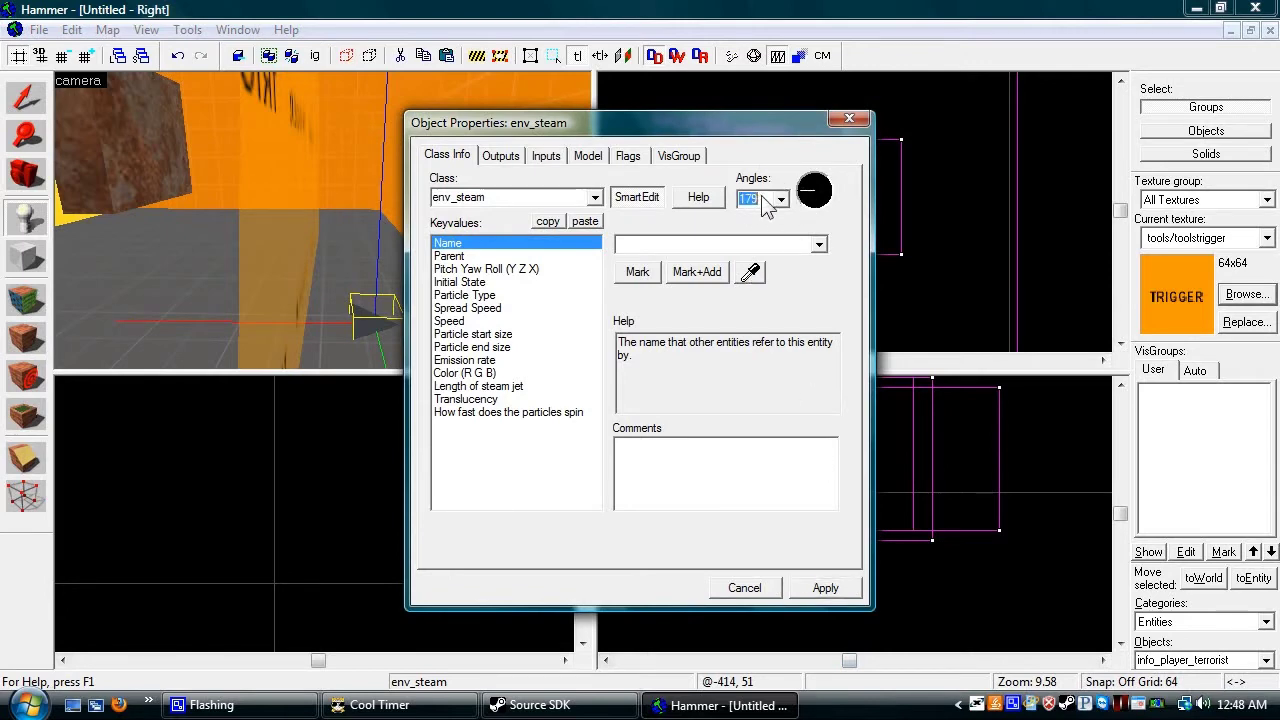
pyautogui.click(826, 587)
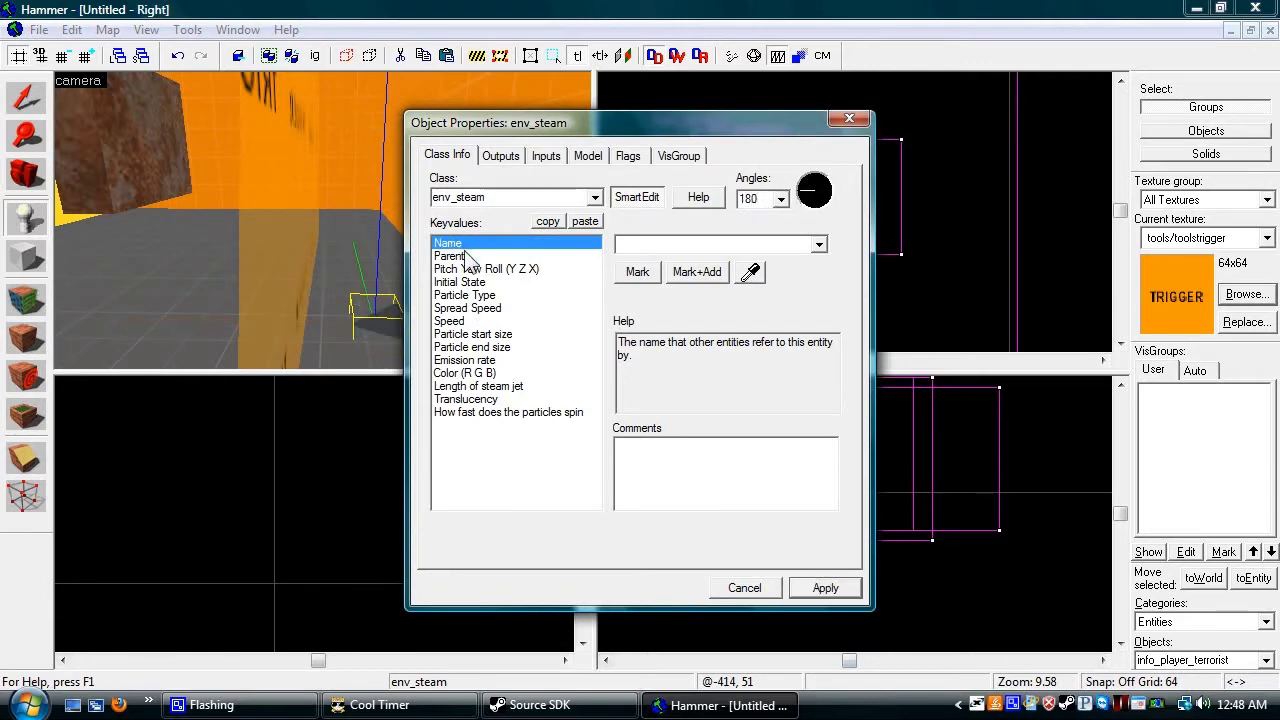
pyautogui.click(465, 255)
pyautogui.click(749, 273)
pyautogui.click(204, 187)
# Name the env_steam entity nade_steam and apply the change.
pyautogui.click(470, 243)
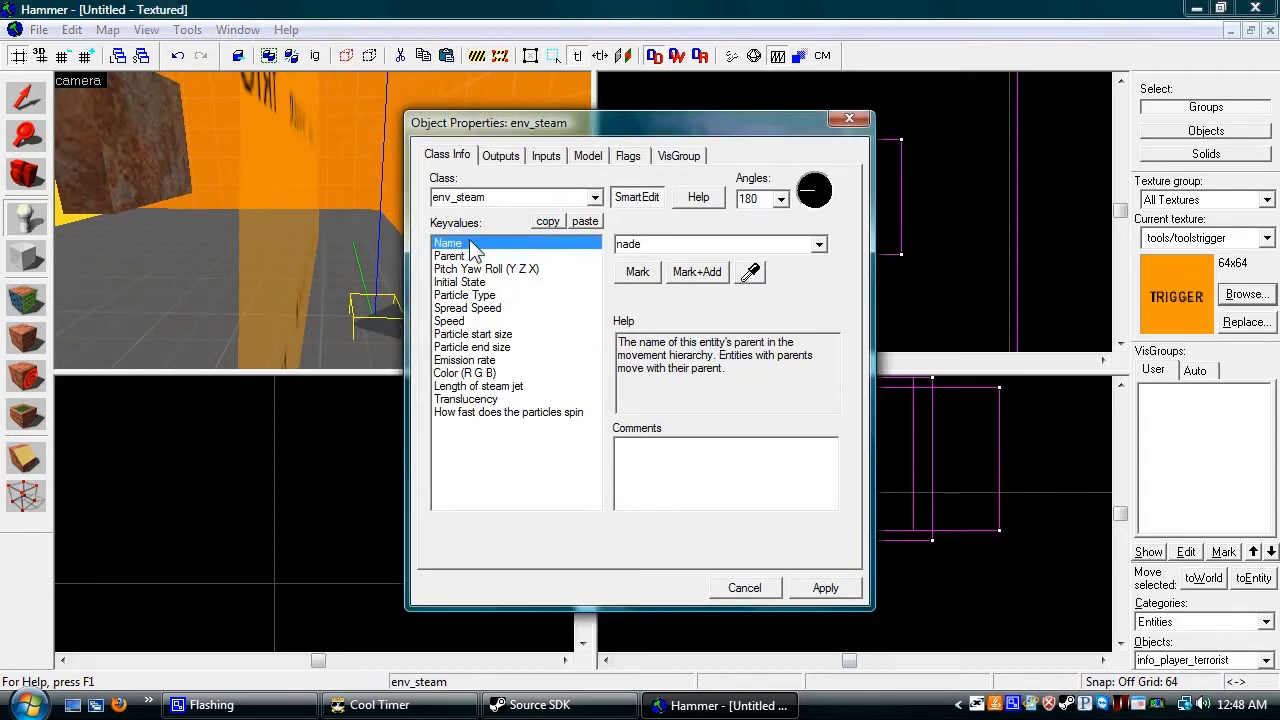
pyautogui.click(642, 245)
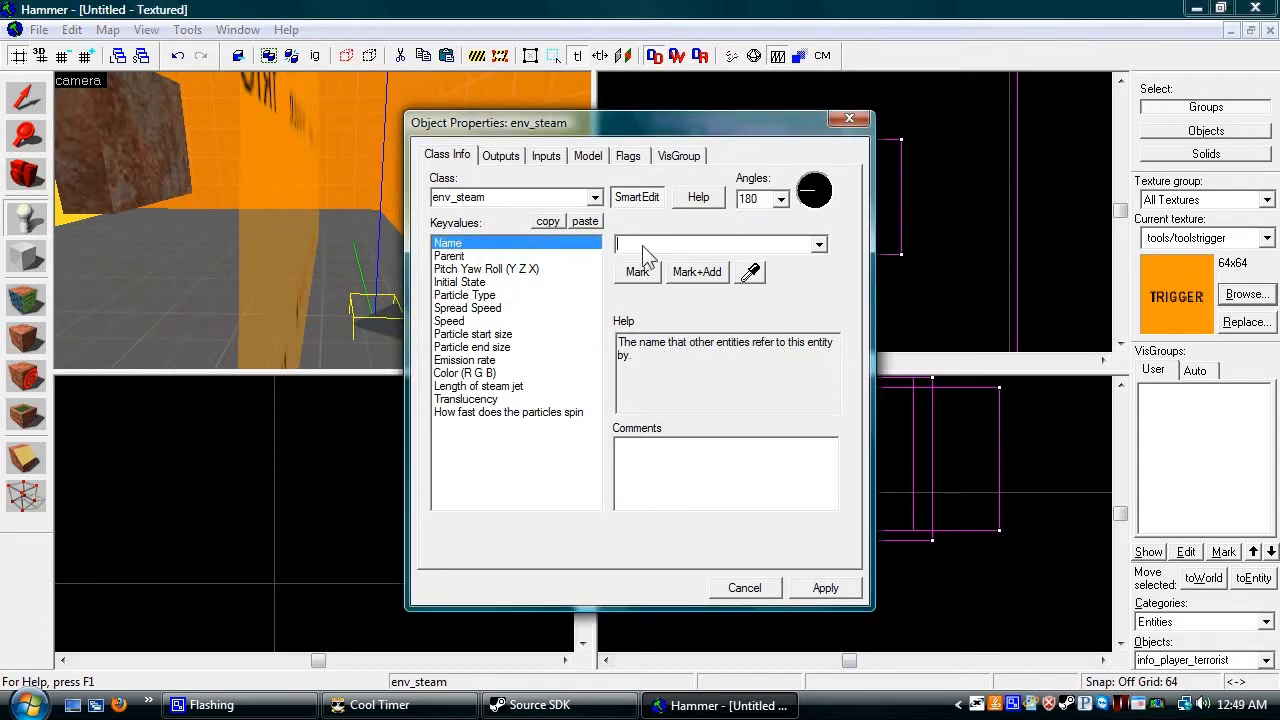
pyautogui.write('nade_steam')
pyautogui.press('Return')
# Pick a new particle color for nade_steam and close its properties.
pyautogui.click(449, 321)
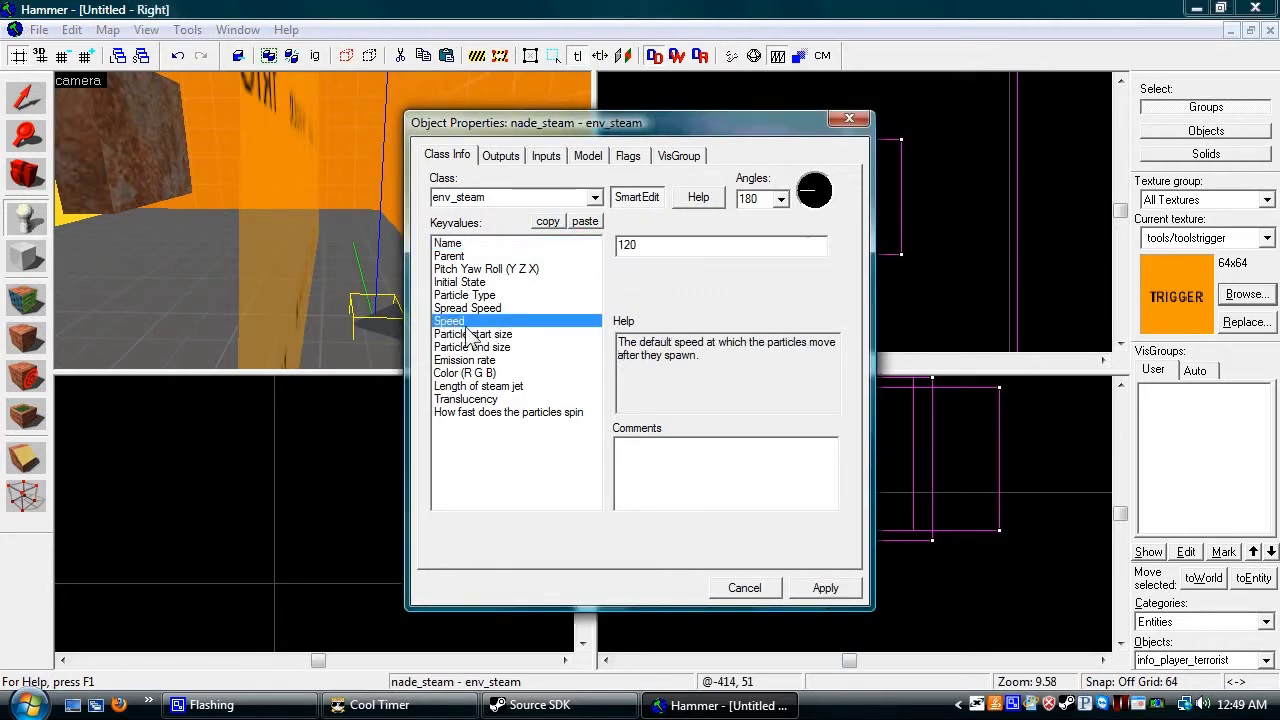
pyautogui.click(472, 334)
pyautogui.click(470, 321)
pyautogui.moveTo(658, 243); pyautogui.dragTo(578, 243)
pyautogui.click(485, 399)
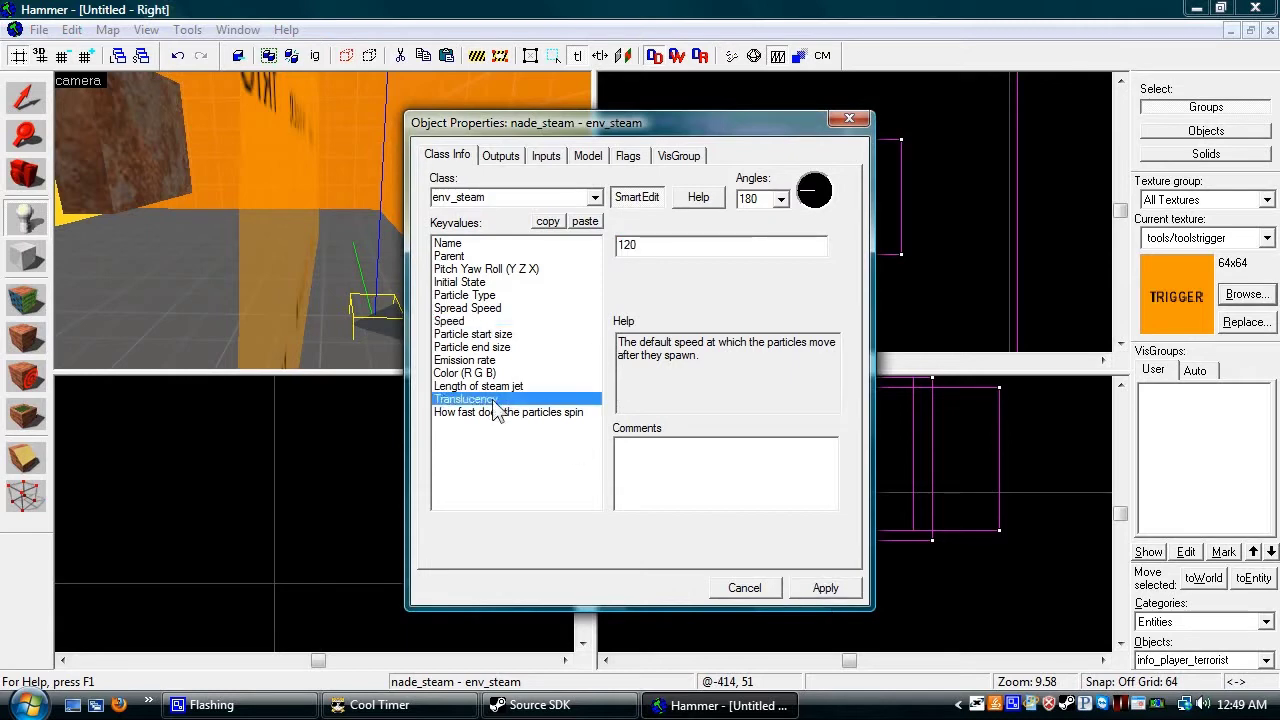
pyautogui.click(498, 374)
pyautogui.click(635, 283)
pyautogui.moveTo(846, 275); pyautogui.dragTo(858, 316)
pyautogui.press('Return')
pyautogui.click(766, 592)
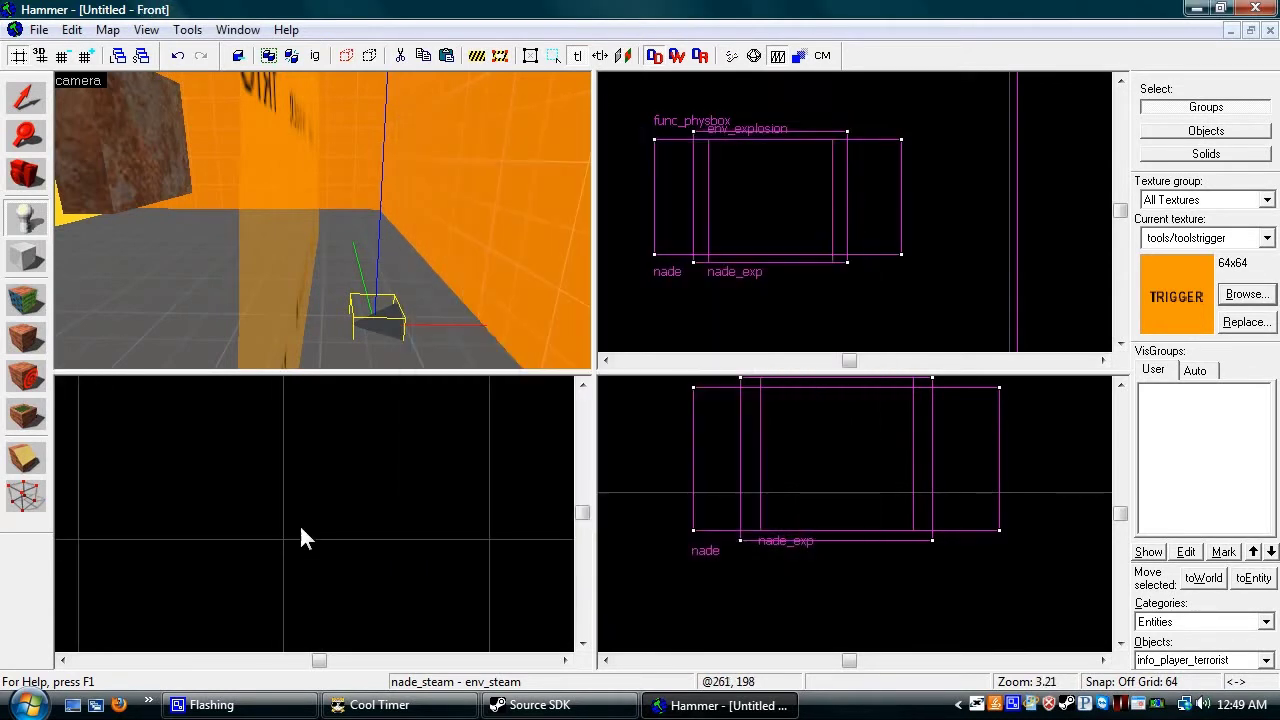
# Move nade_steam so that its tip meets the end of the physbox, centred at about (-439, 289, 67).
pyautogui.scroll(3, 312, 525)
pyautogui.click(24, 96)
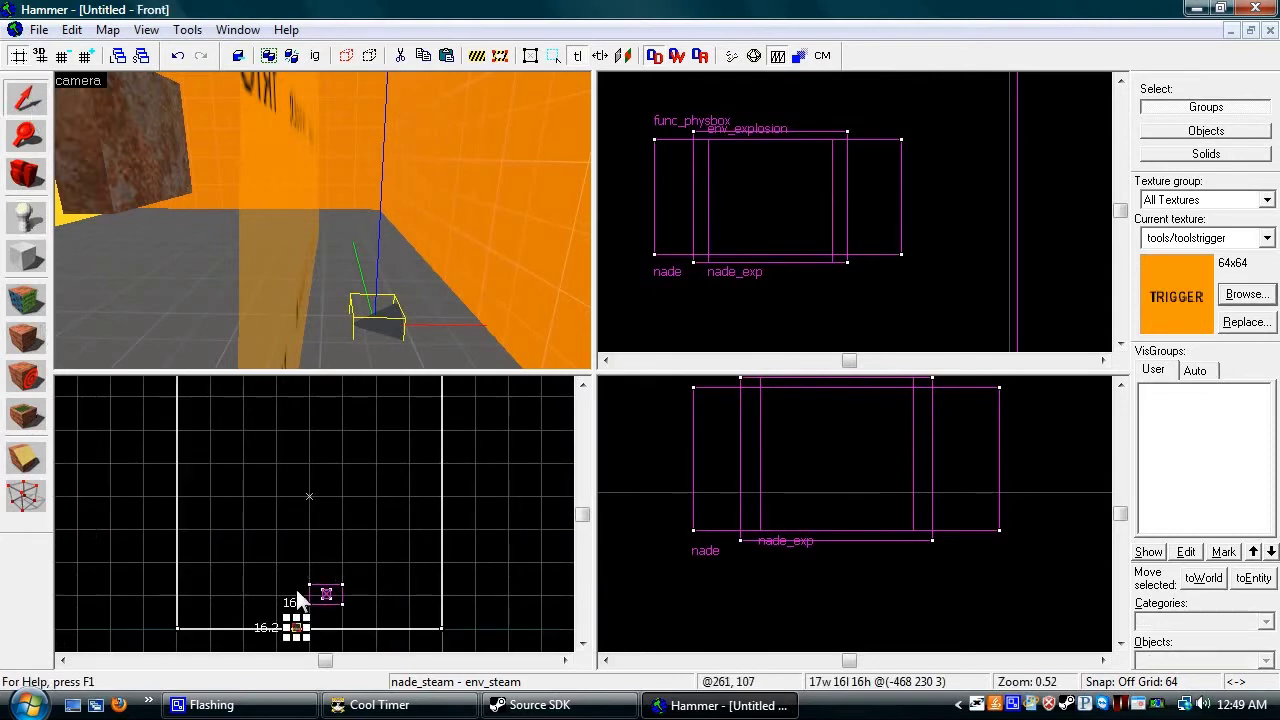
pyautogui.scroll(5, 300, 610)
pyautogui.scroll(4, 318, 609)
pyautogui.scroll(5, 471, 420)
pyautogui.moveTo(286, 631); pyautogui.dragTo(457, 434)
pyautogui.scroll(-8, 875, 179)
pyautogui.scroll(4, 797, 158)
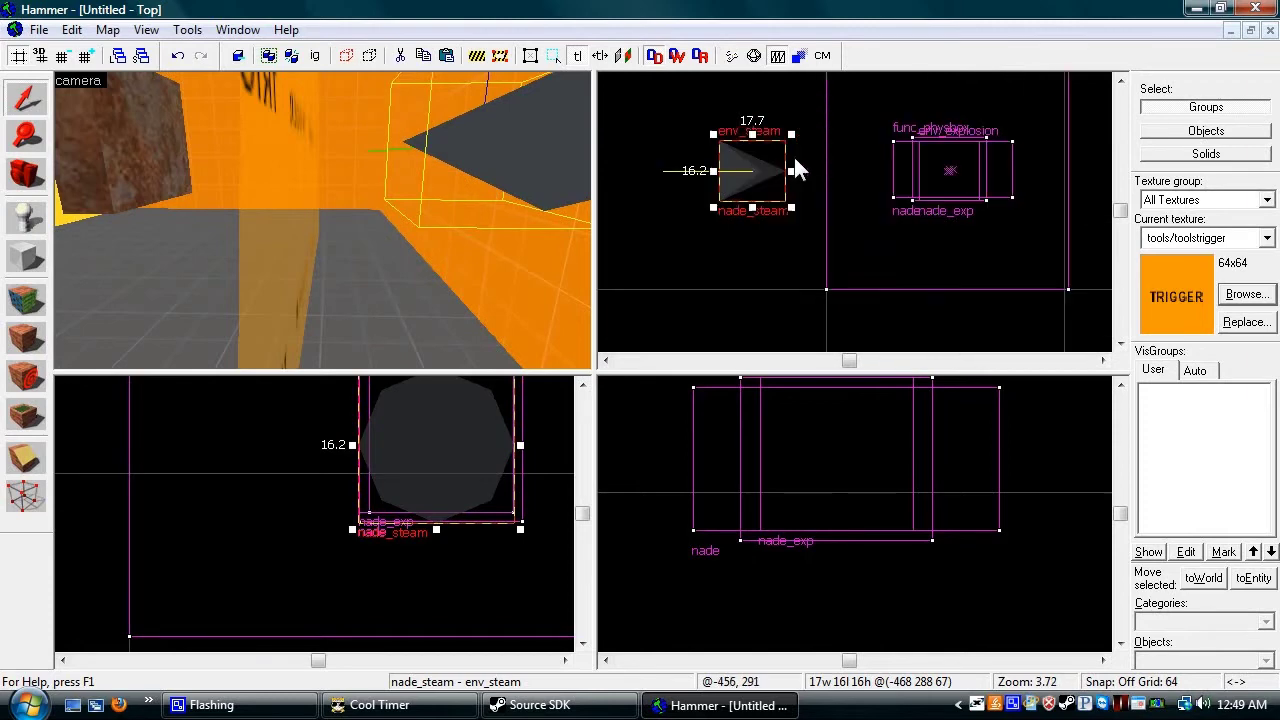
pyautogui.moveTo(768, 165); pyautogui.dragTo(899, 160)
pyautogui.scroll(5, 856, 162)
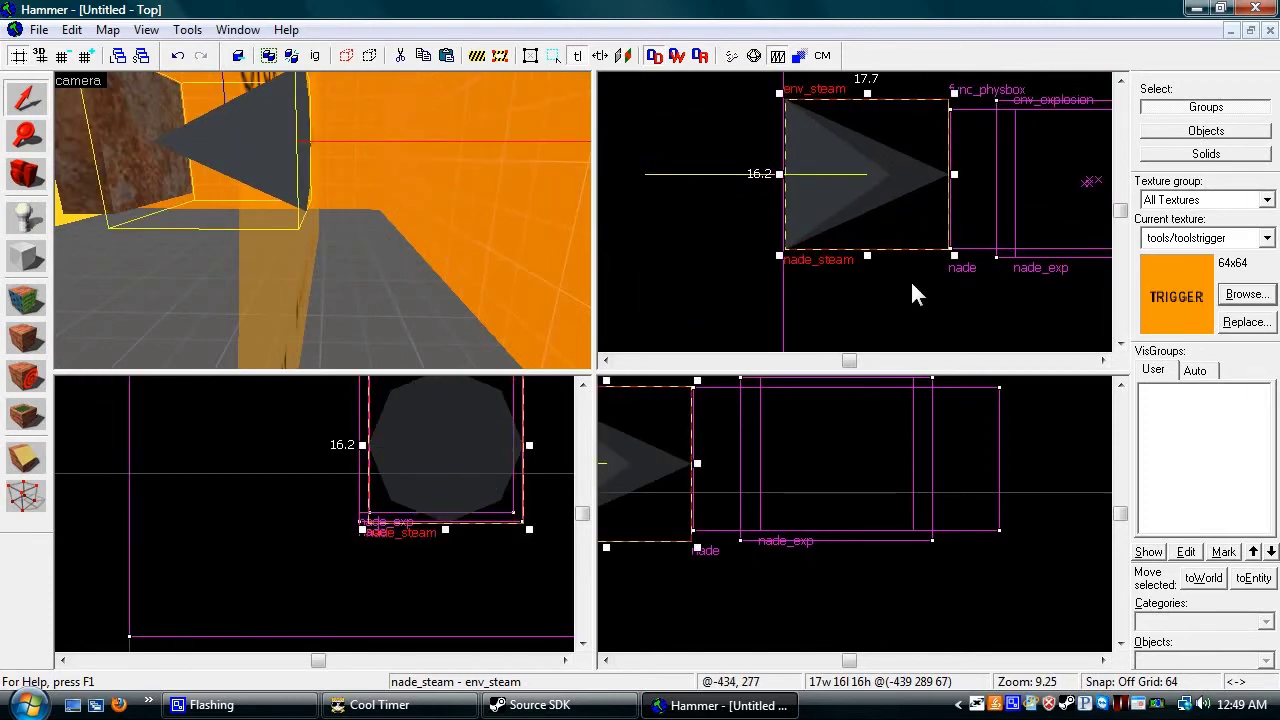
pyautogui.click(910, 279)
# Place a point entity on the floor in front of the push trigger and set its class to point_template.
pyautogui.press('s')
pyautogui.press('a')
pyautogui.scroll(-2, 275, 189)
pyautogui.hotkey('shift', 'e')
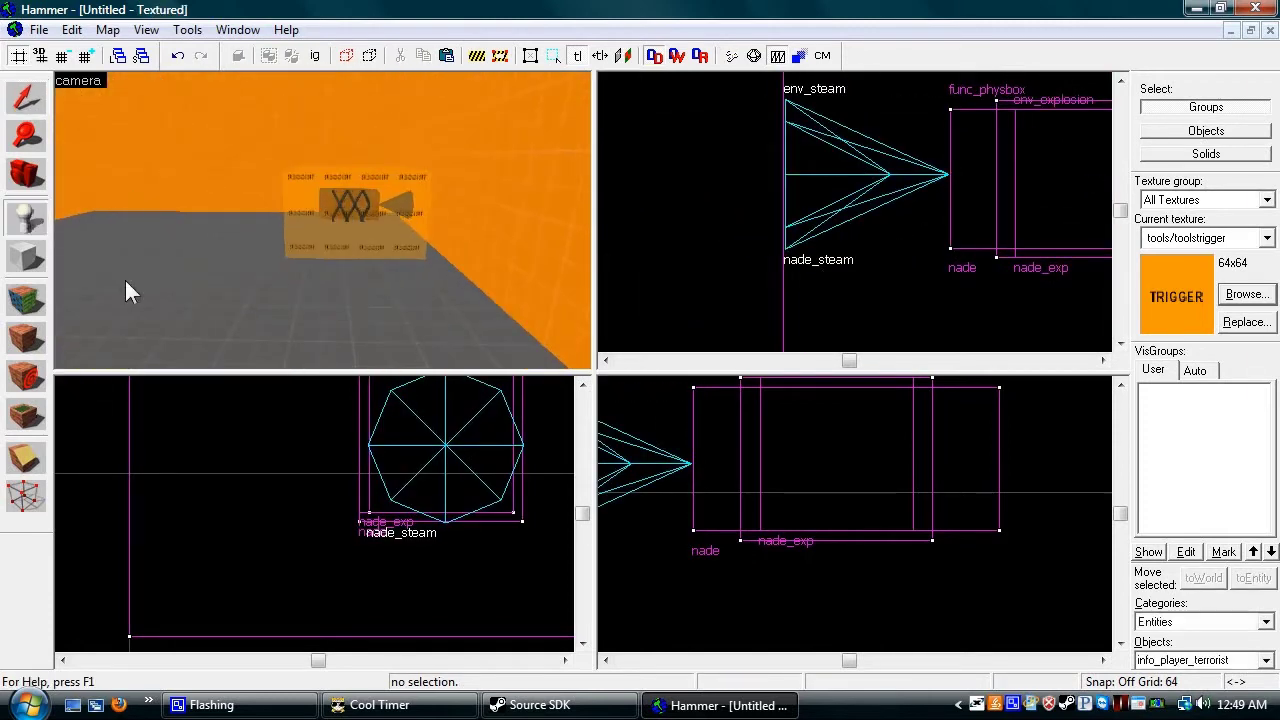
pyautogui.click(215, 344)
pyautogui.hotkey('alt', 'Return')
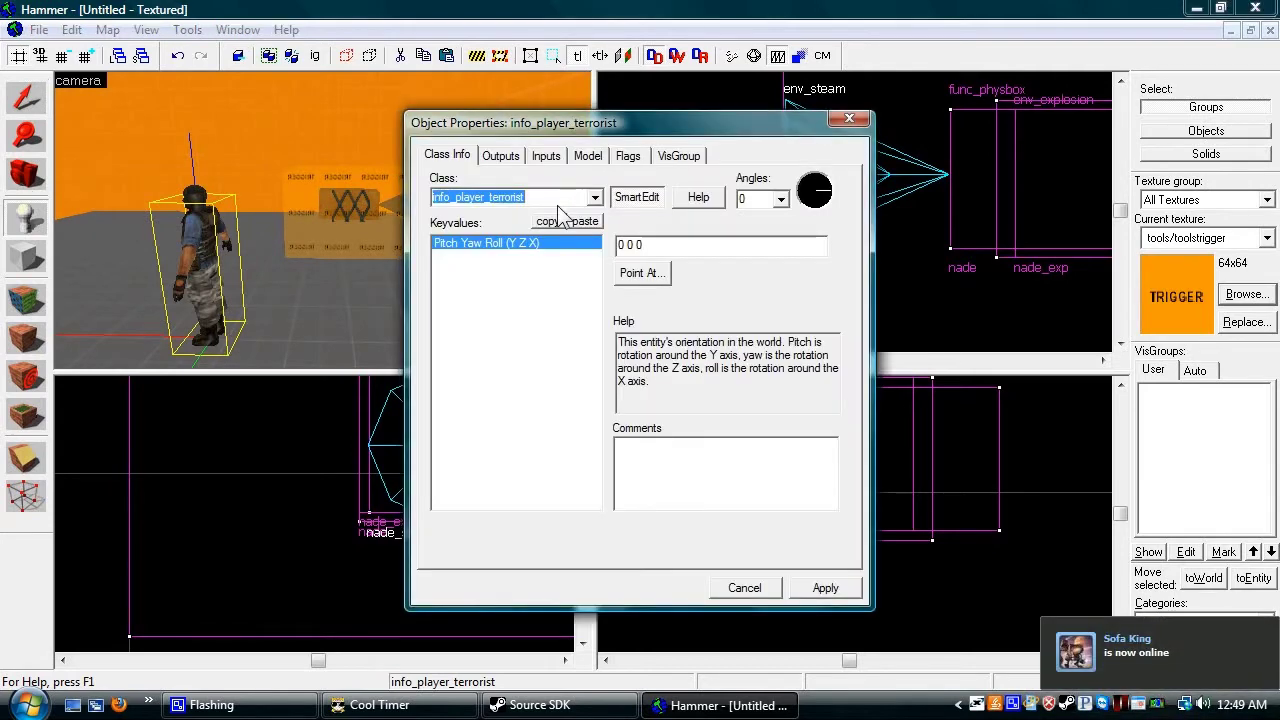
pyautogui.write('poi')
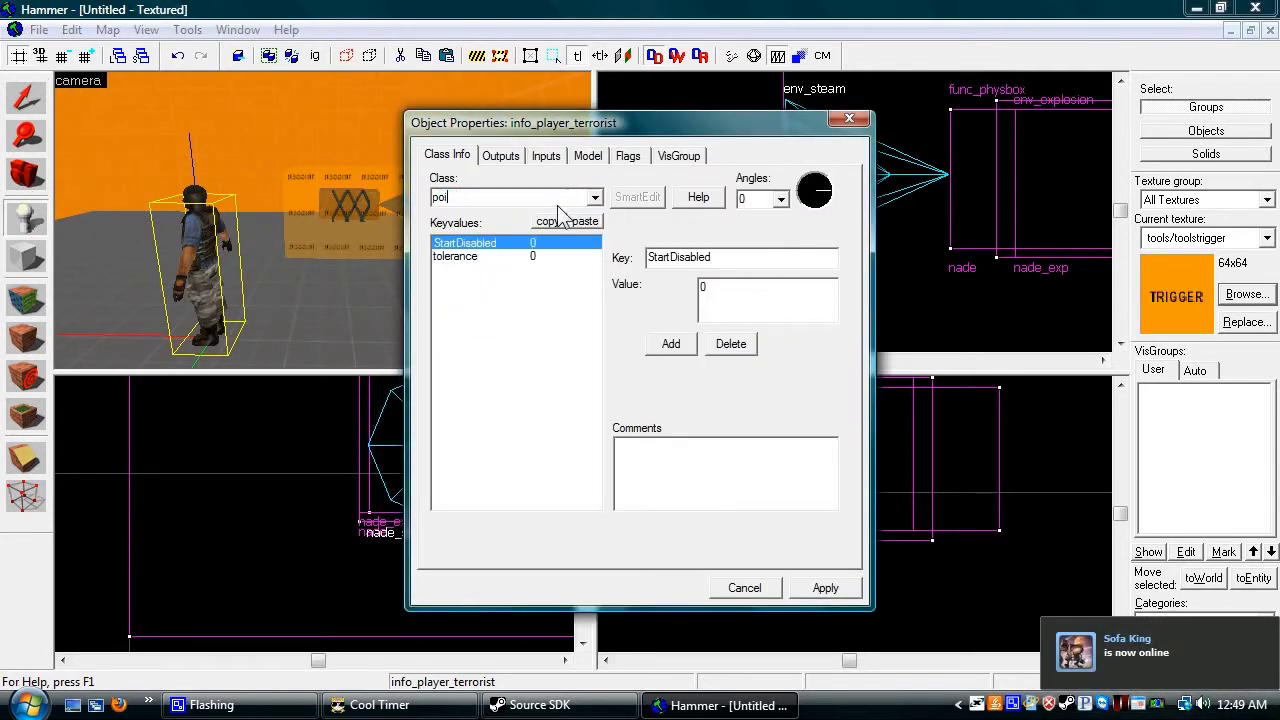
pyautogui.write('onnt_te')
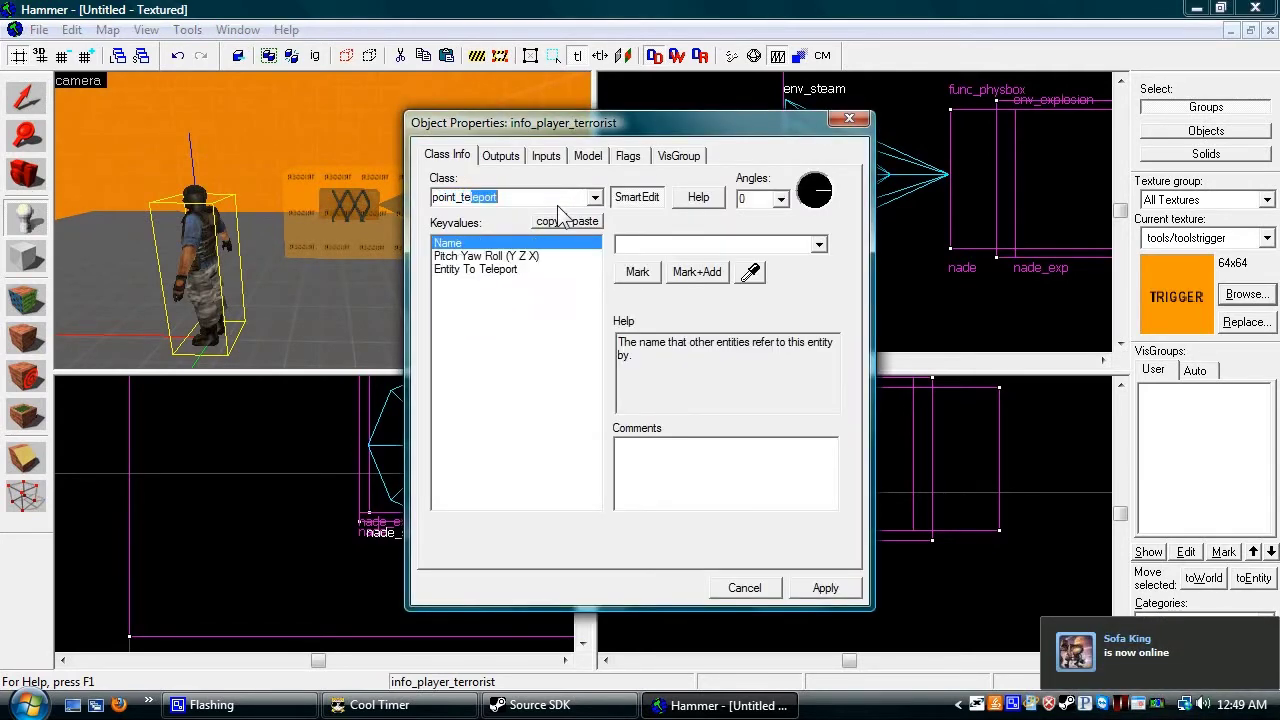
pyautogui.write('mplat')
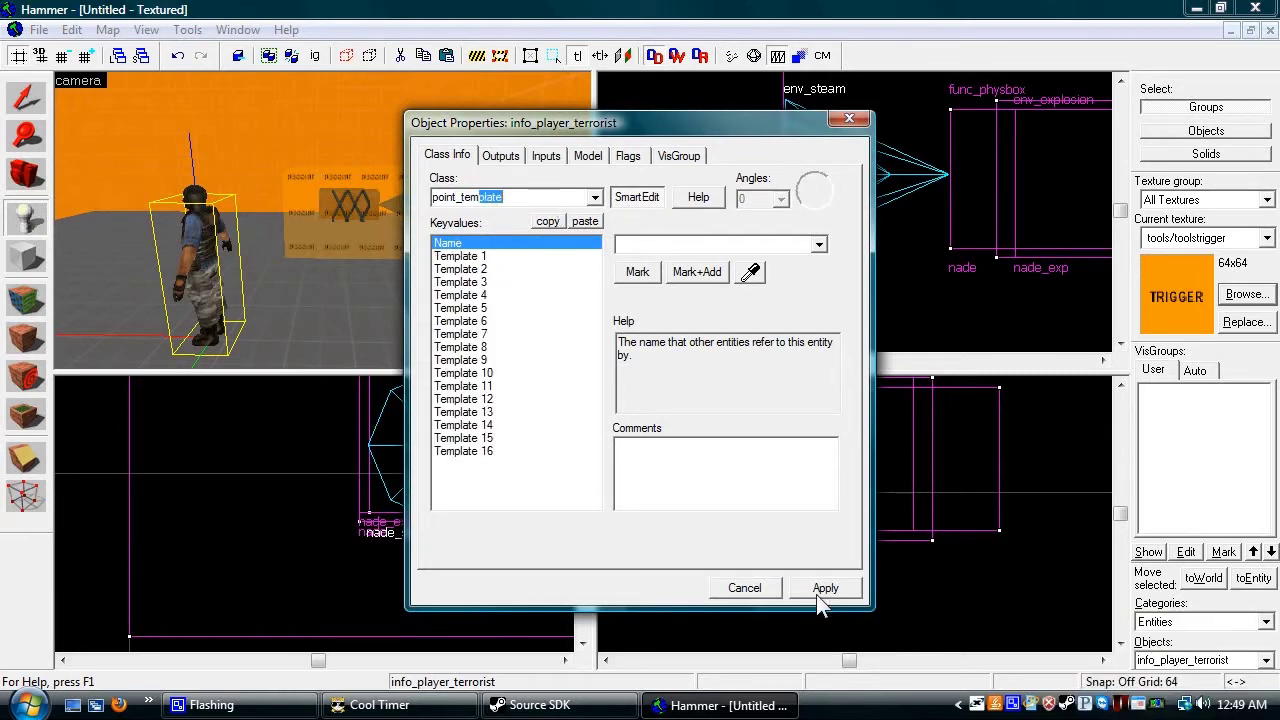
pyautogui.click(825, 587)
# Name the point_template entity nade_temp.
pyautogui.click(666, 246)
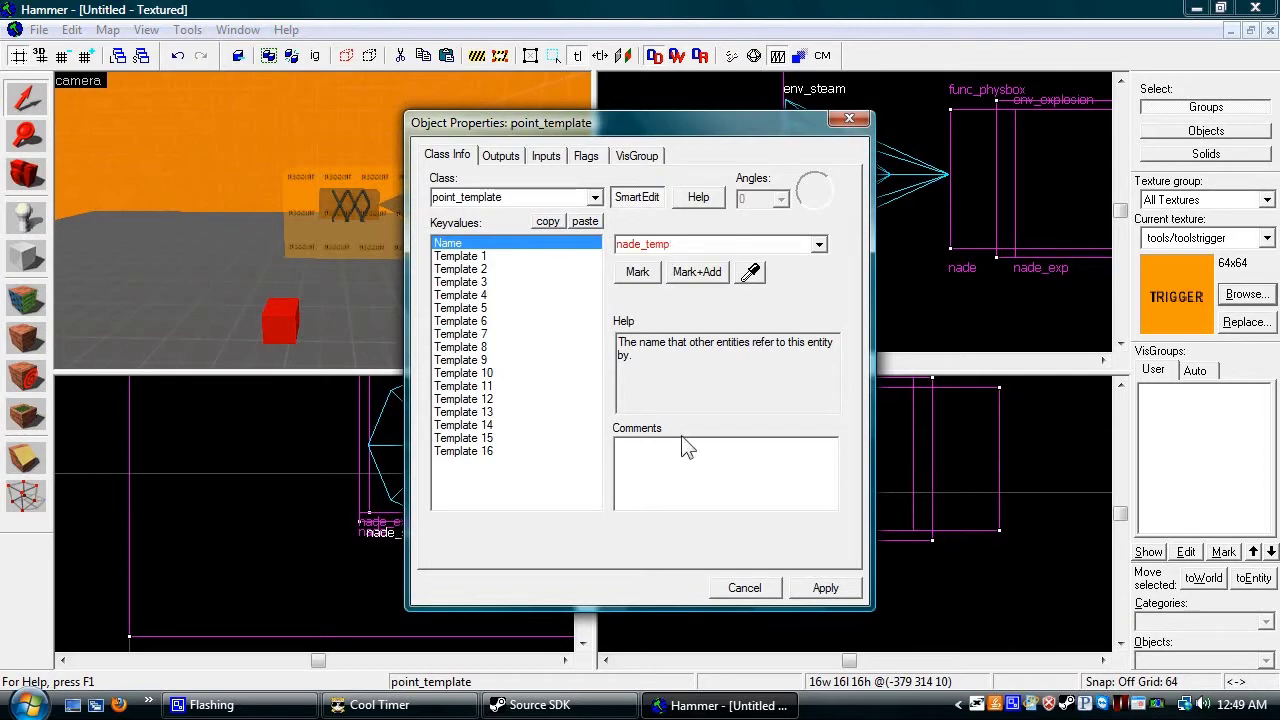
pyautogui.write('nade_temp')
pyautogui.press('Return')
# Assign the nade physbox as Template 1 of nade_temp by picking it in the 3D view.
pyautogui.click(503, 257)
pyautogui.click(750, 273)
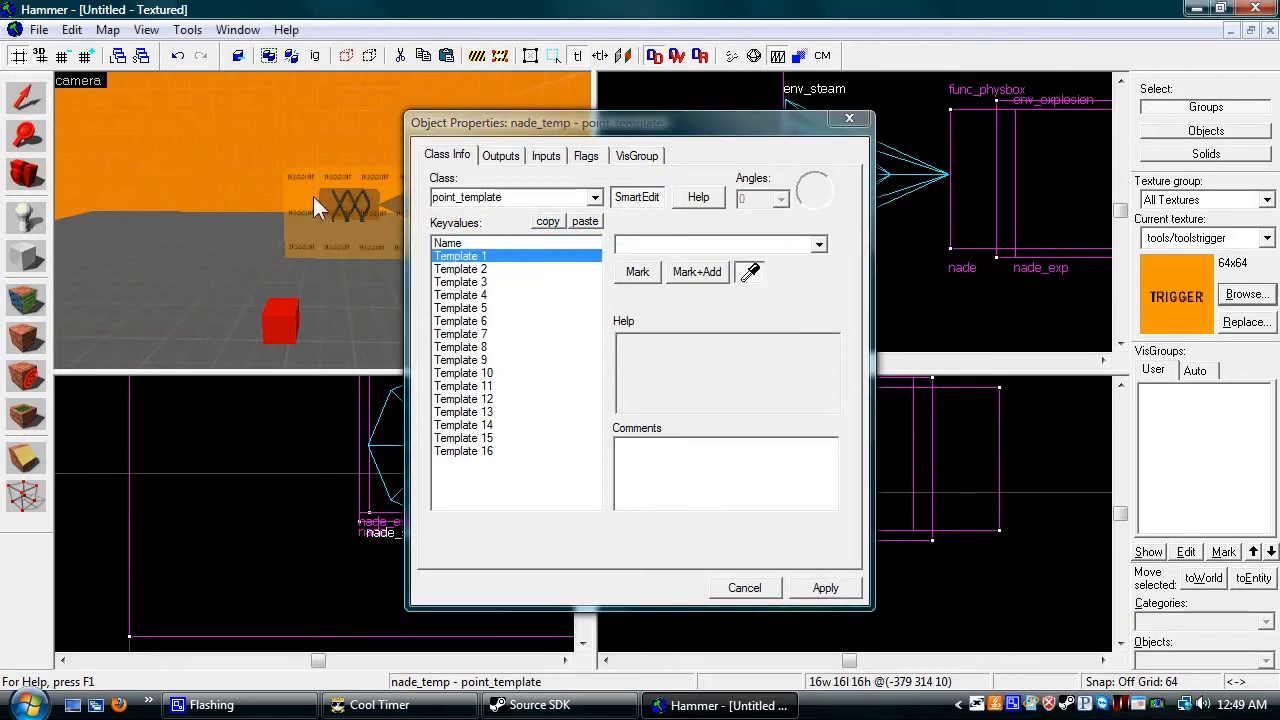
pyautogui.scroll(6, 311, 194)
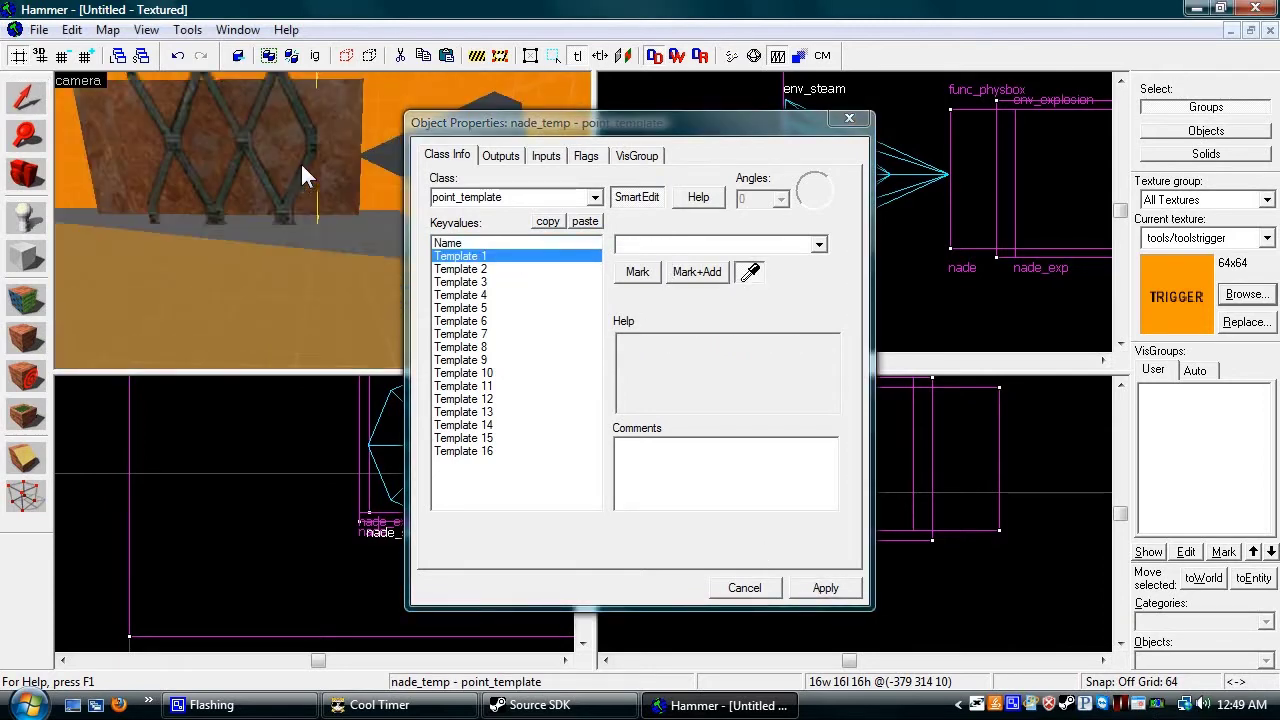
pyautogui.scroll(2, 302, 166)
pyautogui.click(302, 166)
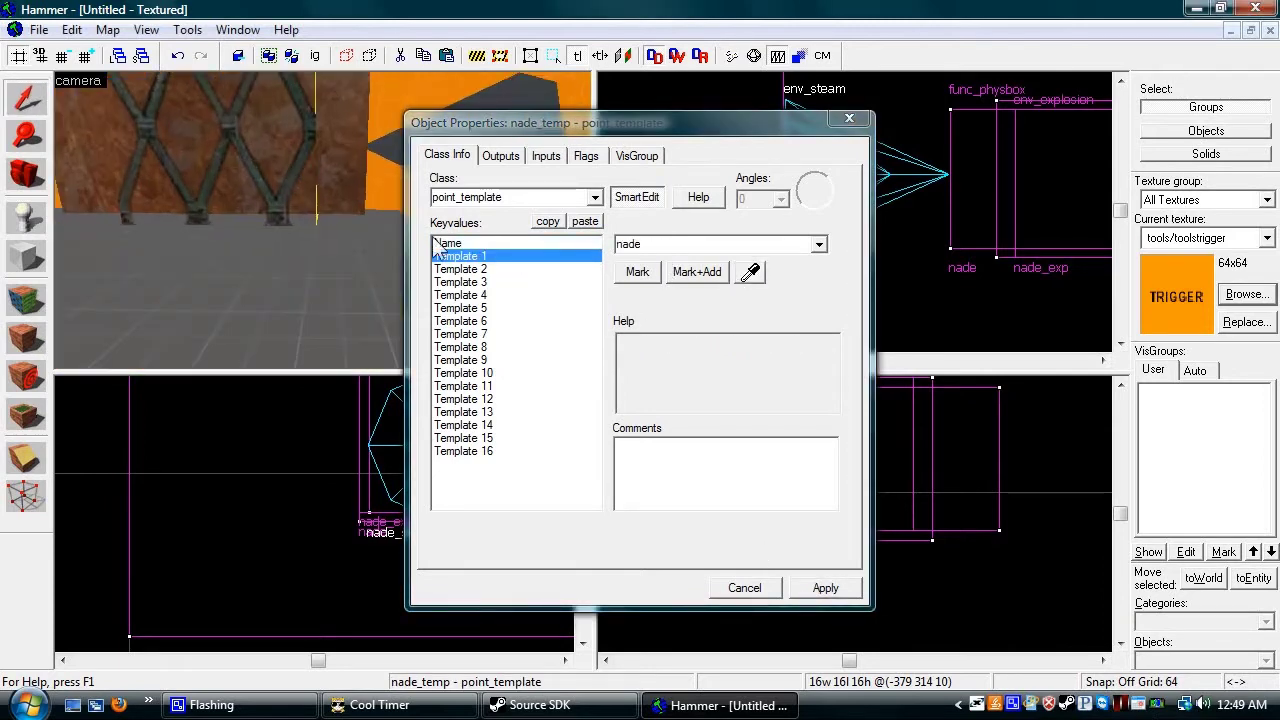
# Assign nade_steam as Template 2 and nade_exp as Template 3 of nade_temp, and apply the changes.
pyautogui.click(500, 269)
pyautogui.click(510, 93)
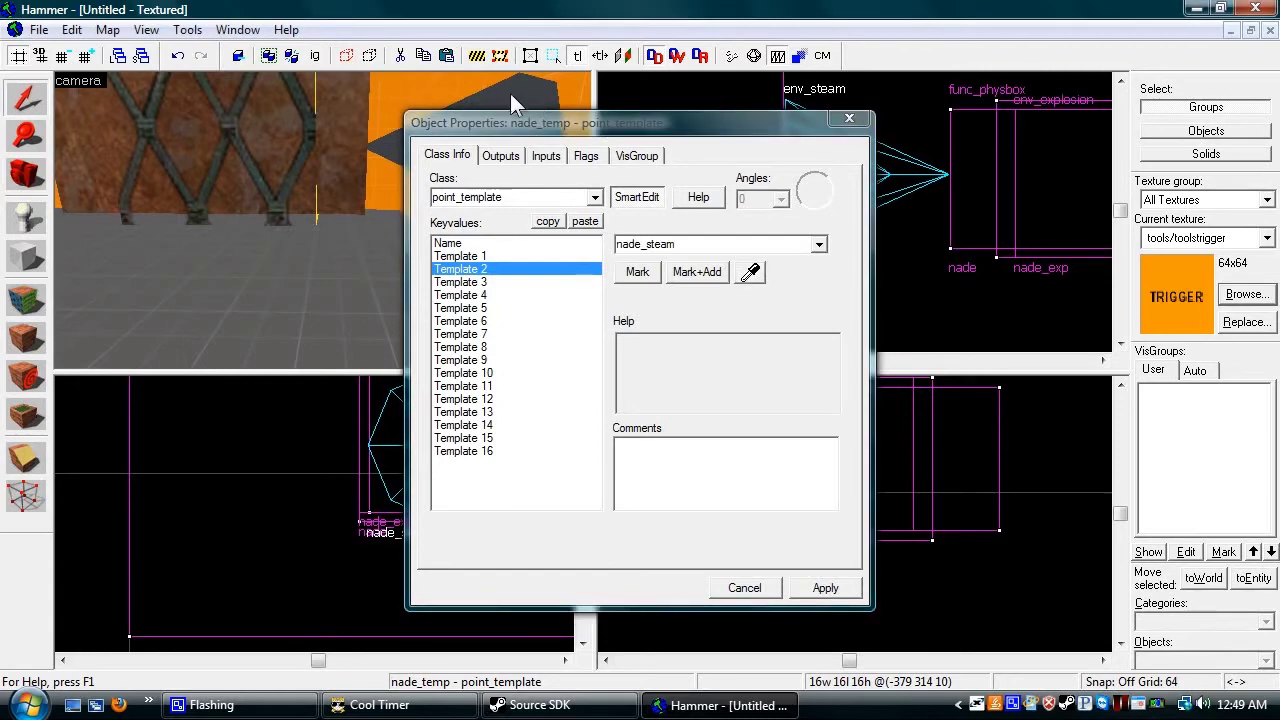
pyautogui.click(500, 283)
pyautogui.click(750, 271)
pyautogui.click(311, 187)
pyautogui.scroll(3, 311, 187)
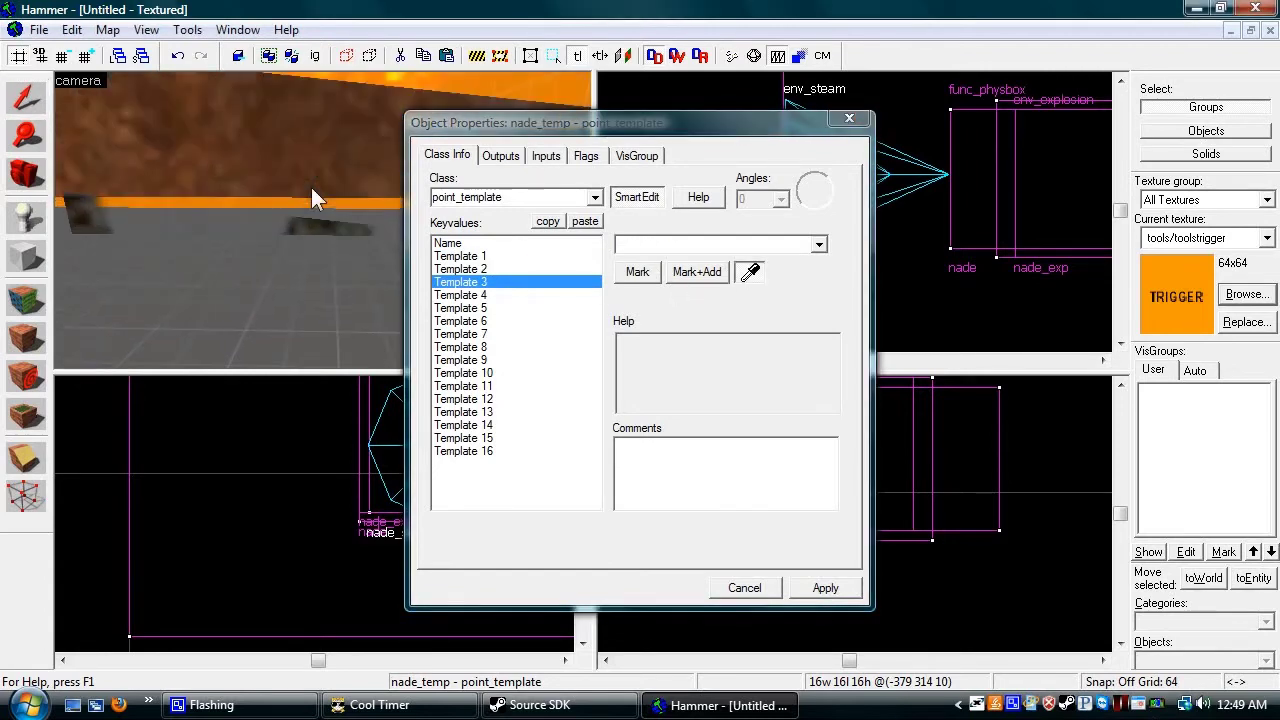
pyautogui.scroll(3, 311, 187)
pyautogui.click(351, 186)
pyautogui.click(825, 590)
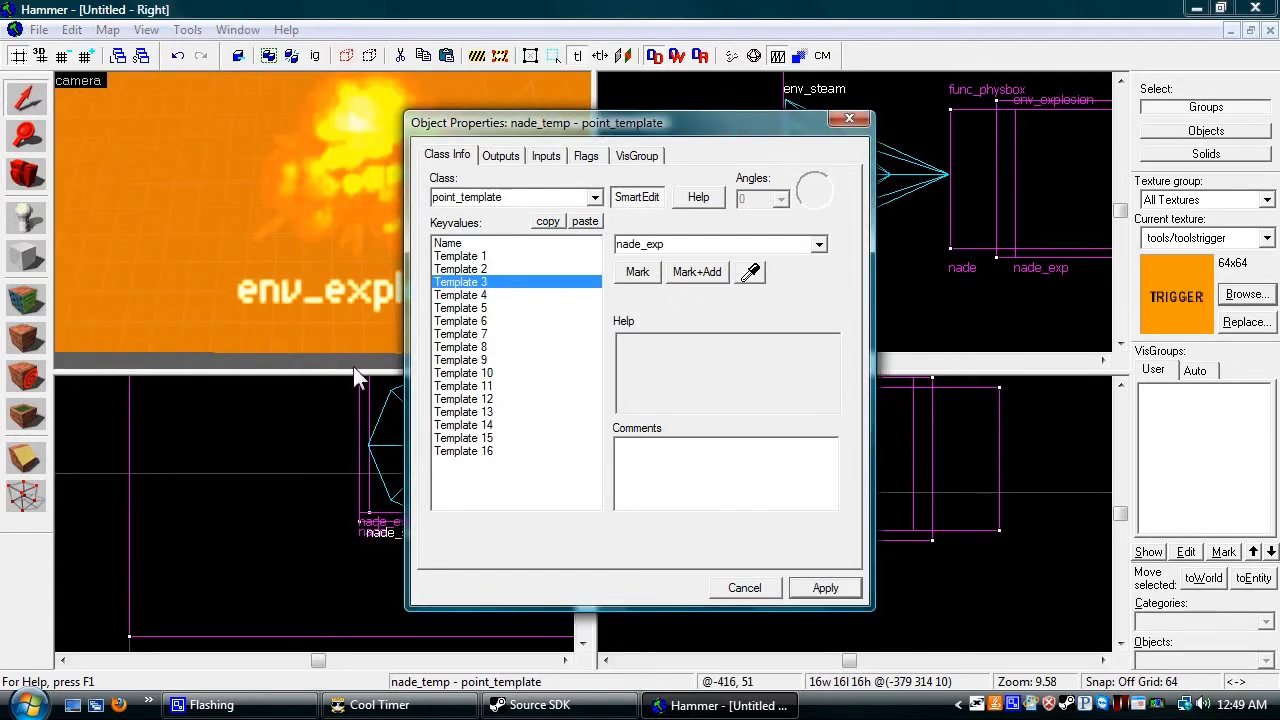
# Enable the "Preserve entity names (Don't do name fixup)" flag on nade_temp, apply it and close the properties.
pyautogui.scroll(-4, 303, 221)
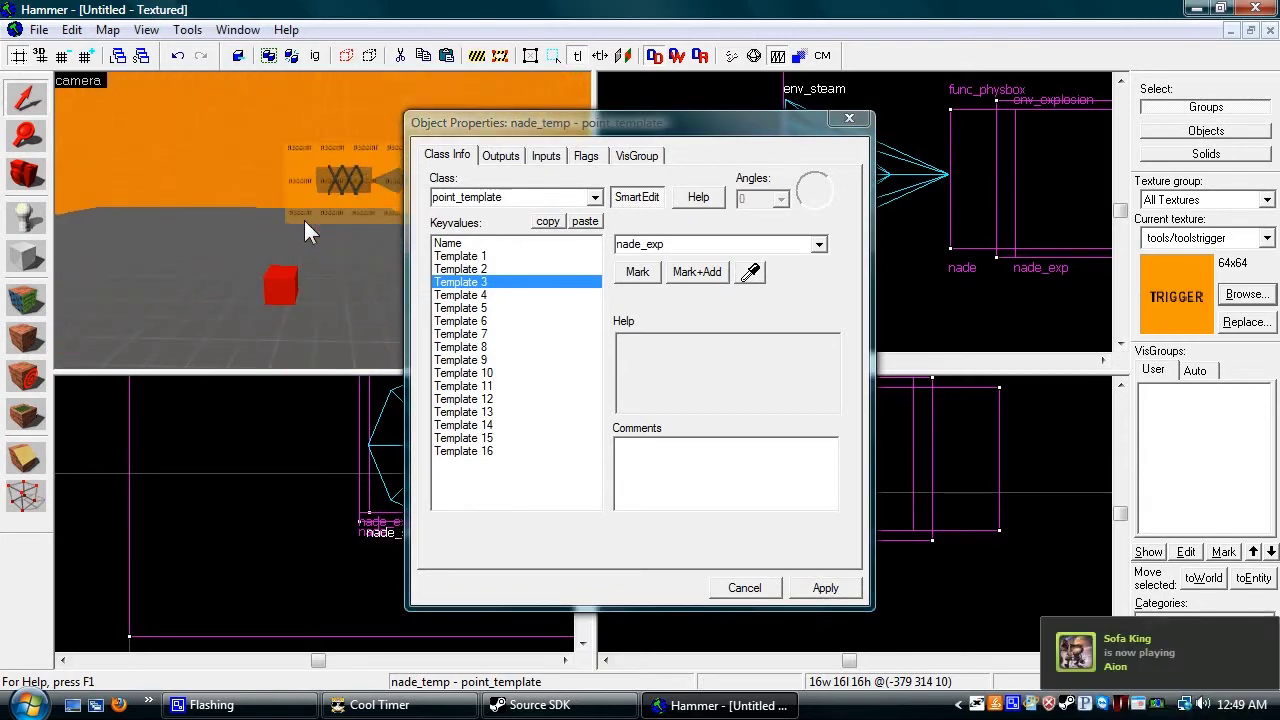
pyautogui.click(585, 156)
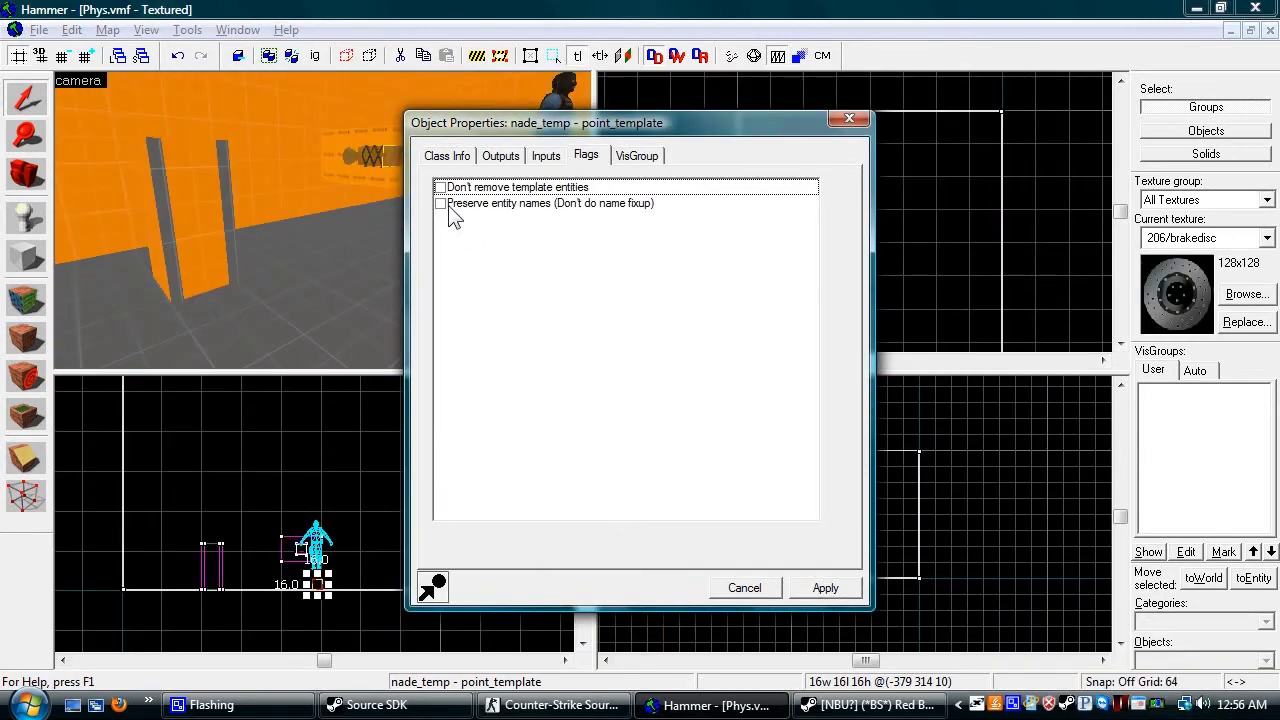
pyautogui.click(445, 204)
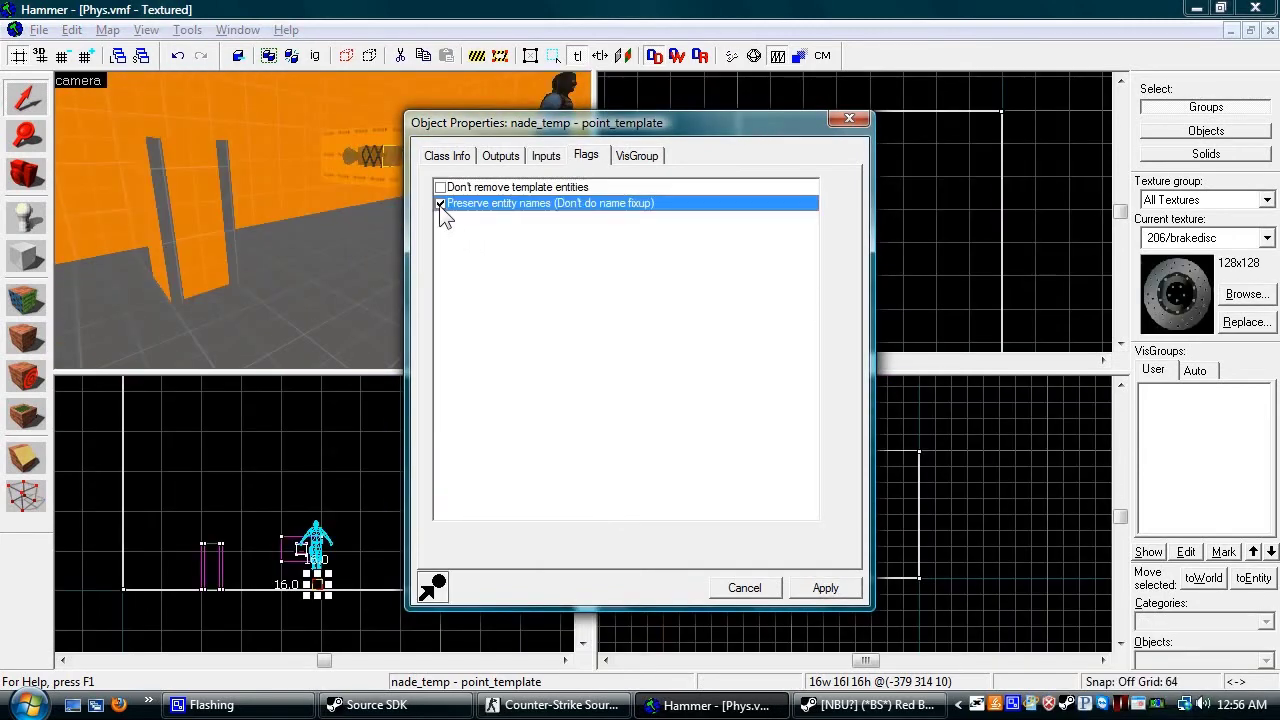
pyautogui.click(828, 594)
pyautogui.click(750, 590)
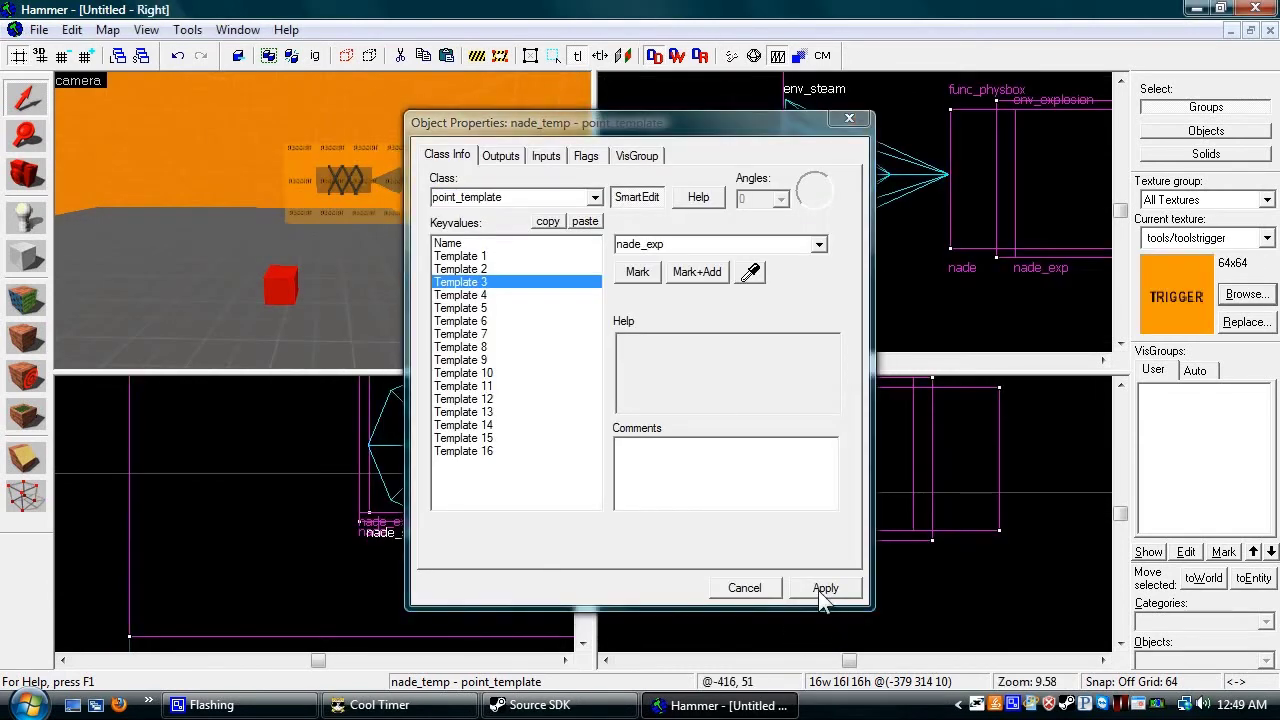
pyautogui.click(818, 590)
pyautogui.click(744, 588)
# Place another point entity on the floor beside nade_temp and set its class to logic_case.
pyautogui.click(26, 217)
pyautogui.click(222, 319)
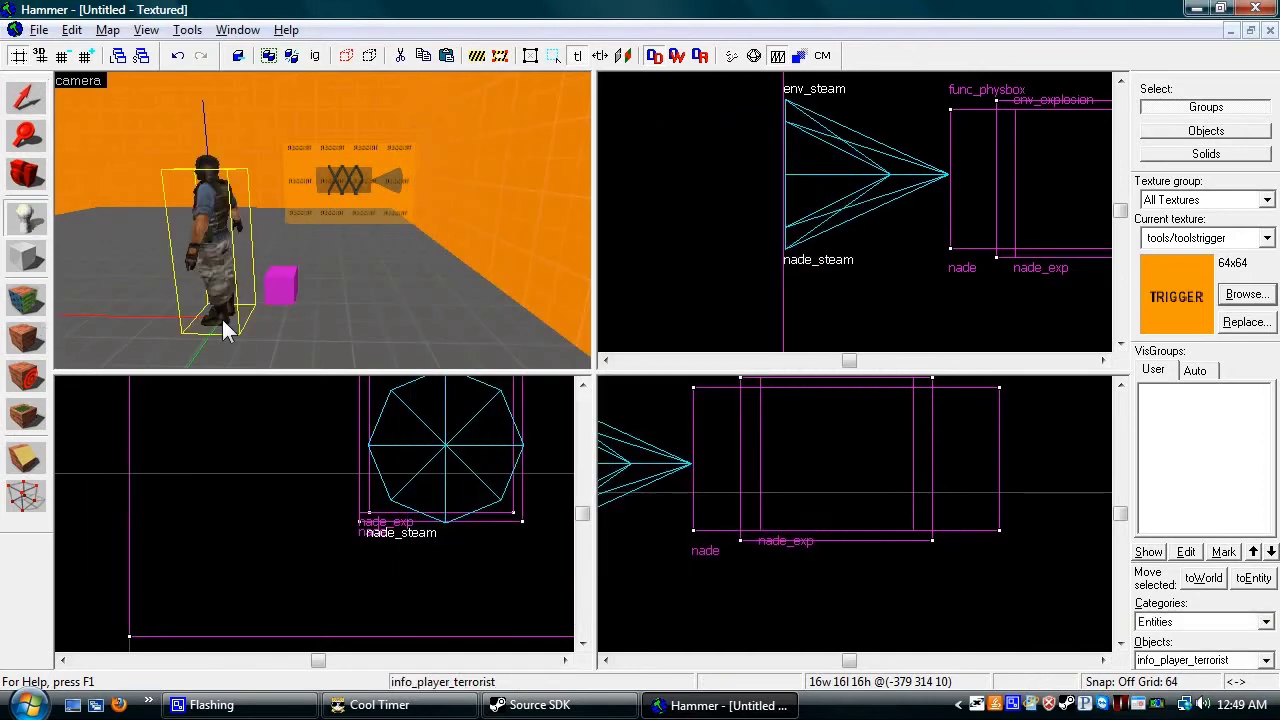
pyautogui.hotkey('alt', 'Return')
pyautogui.click(547, 198)
pyautogui.write('logi')
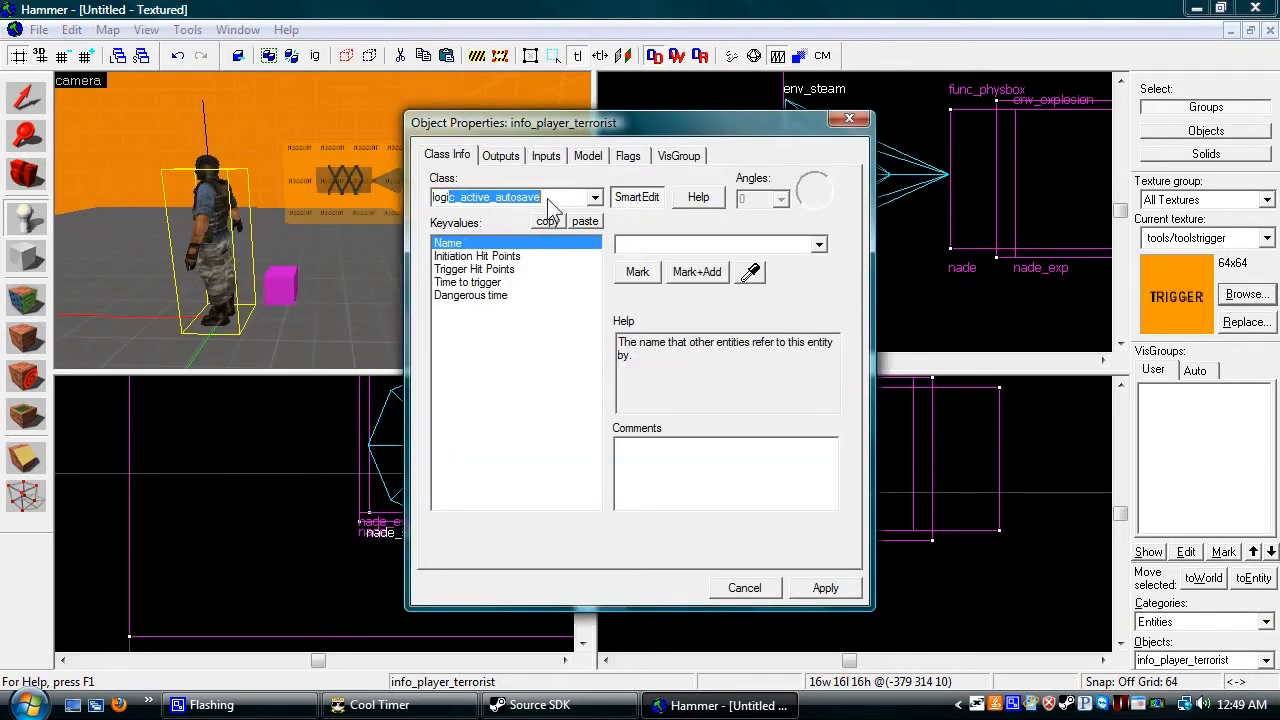
pyautogui.write('c_case')
pyautogui.click(823, 590)
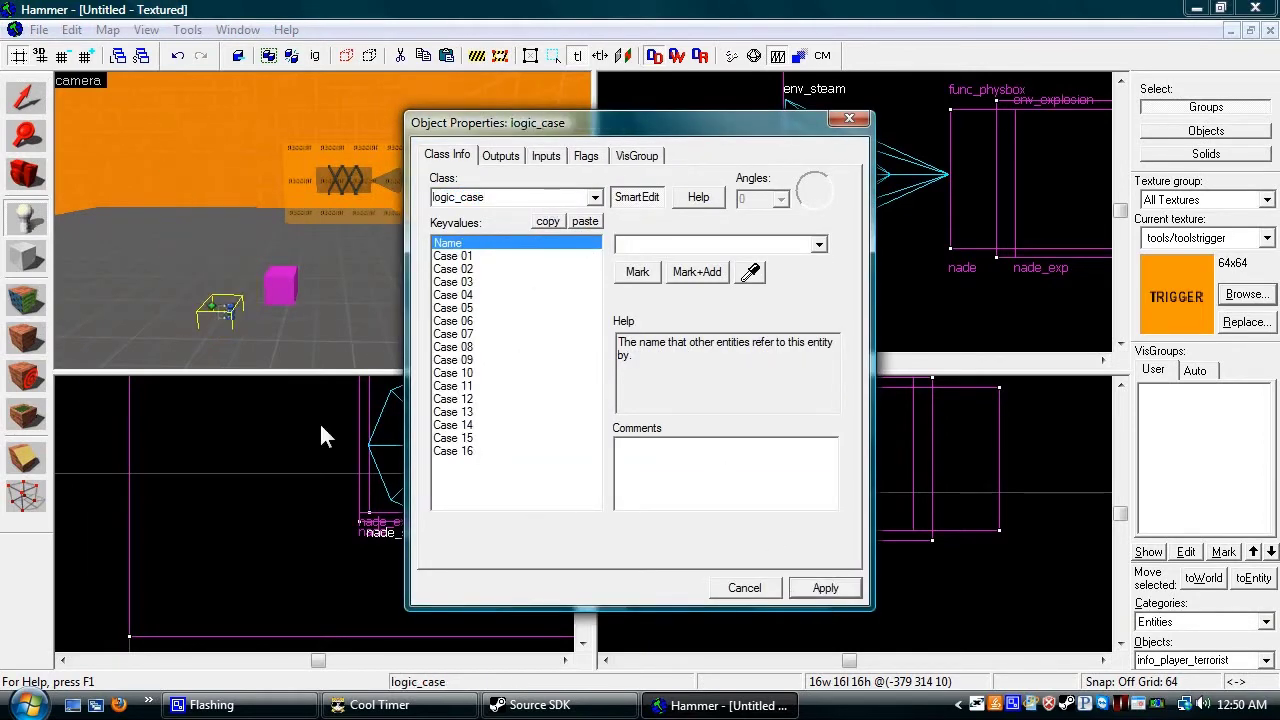
# Move the logic_case entity directly against nade_temp, centred at about (-363, 314, 10).
pyautogui.hotkey('ctrl', 'x')
pyautogui.hotkey('ctrl', 'v')
pyautogui.click(744, 592)
pyautogui.scroll(-9, 877, 228)
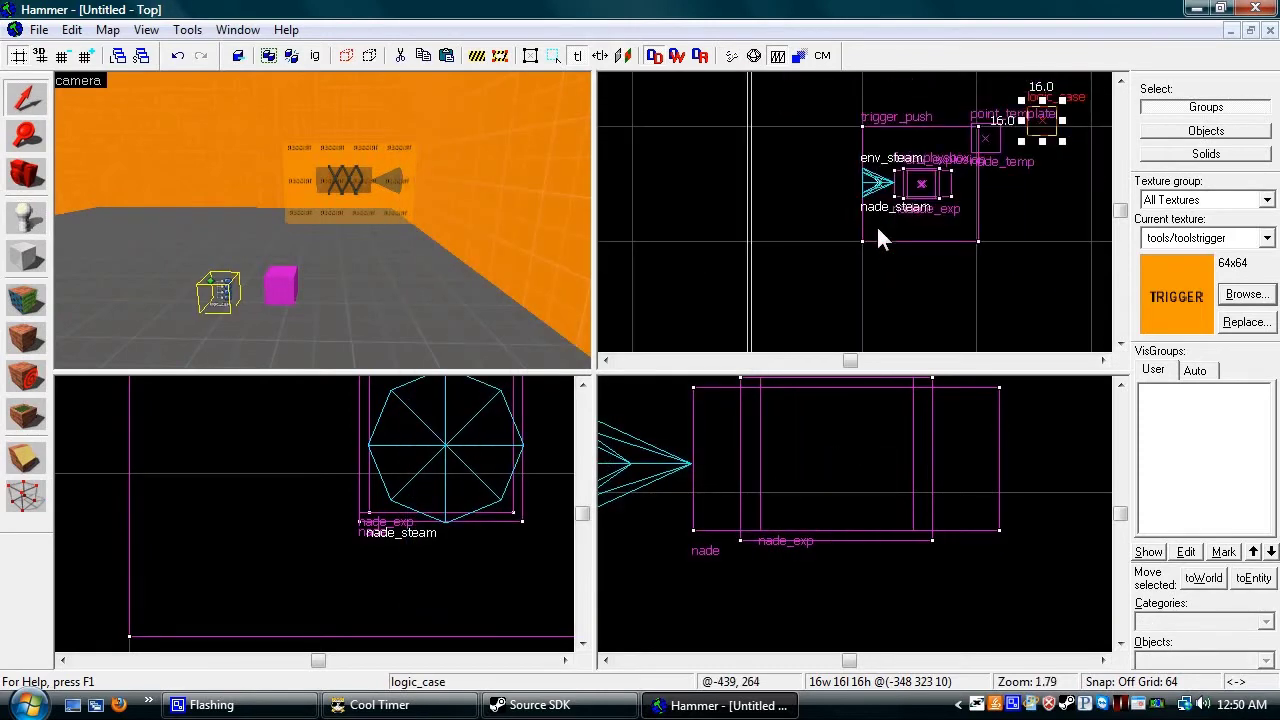
pyautogui.scroll(6, 880, 230)
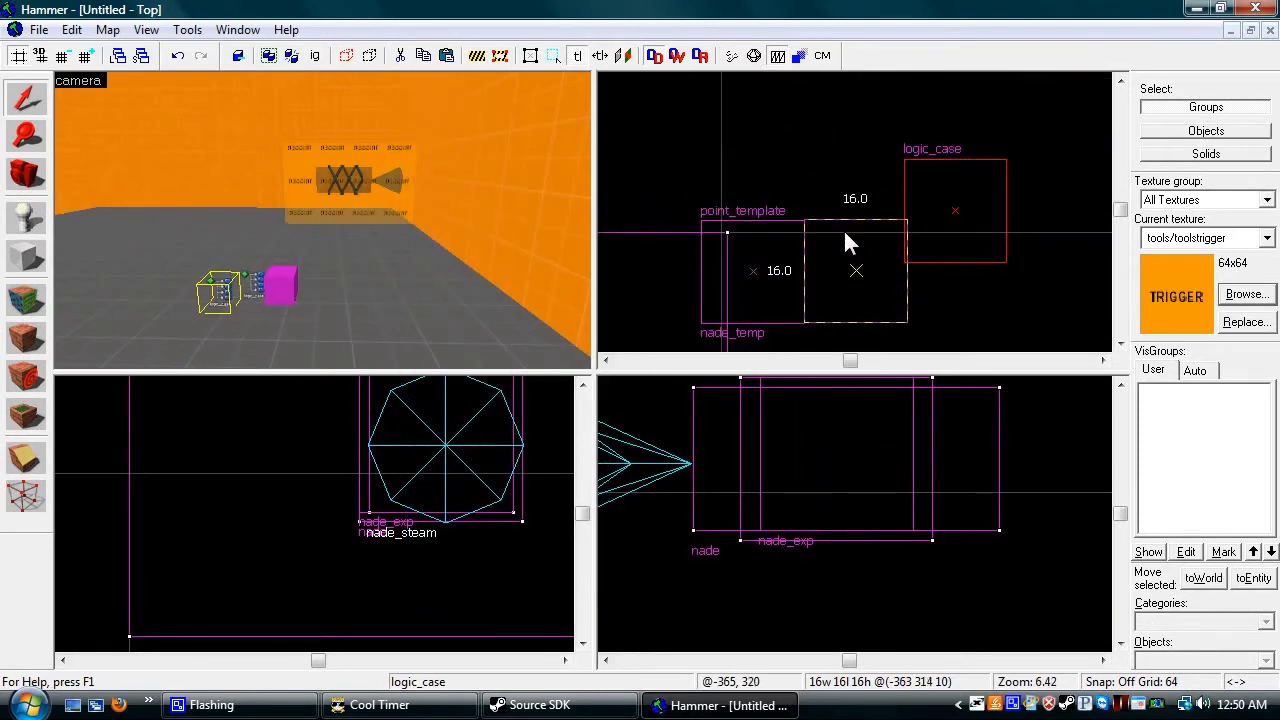
pyautogui.moveTo(845, 240); pyautogui.dragTo(845, 240)
# Name the logic_case entity nade_case.
pyautogui.doubleClick(258, 290)
pyautogui.click(671, 244)
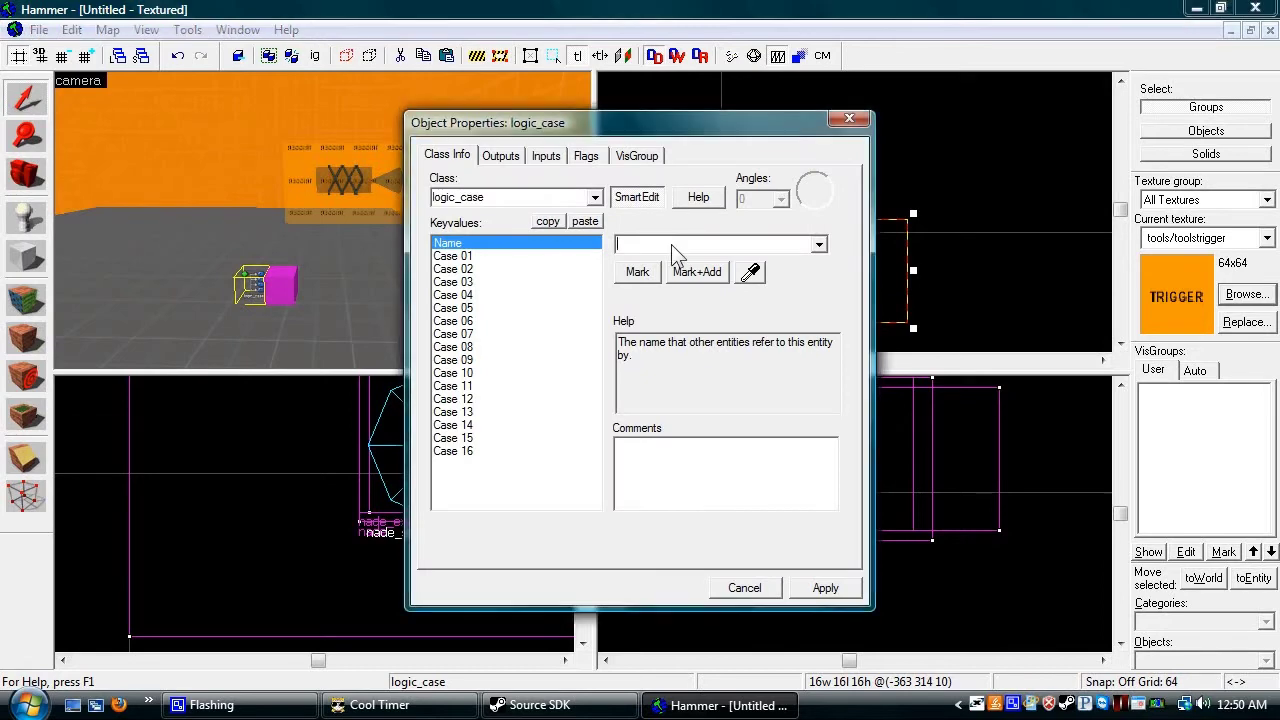
pyautogui.write('nade_case')
# Set Case 01 to Fire and Case 02 to Expl in the logic_case keyvalues, and apply the changes.
pyautogui.click(466, 260)
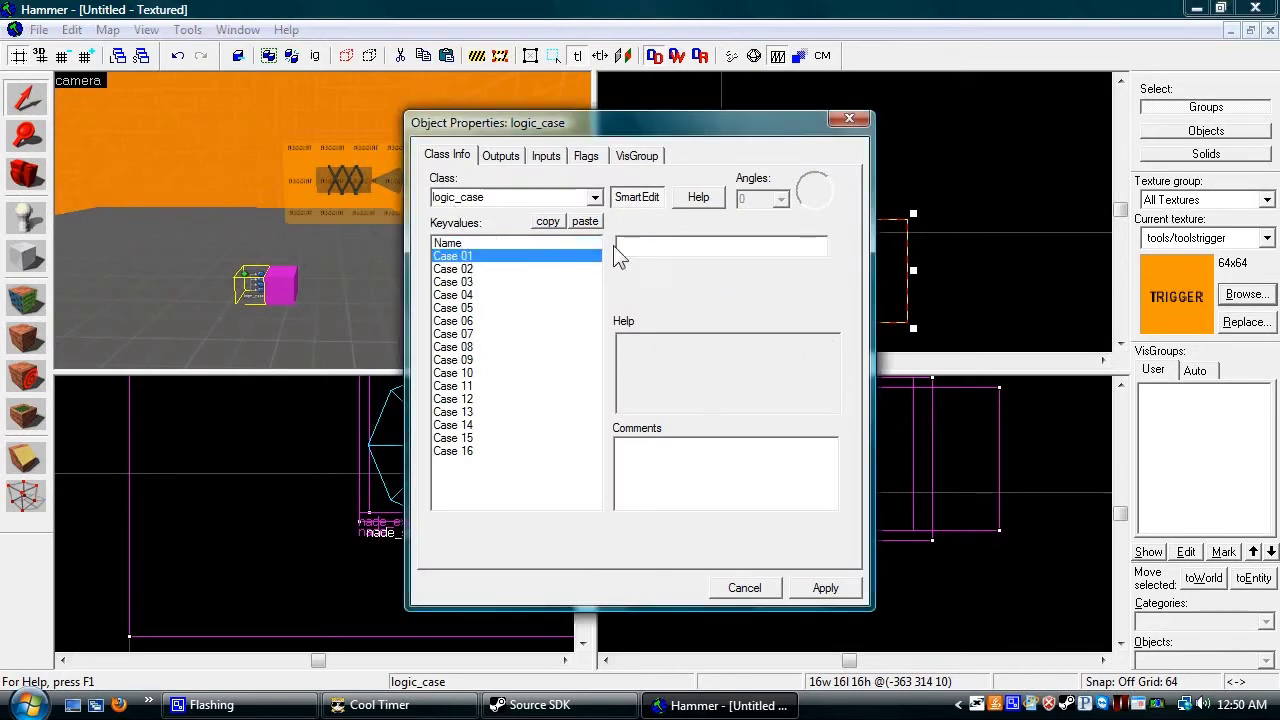
pyautogui.write('Fire')
pyautogui.click(480, 269)
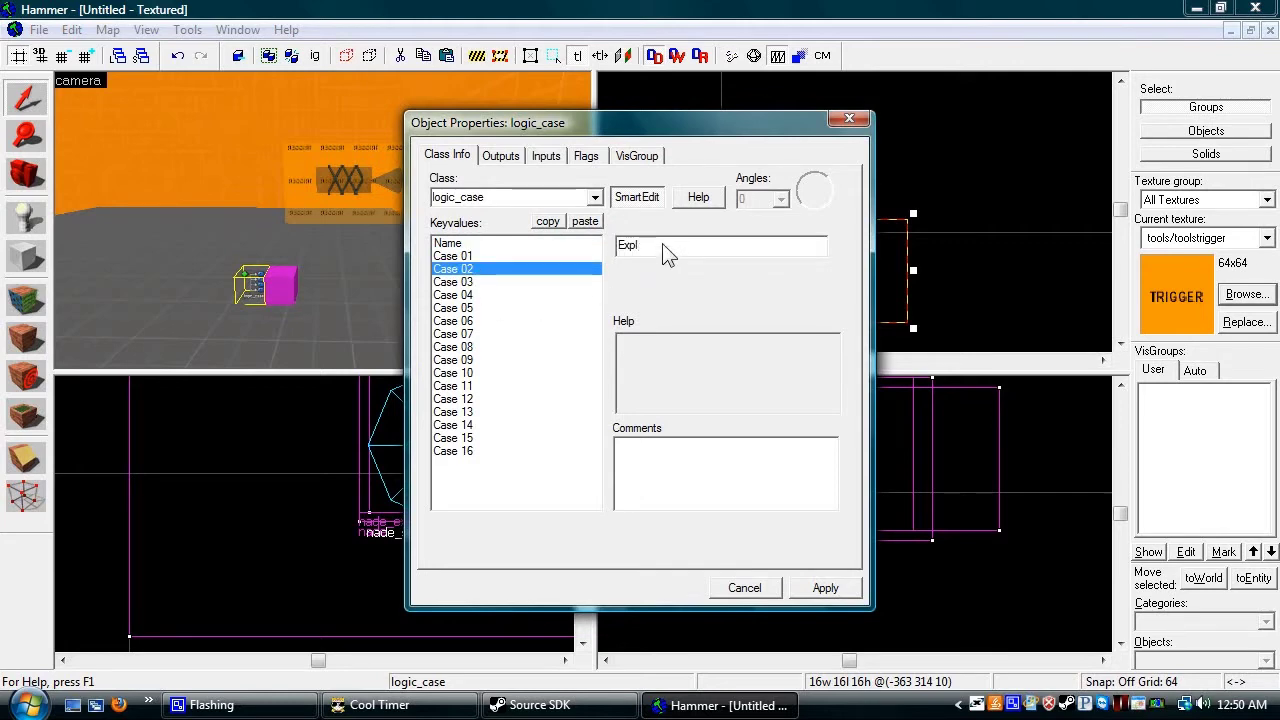
pyautogui.click(830, 587)
# Add an OnCase01 output to nade_case that targets nade_temp with the ForceSpawn input, and apply it.
pyautogui.click(505, 158)
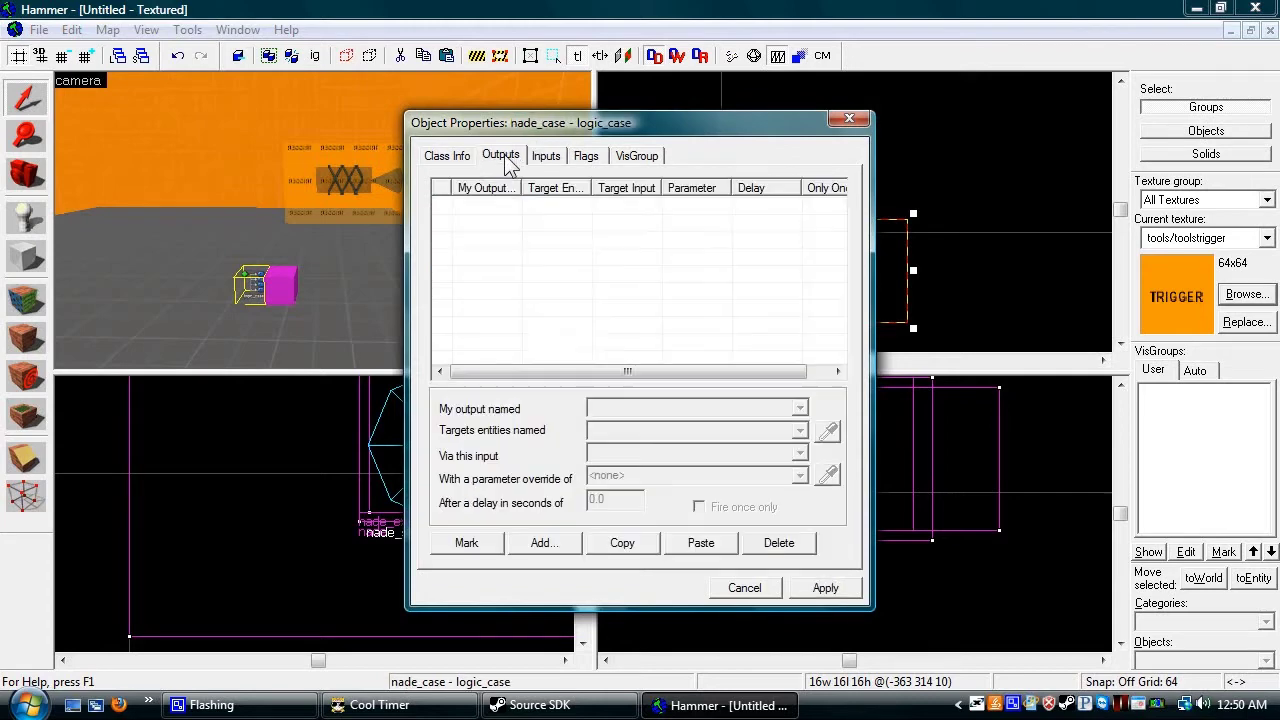
pyautogui.click(570, 548)
pyautogui.click(799, 408)
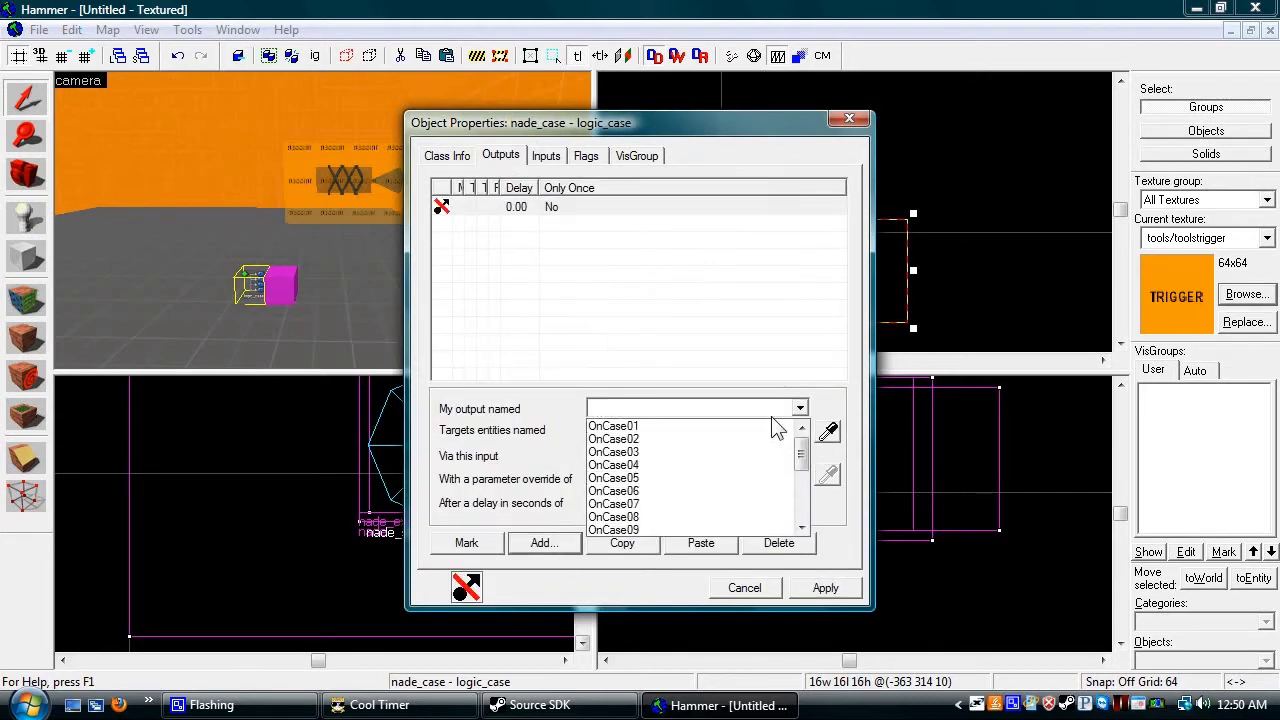
pyautogui.click(690, 424)
pyautogui.click(828, 431)
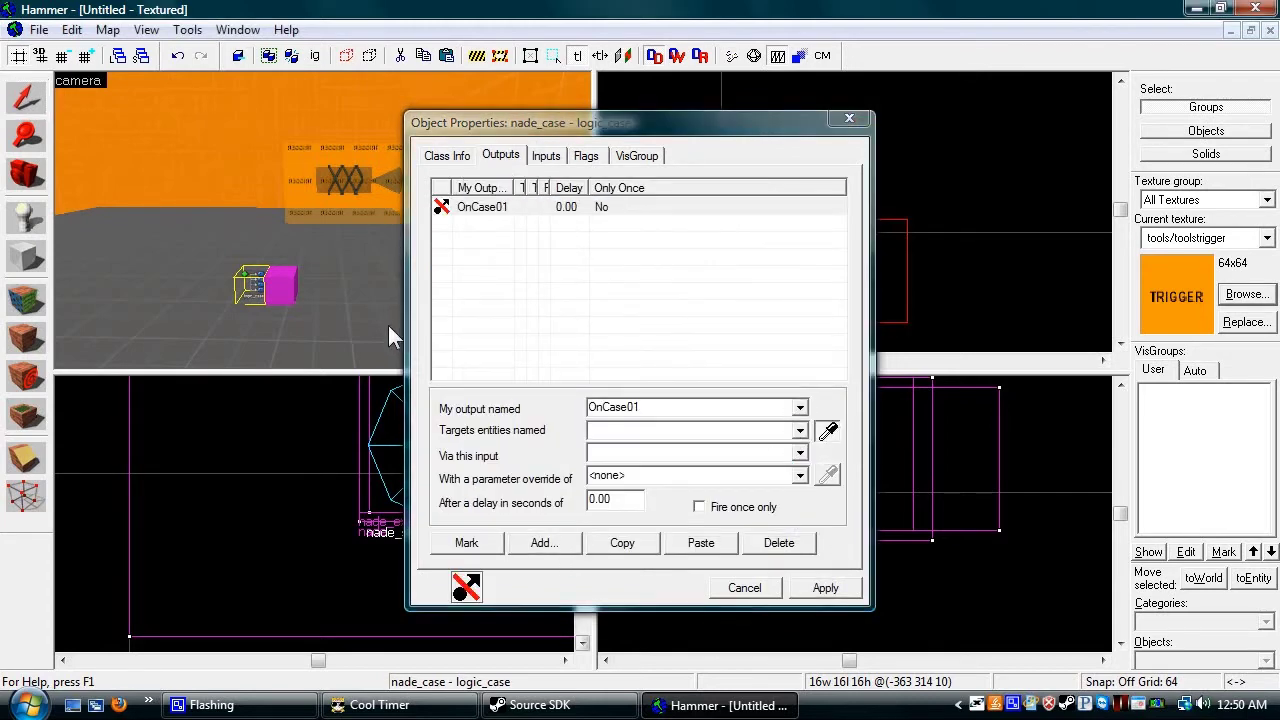
pyautogui.click(290, 281)
pyautogui.click(660, 456)
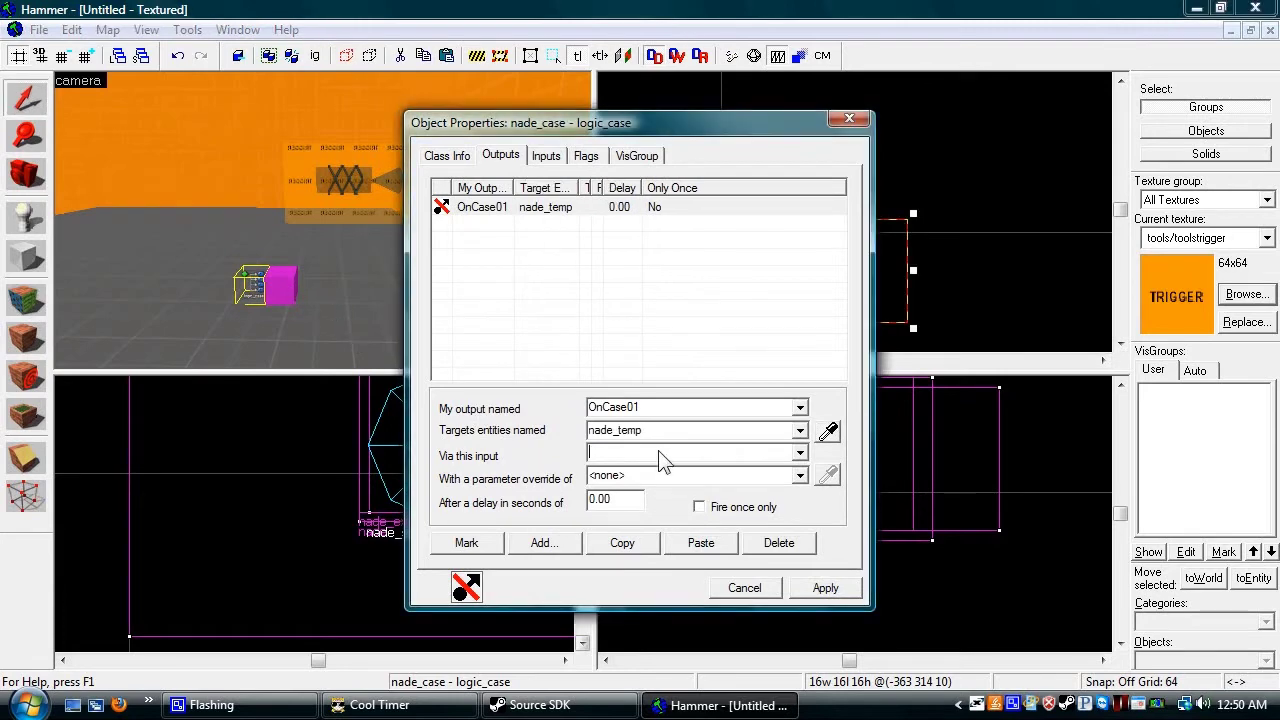
pyautogui.write('ForceSpawn')
pyautogui.click(810, 591)
# Add a second OnCase01 output to nade_case and pick nade_steam as its target in the 3D view.
pyautogui.press('w')
pyautogui.press('d')
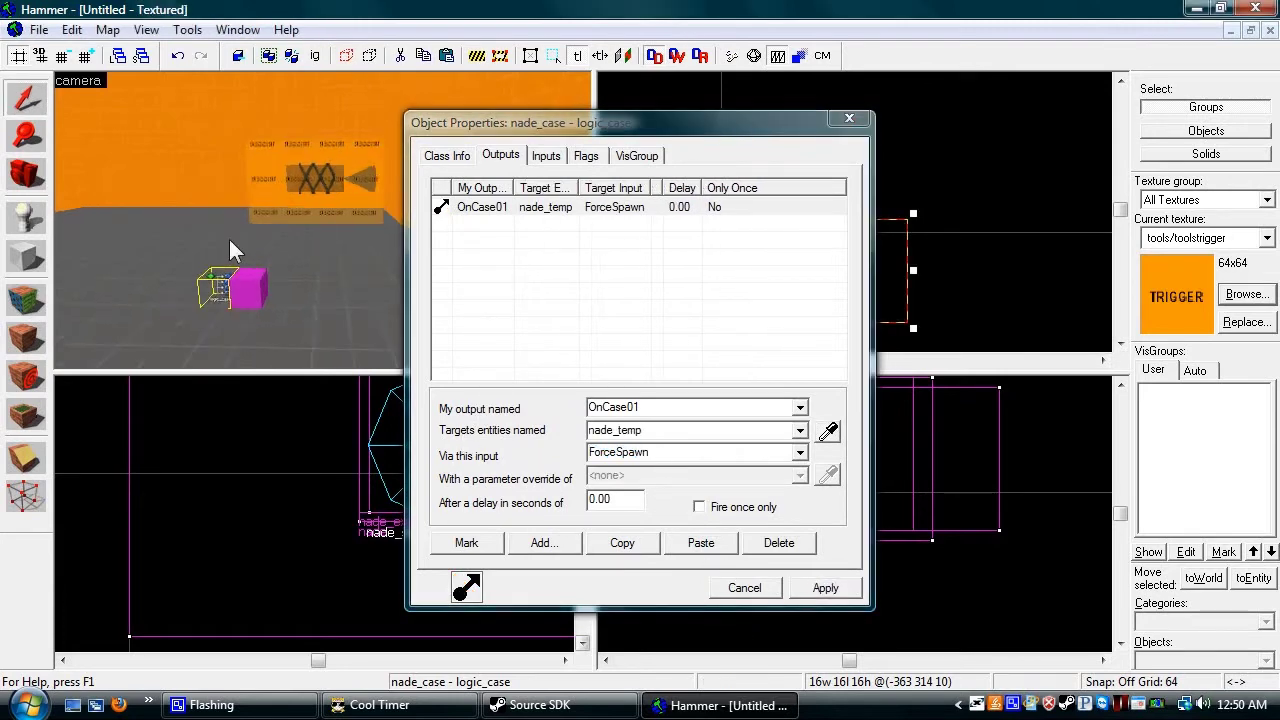
pyautogui.press('a')
pyautogui.scroll(1, 247, 257)
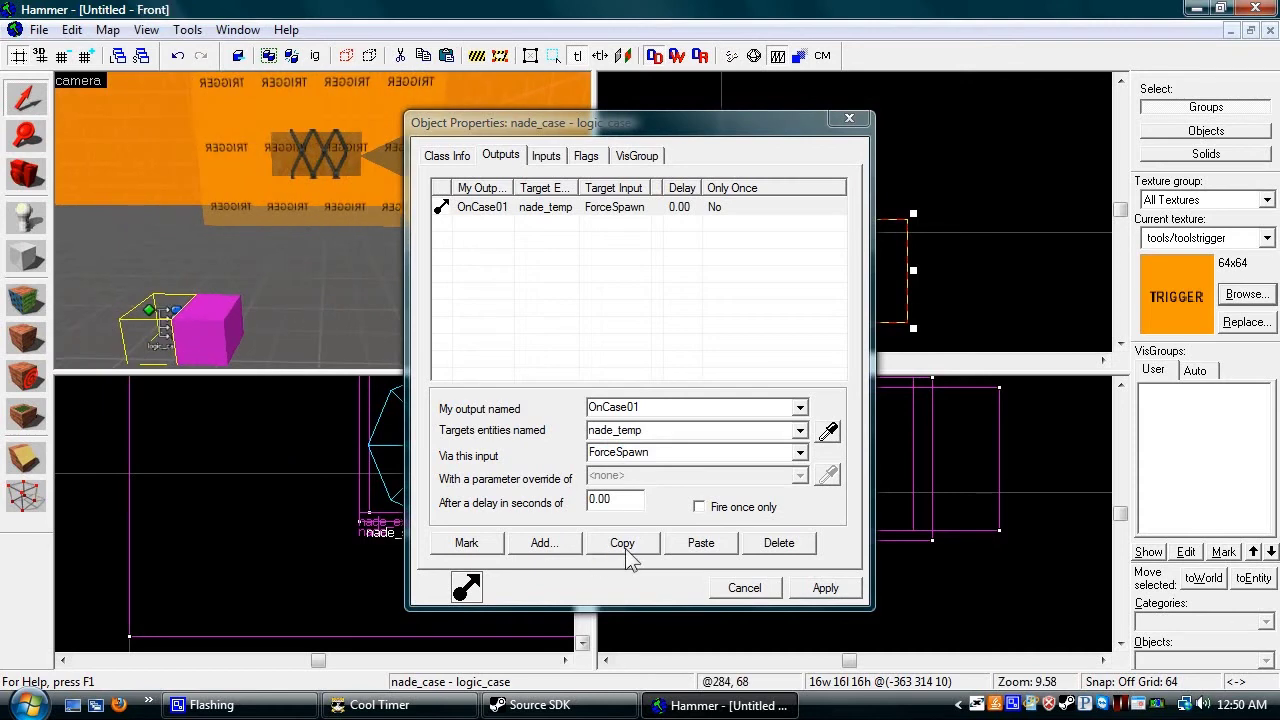
pyautogui.click(572, 545)
pyautogui.click(800, 408)
pyautogui.click(771, 428)
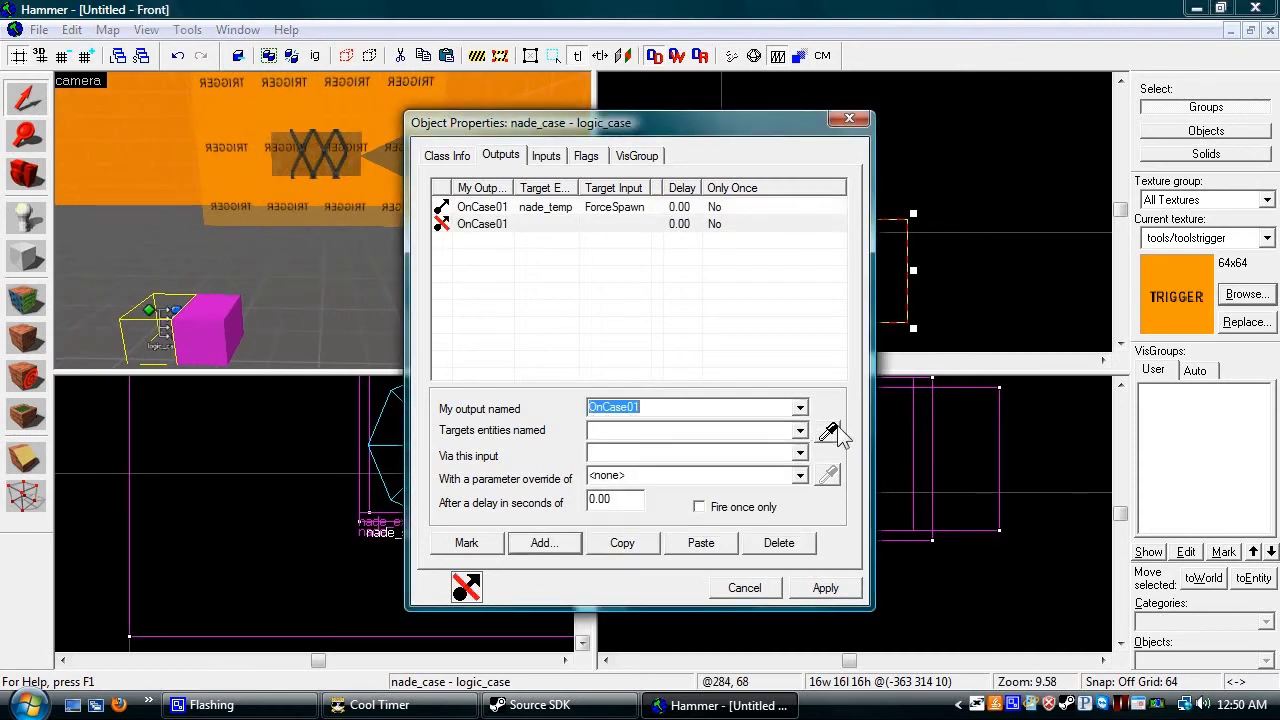
pyautogui.click(221, 261)
pyautogui.scroll(2, 221, 261)
pyautogui.press('w')
pyautogui.press('a')
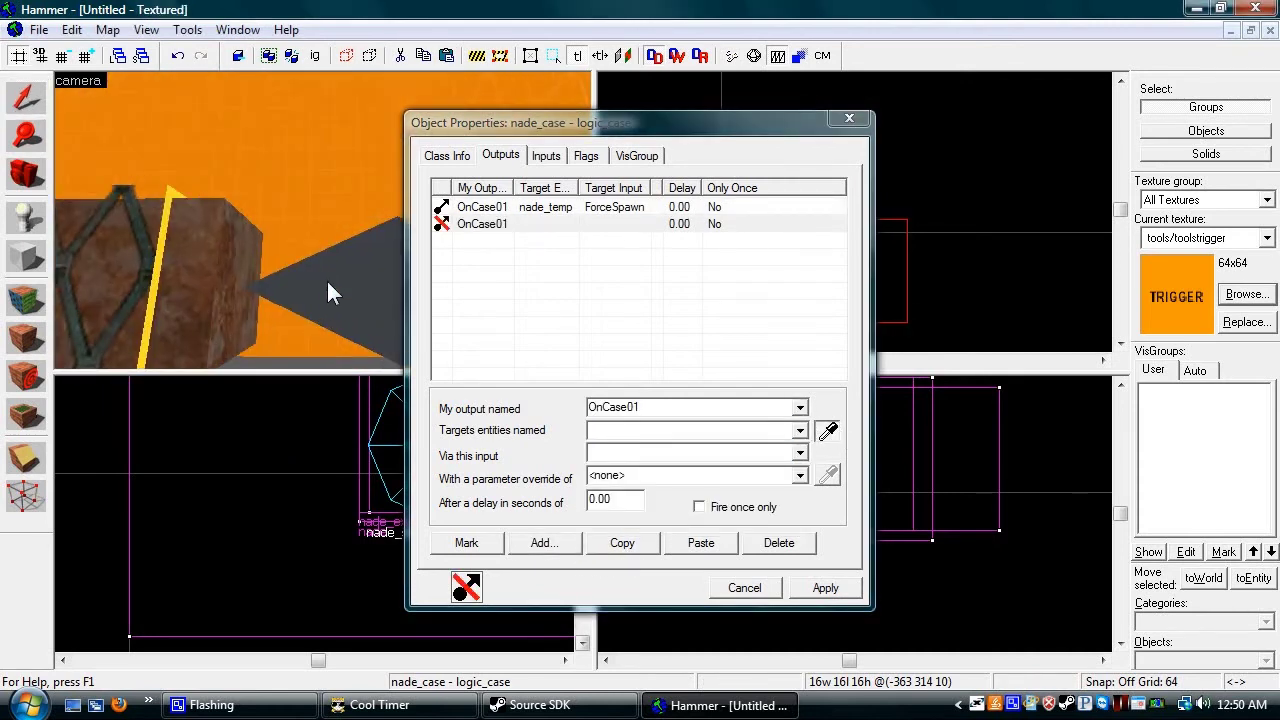
pyautogui.click(326, 278)
# Set the nade_steam output's input to TurnOn, apply it, close the properties and clear the selection.
pyautogui.click(641, 453)
pyautogui.write('Tuem')
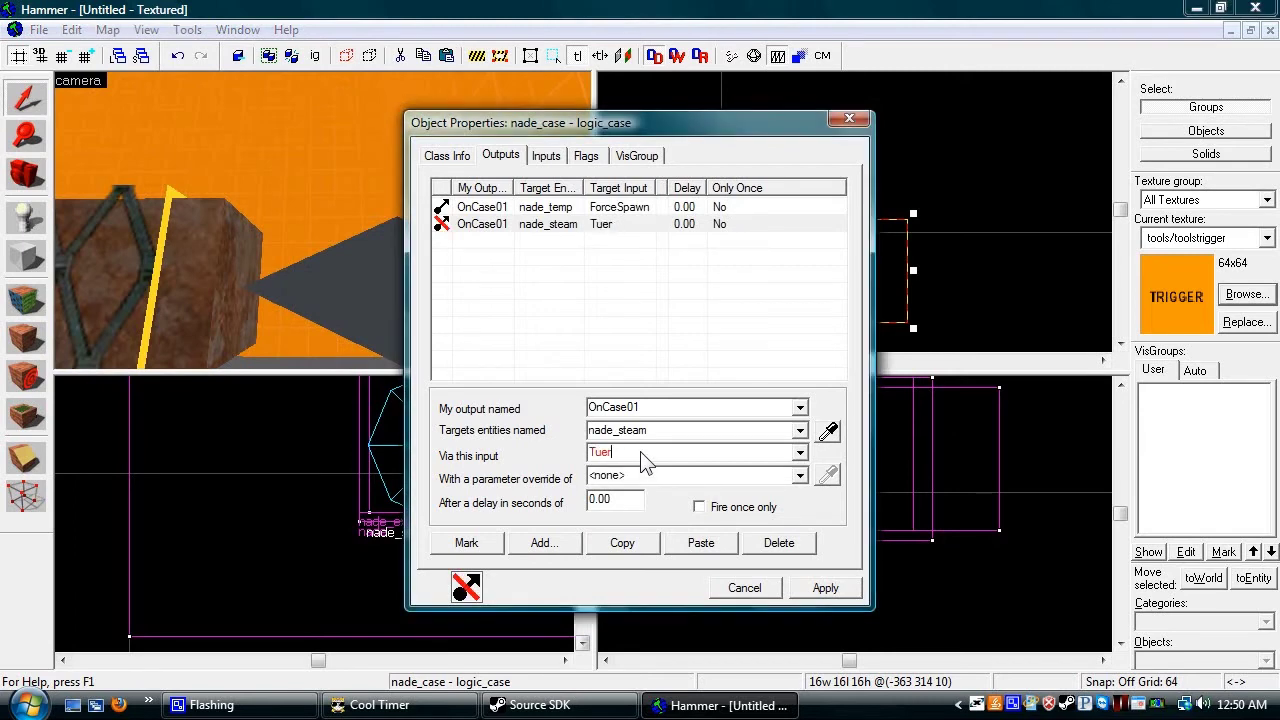
pyautogui.write('r')
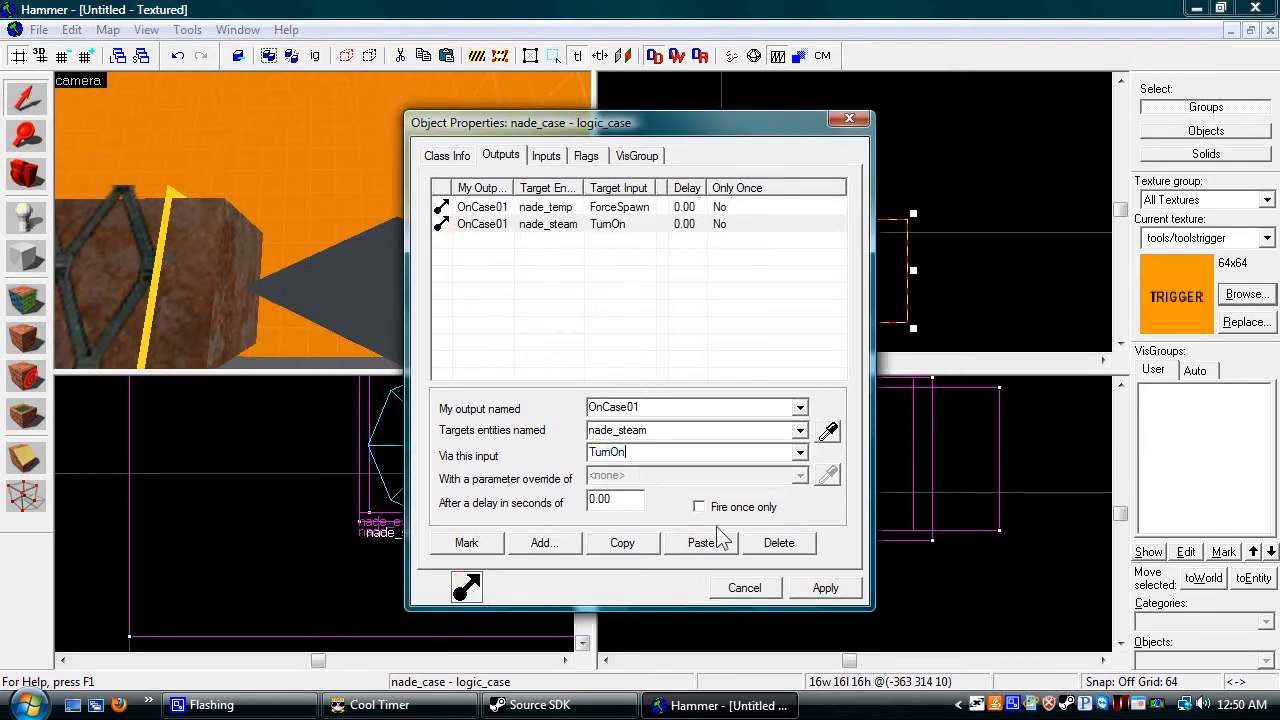
pyautogui.click(812, 585)
pyautogui.press('Escape')
pyautogui.press('Escape')
pyautogui.press('s')
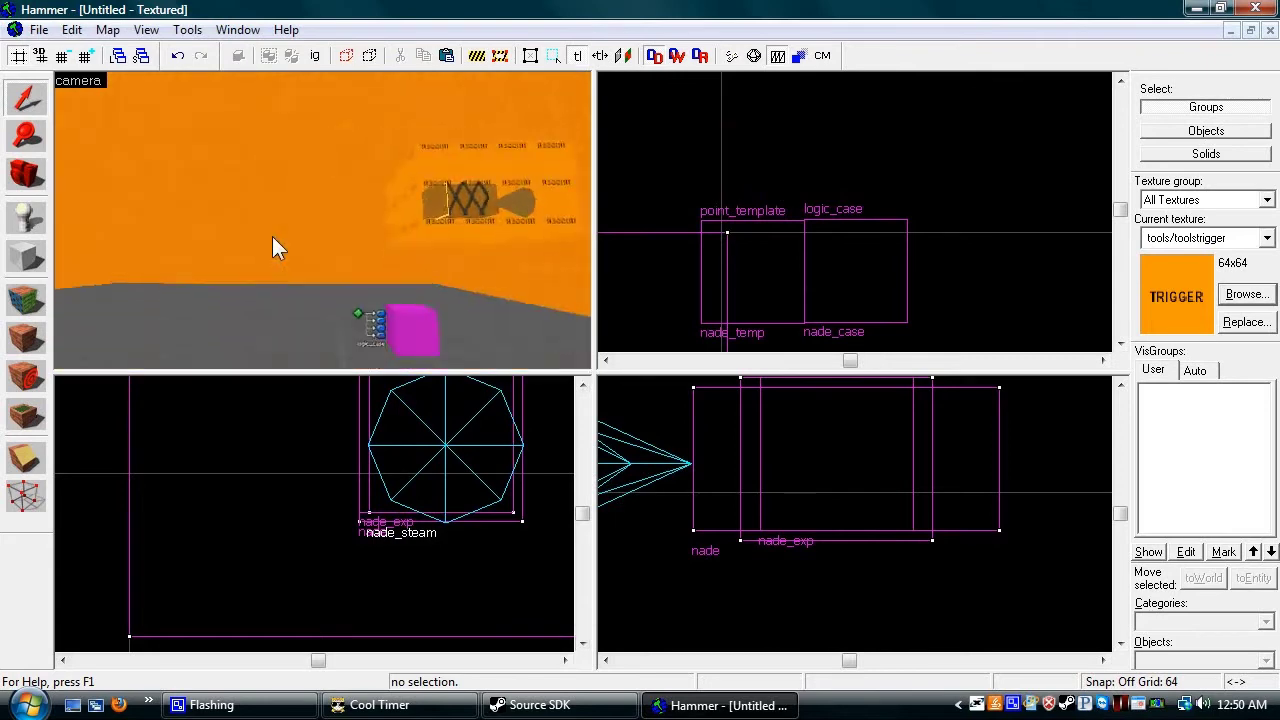
# Add an OnCase02 output to nade_case that targets nade_exp with the Explode input, and apply it.
pyautogui.doubleClick(337, 233)
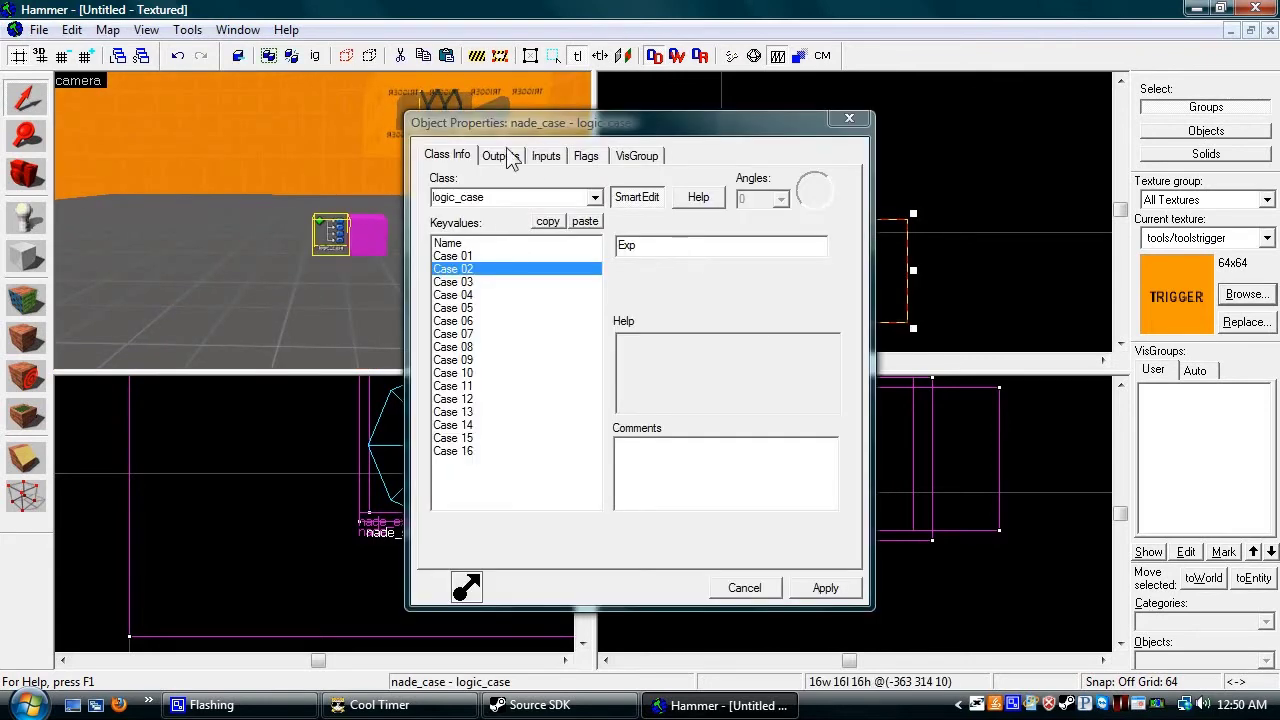
pyautogui.click(506, 155)
pyautogui.click(543, 542)
pyautogui.click(800, 407)
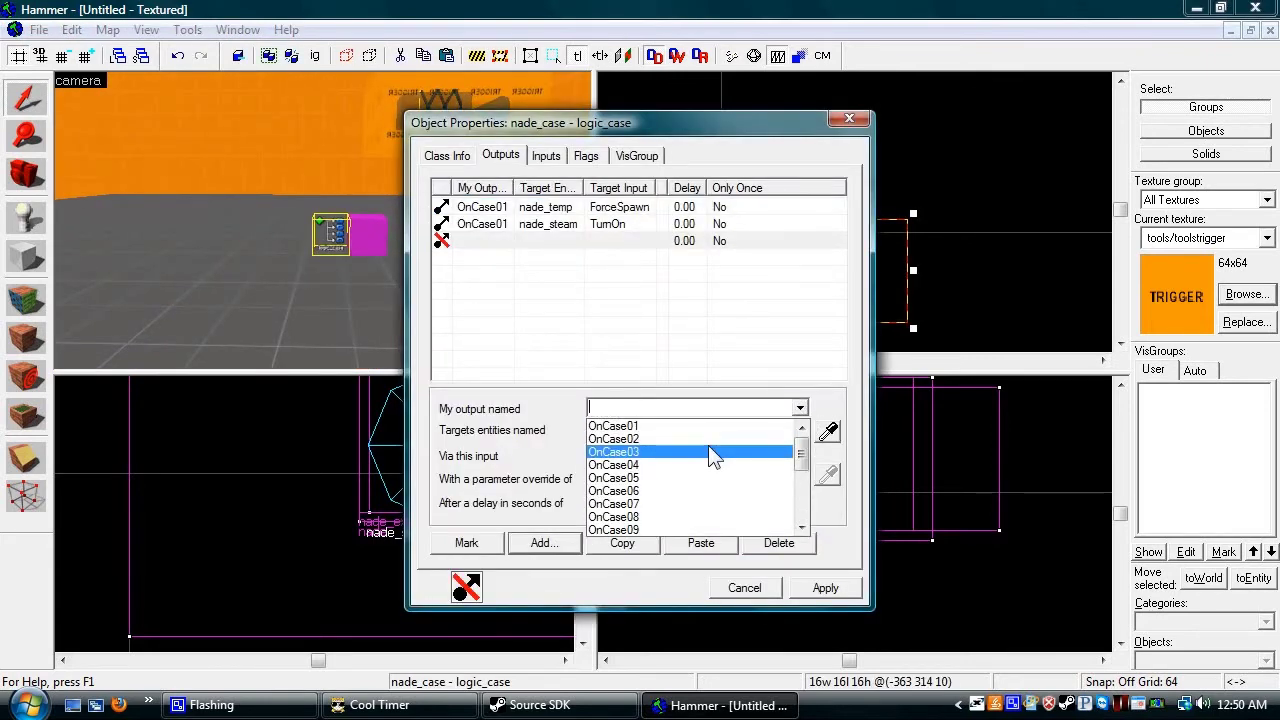
pyautogui.click(708, 445)
pyautogui.click(827, 432)
pyautogui.scroll(8, 232, 242)
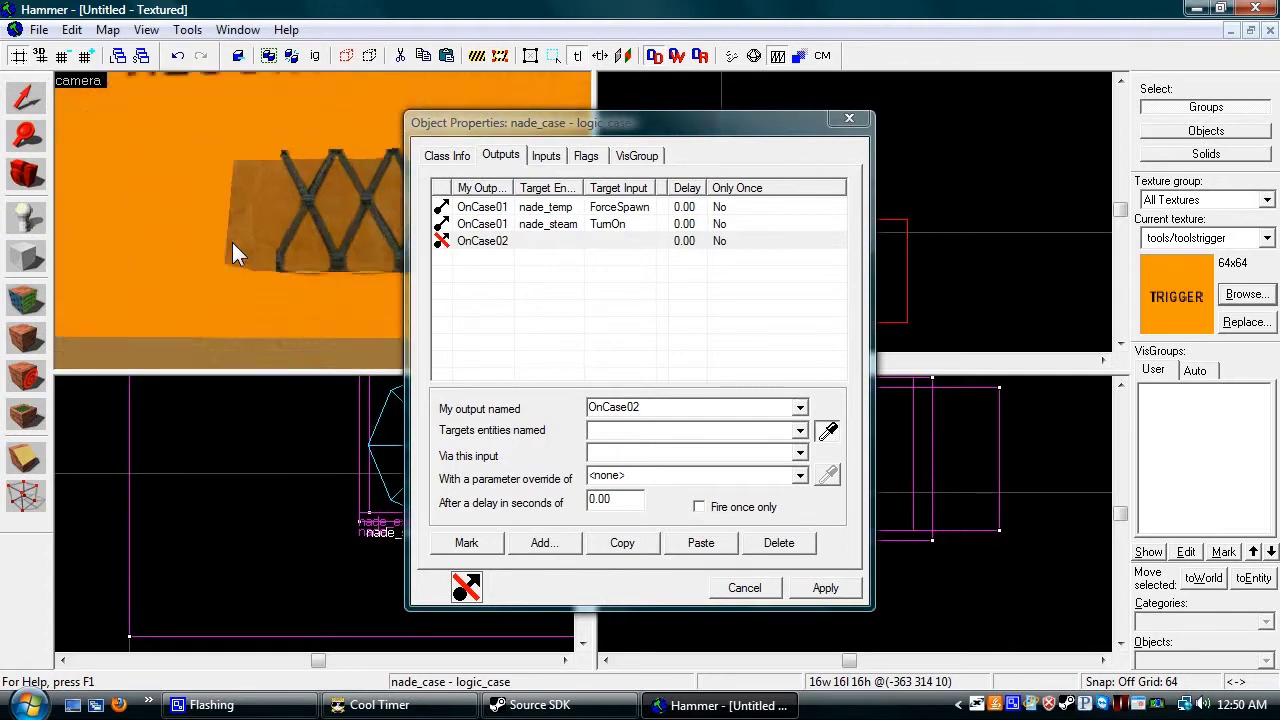
pyautogui.click(233, 242)
pyautogui.click(654, 452)
pyautogui.write('Explode')
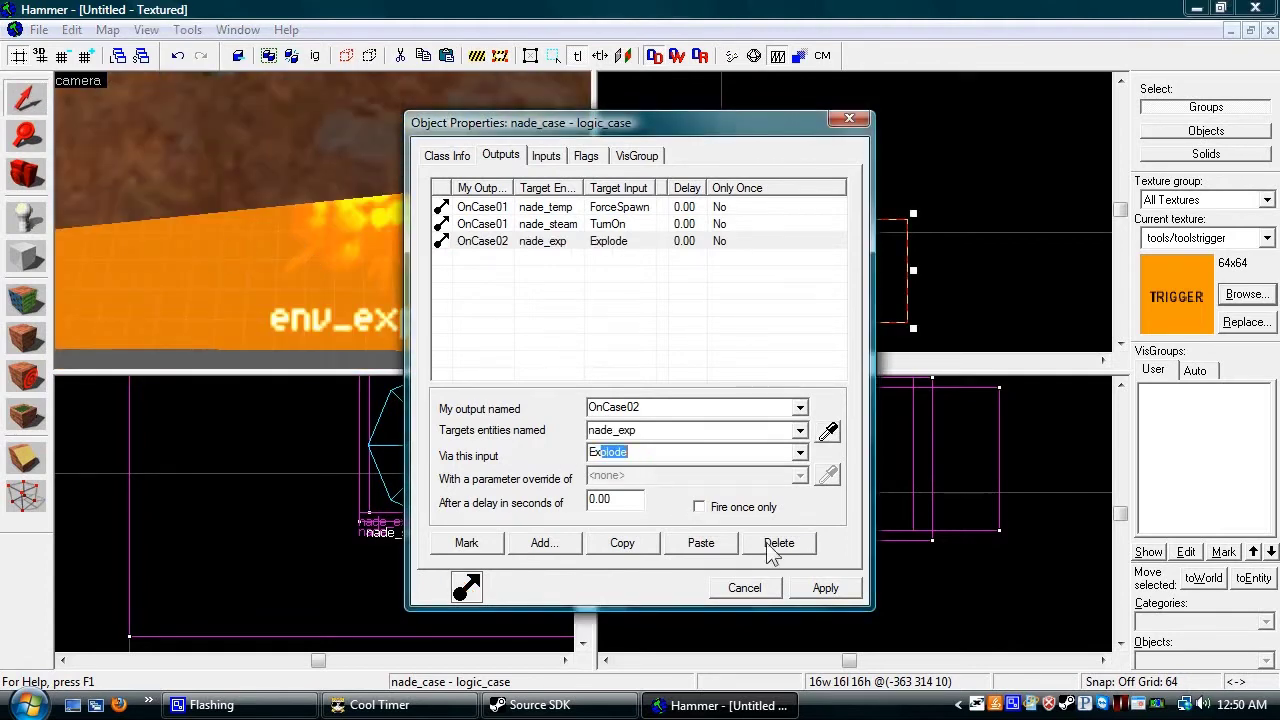
pyautogui.click(818, 590)
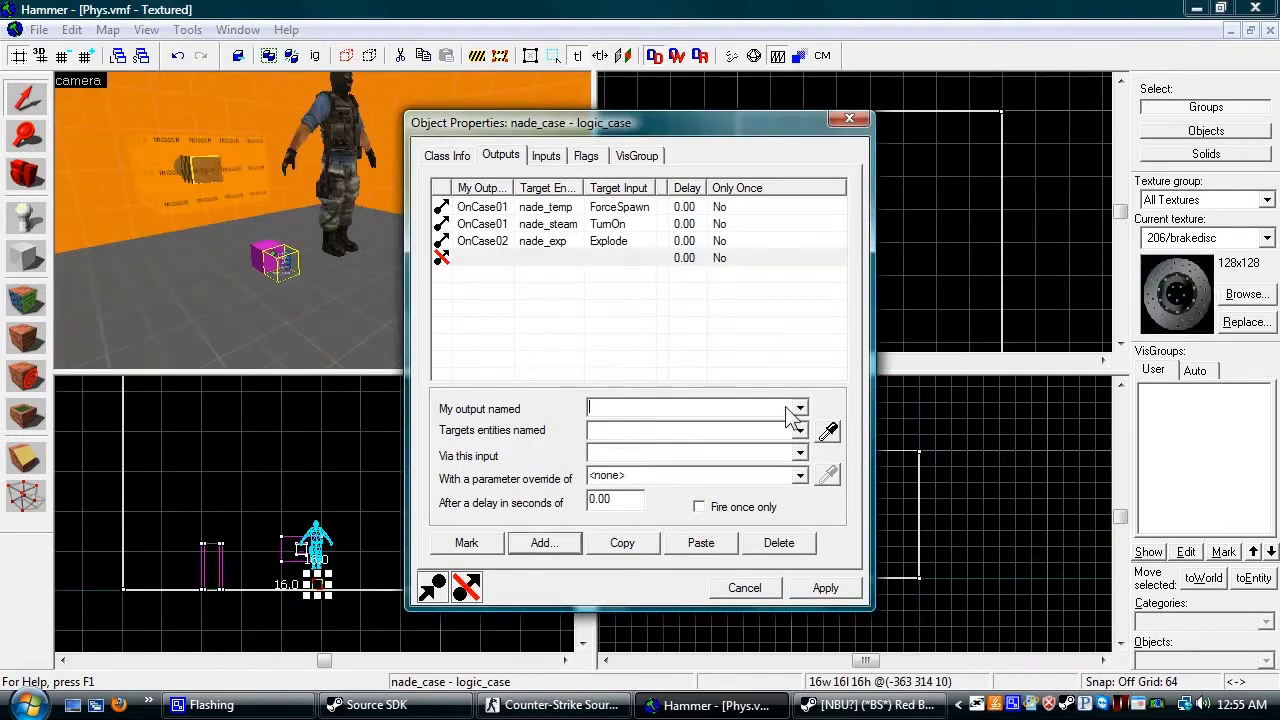
# Add a second OnCase02 output to nade_case and pick the nade physbox as its target in the 3D view.
pyautogui.click(800, 407)
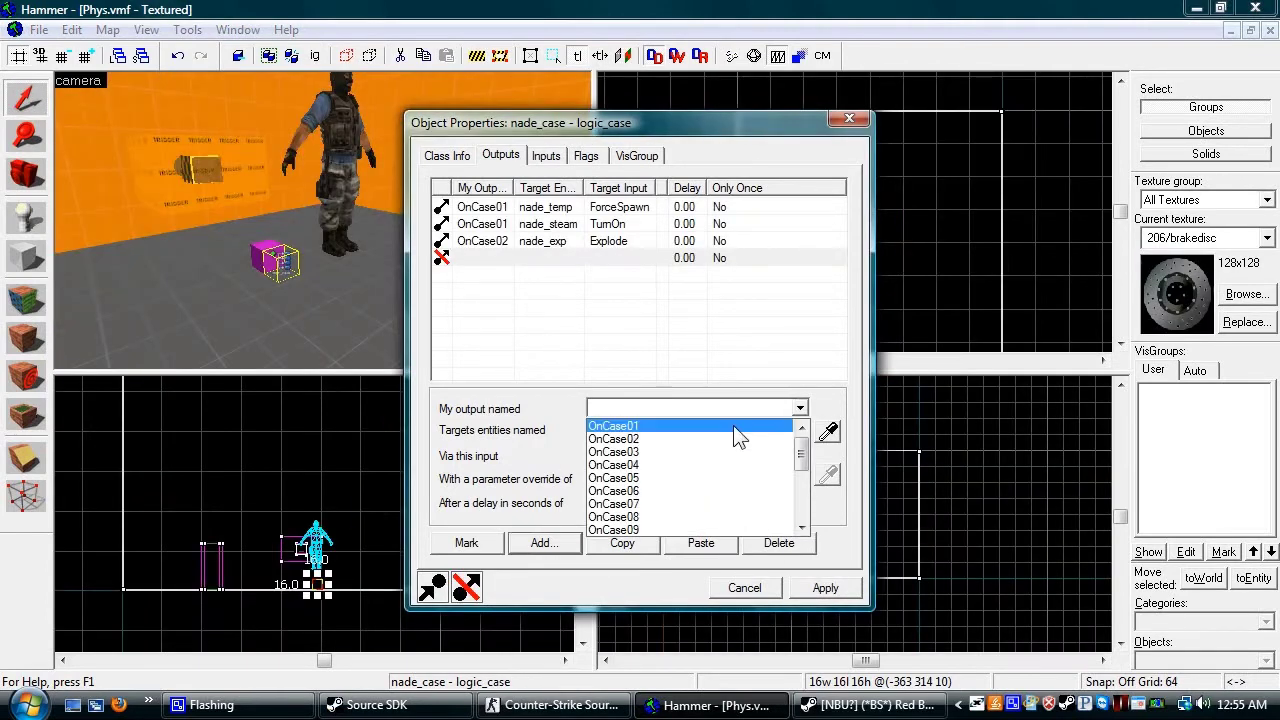
pyautogui.click(712, 442)
pyautogui.click(828, 430)
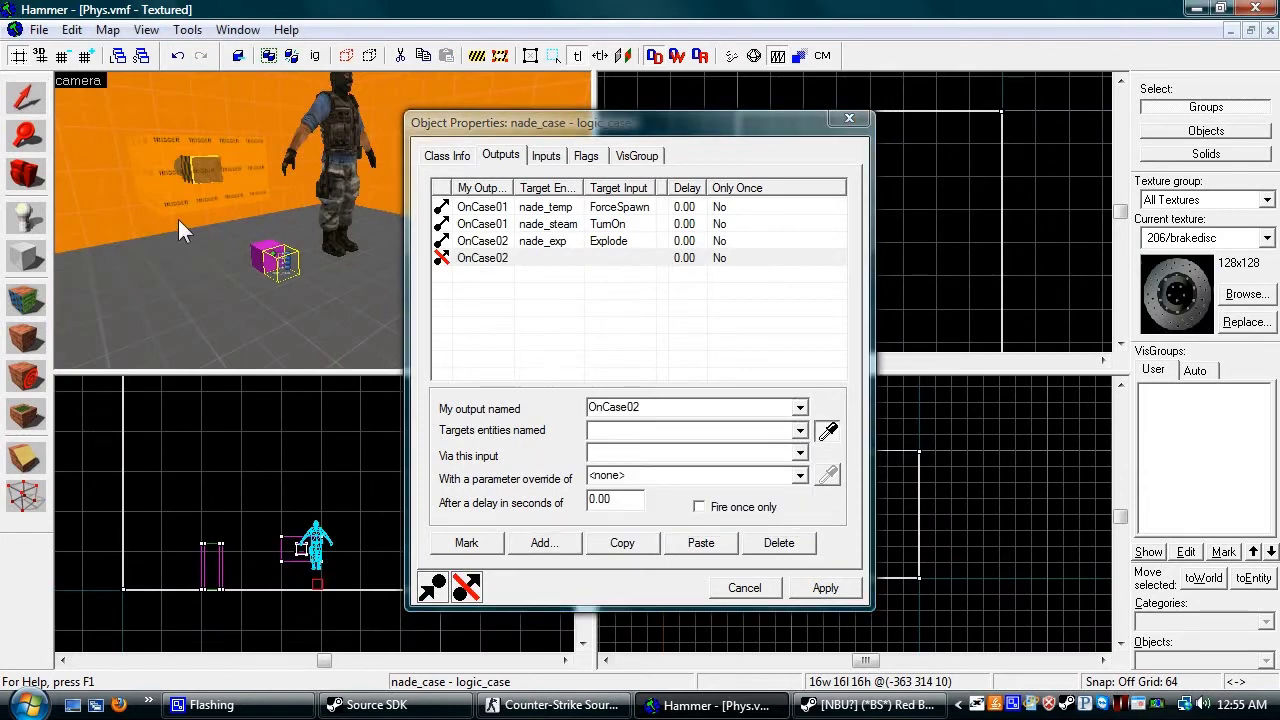
pyautogui.press('z')
pyautogui.press('w')
pyautogui.press('z')
pyautogui.click(272, 266)
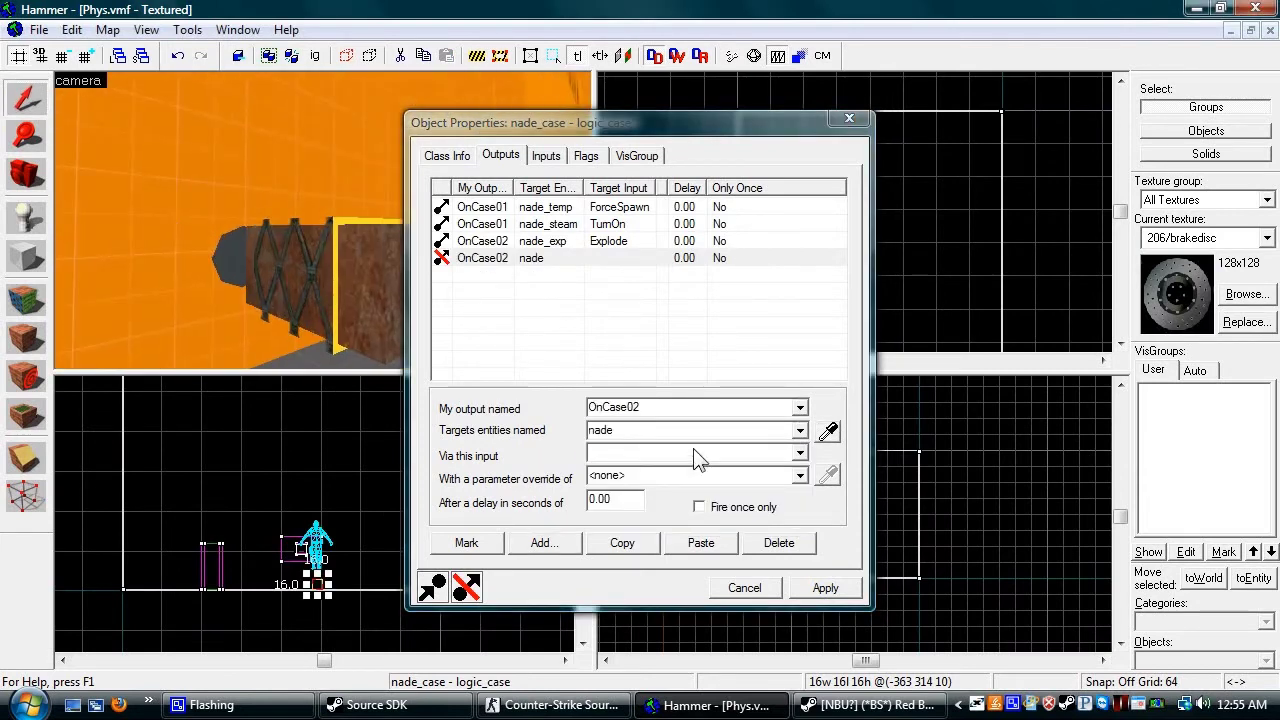
# Set the nade output's input to Break with a 0.02 second delay, apply it, and close the properties.
pyautogui.click(624, 456)
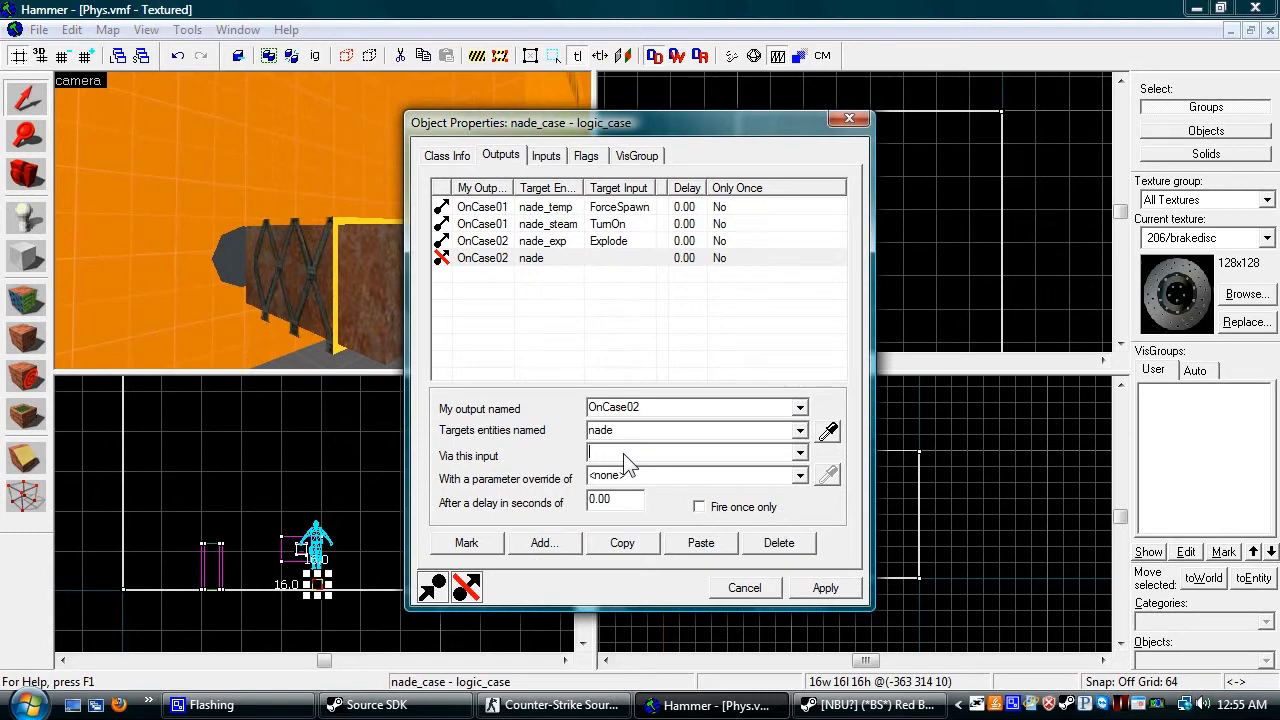
pyautogui.write('Break')
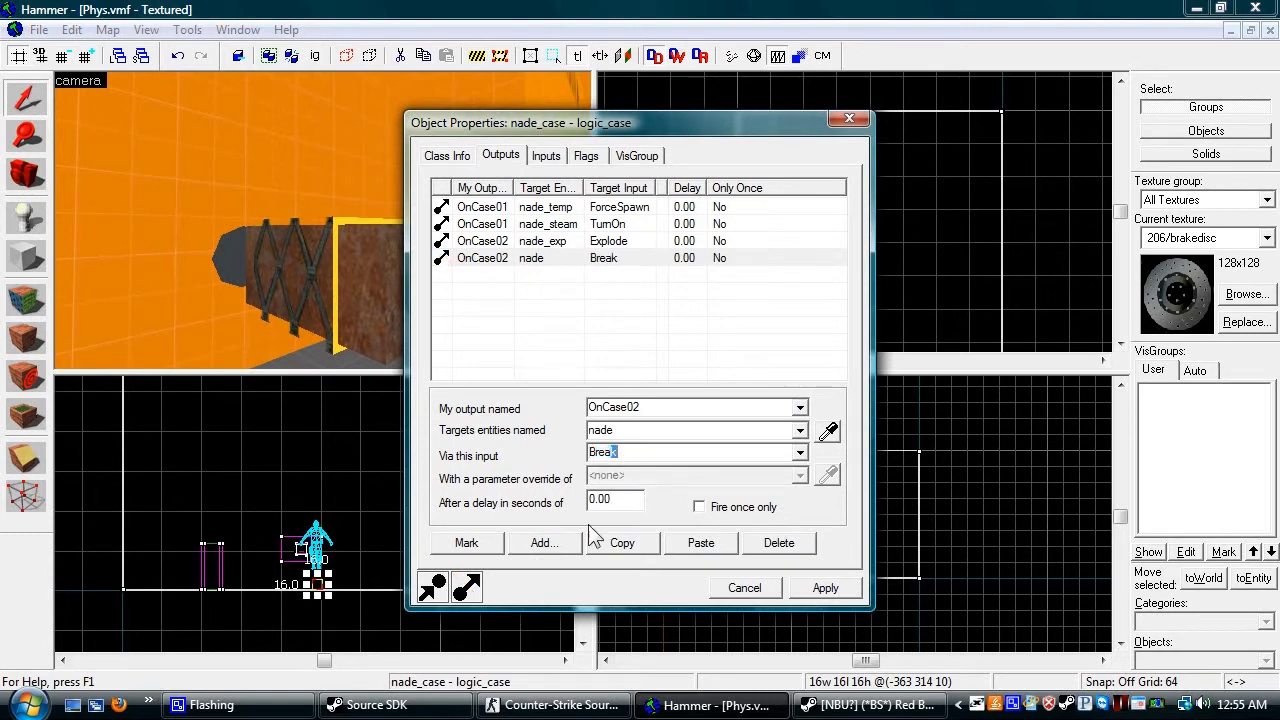
pyautogui.press('Tab')
pyautogui.click(810, 590)
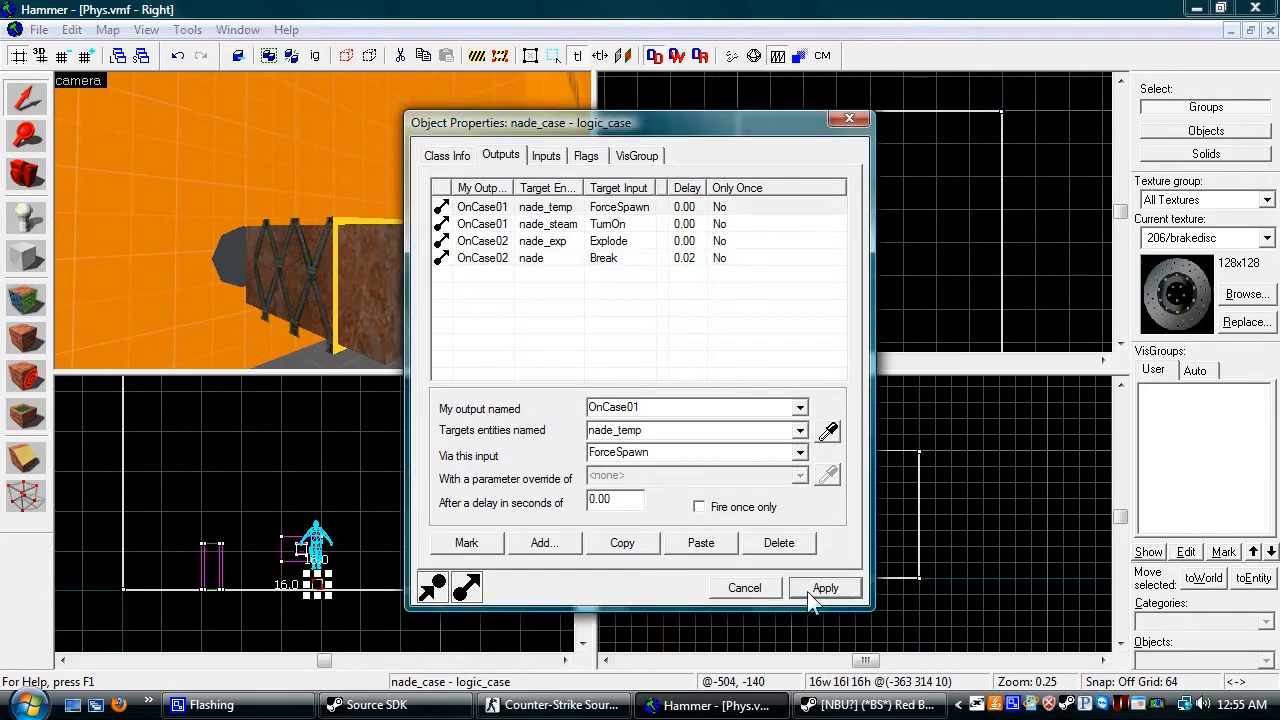
pyautogui.click(750, 590)
pyautogui.press('Escape')
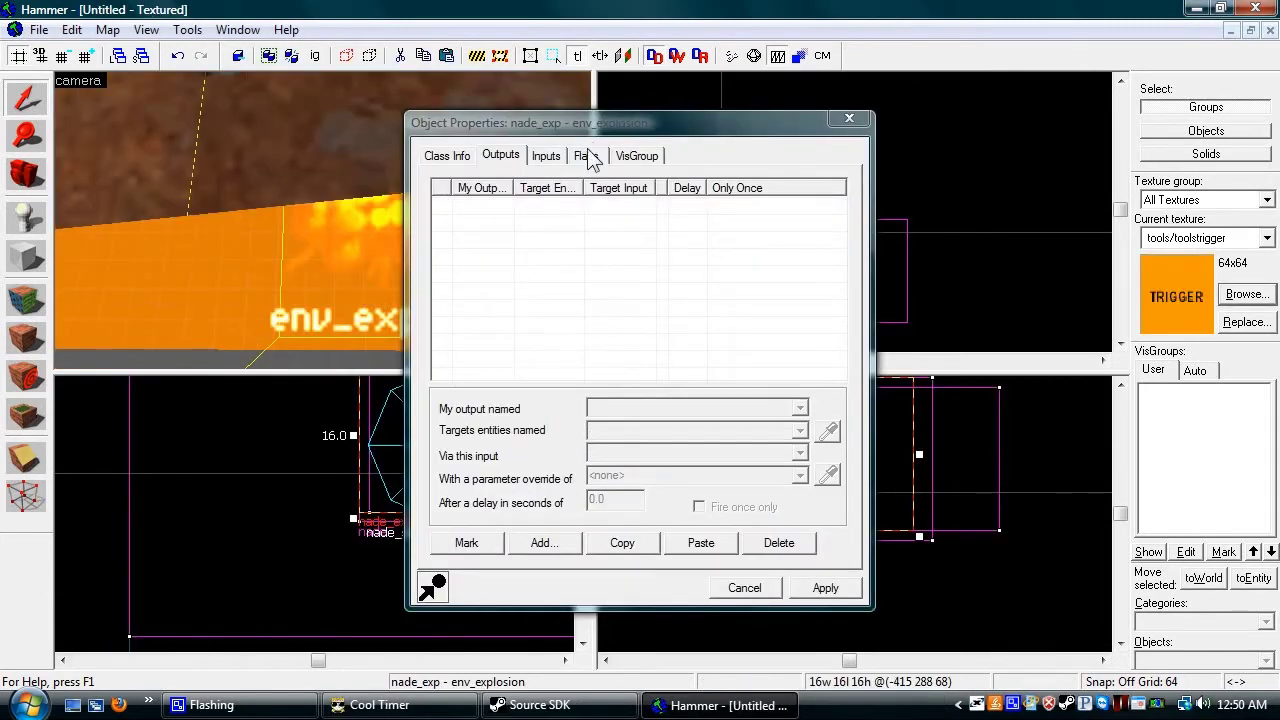
# Enable the Repeatable flag and clear the No Damage flag on nade_exp, and apply the changes.
pyautogui.click(590, 157)
pyautogui.click(441, 203)
pyautogui.click(441, 187)
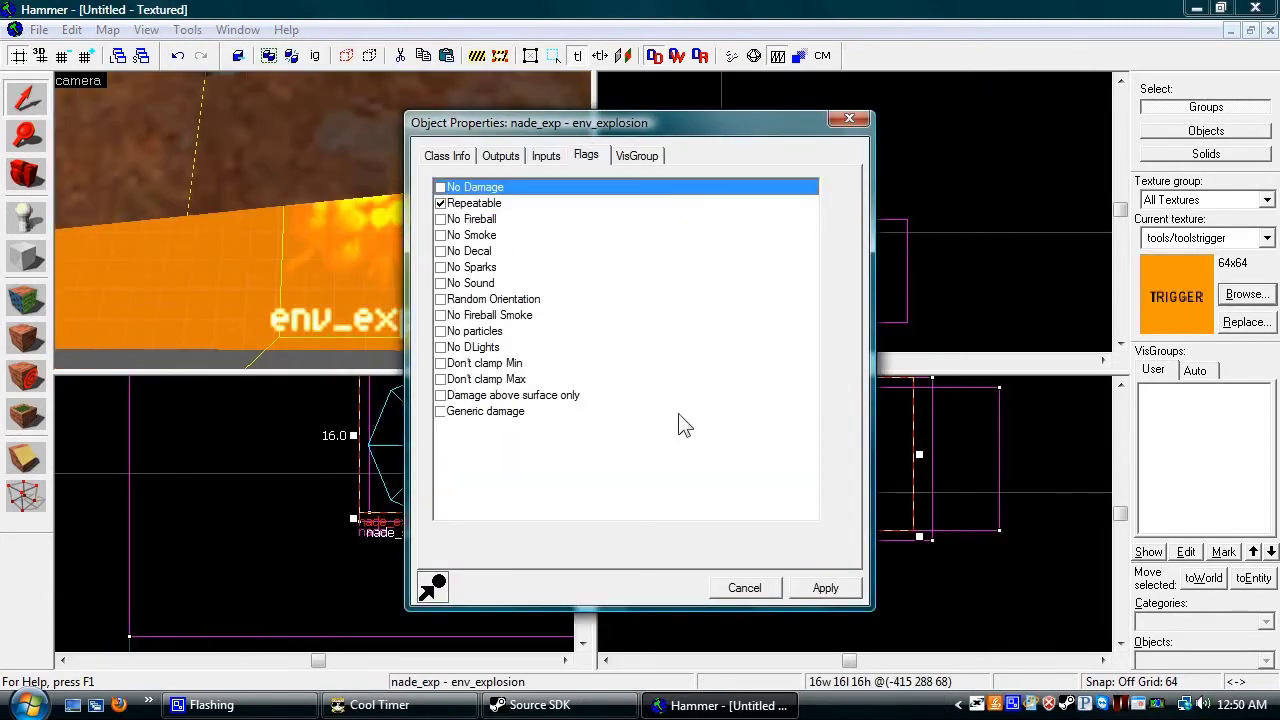
pyautogui.click(820, 594)
pyautogui.click(806, 602)
pyautogui.hotkey('ctrl', 's')
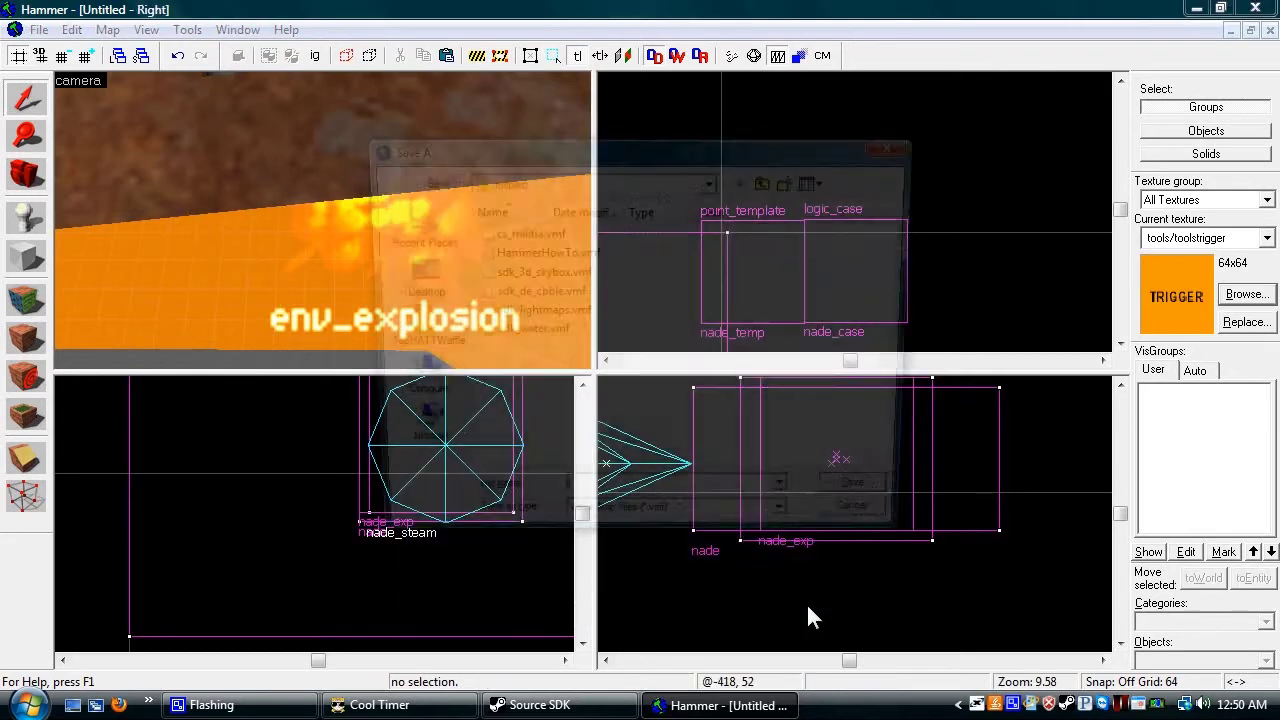
pyautogui.click(873, 527)
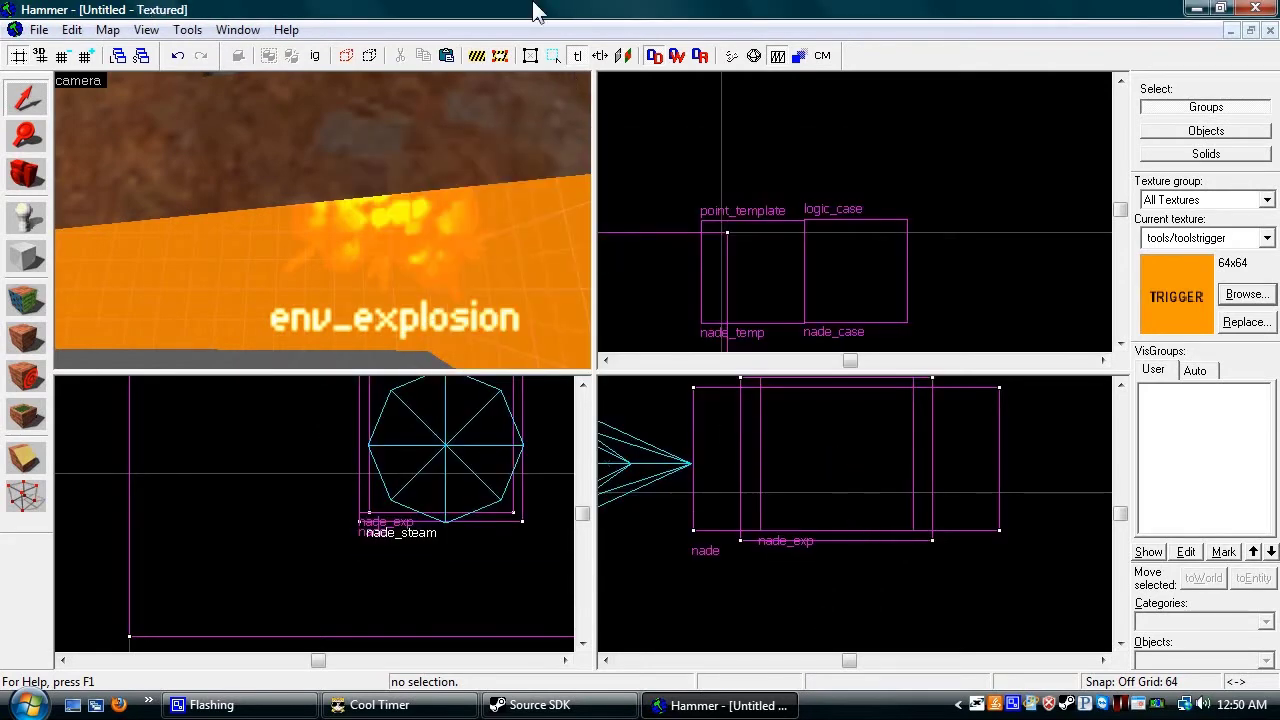
# Make the orange dev_measuregeneric01 texture the current texture.
pyautogui.press('z')
pyautogui.press('s')
pyautogui.press('w')
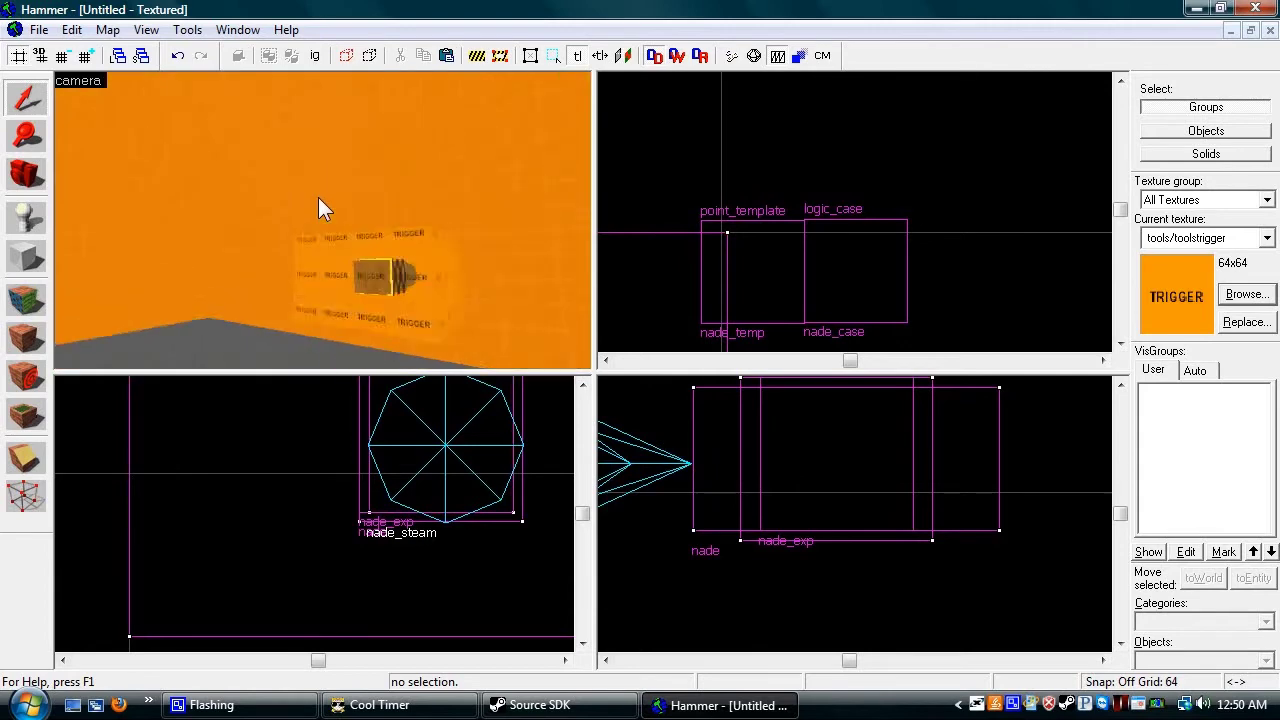
pyautogui.press('s')
pyautogui.press('z')
pyautogui.click(1206, 246)
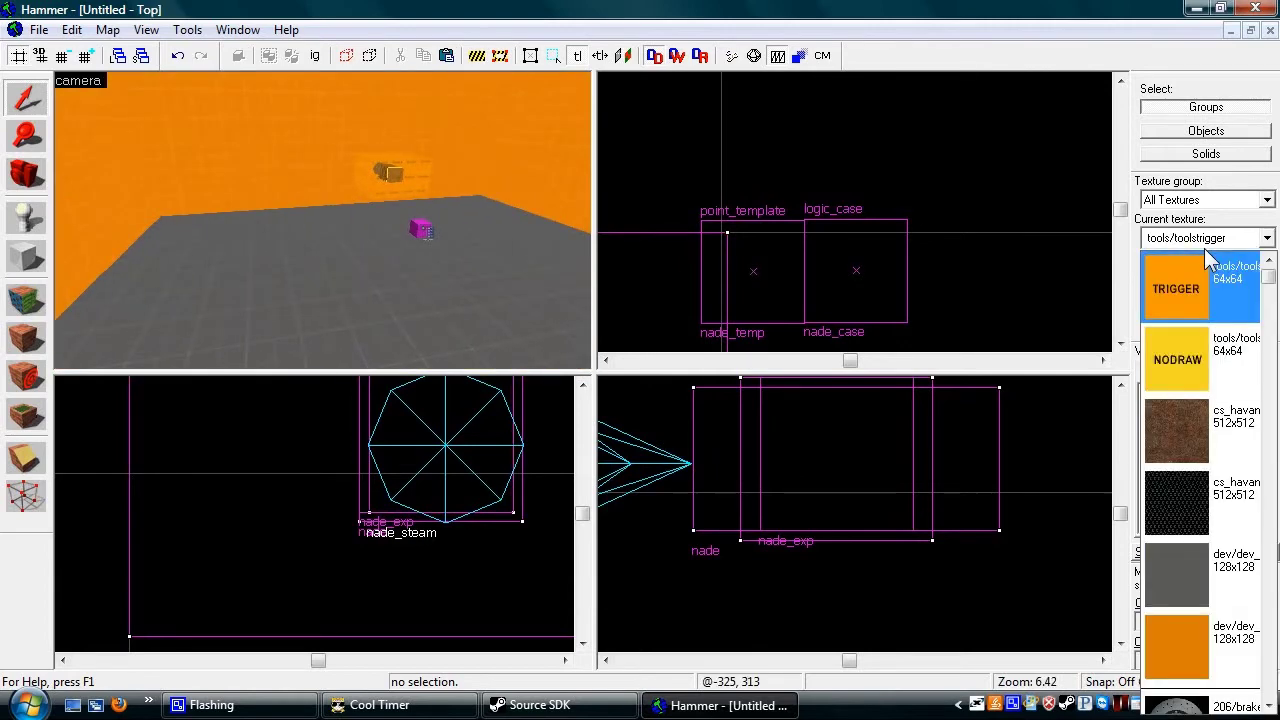
pyautogui.click(1220, 571)
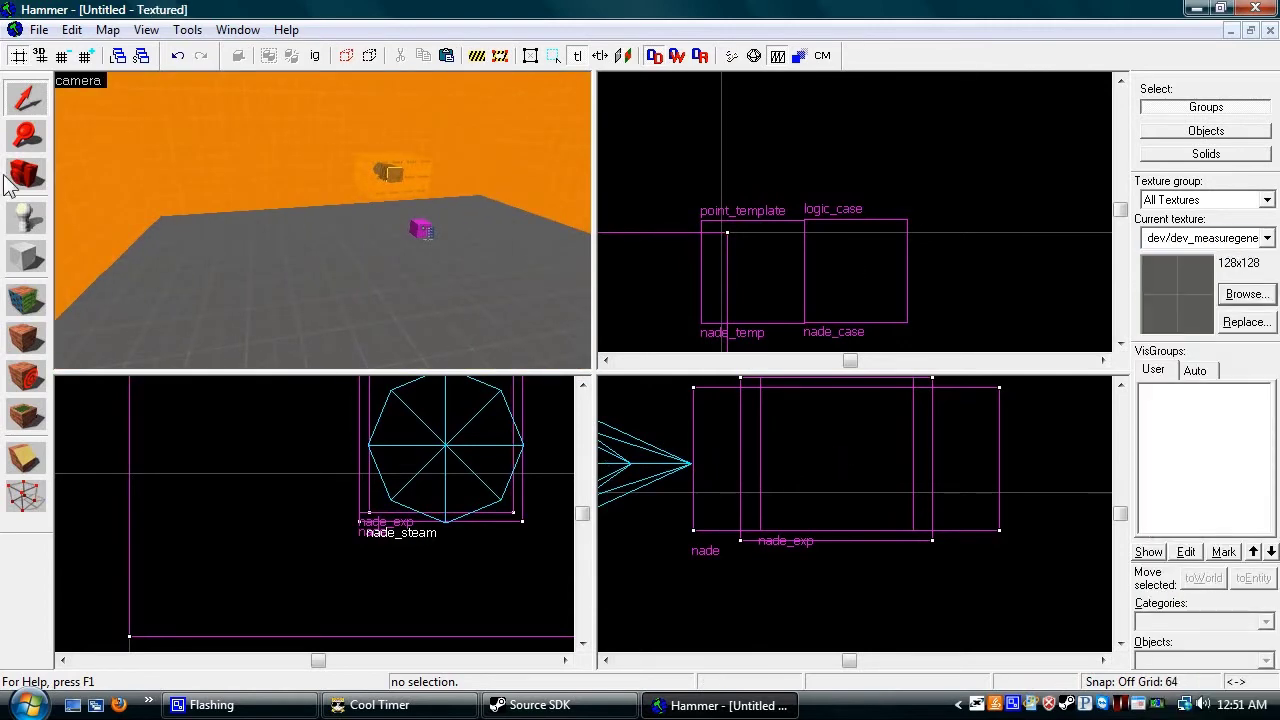
pyautogui.click(1206, 238)
pyautogui.click(1205, 665)
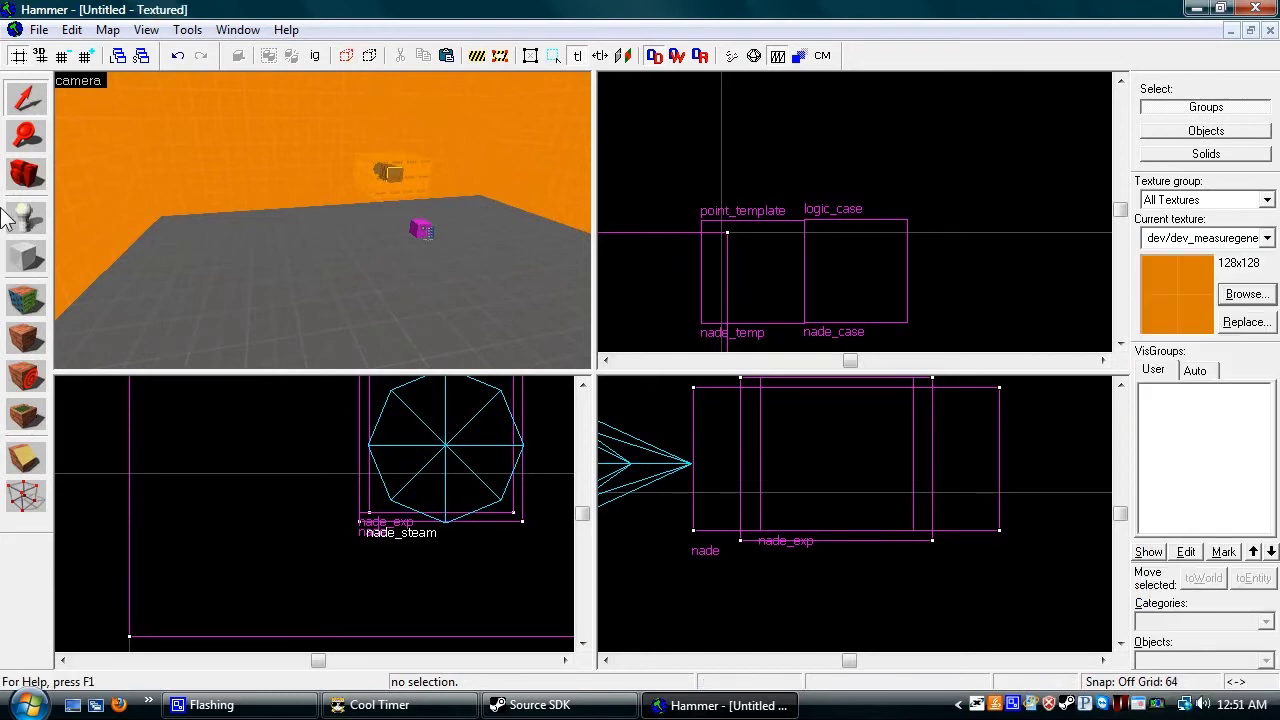
# Create a block 38 by 33 units and 74 units tall reaching down to the floor, and tie it to a func_detail.
pyautogui.click(26, 257)
pyautogui.scroll(-10, 806, 250)
pyautogui.scroll(8, 774, 296)
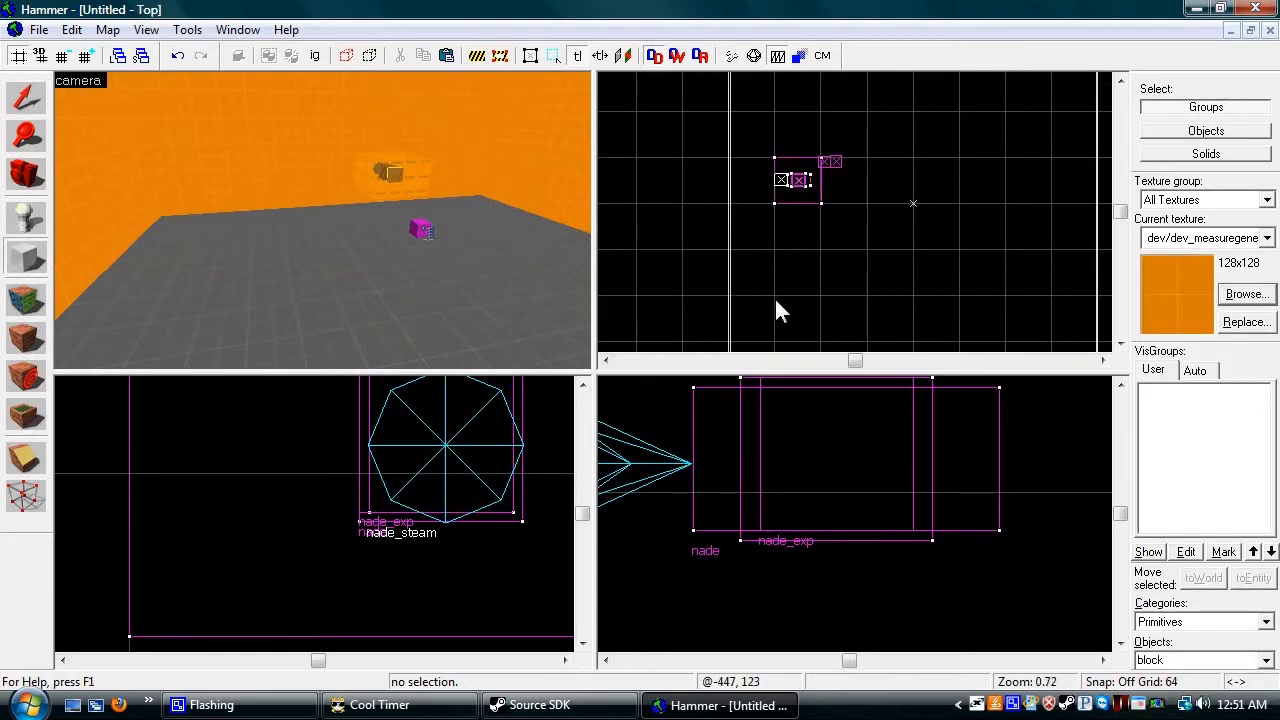
pyautogui.moveTo(778, 302); pyautogui.dragTo(845, 253)
pyautogui.scroll(3, 856, 240)
pyautogui.scroll(-3, 806, 473)
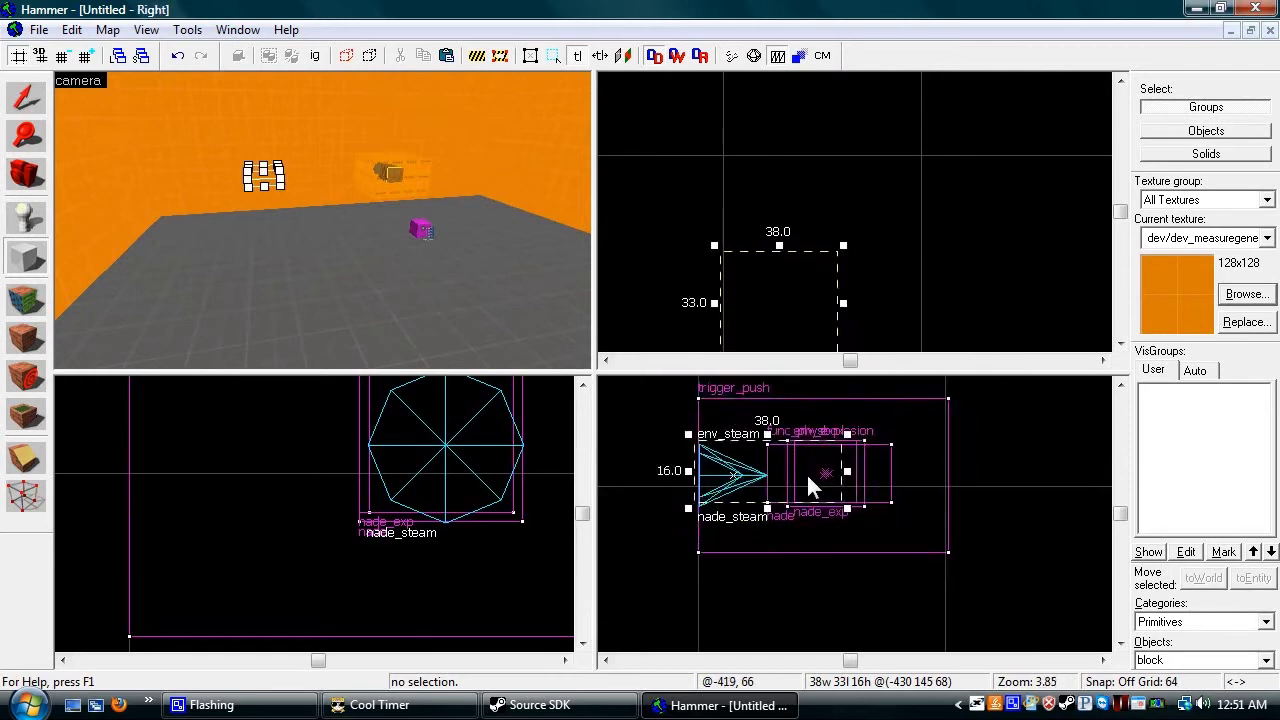
pyautogui.scroll(-1, 771, 595)
pyautogui.moveTo(777, 518); pyautogui.dragTo(775, 586)
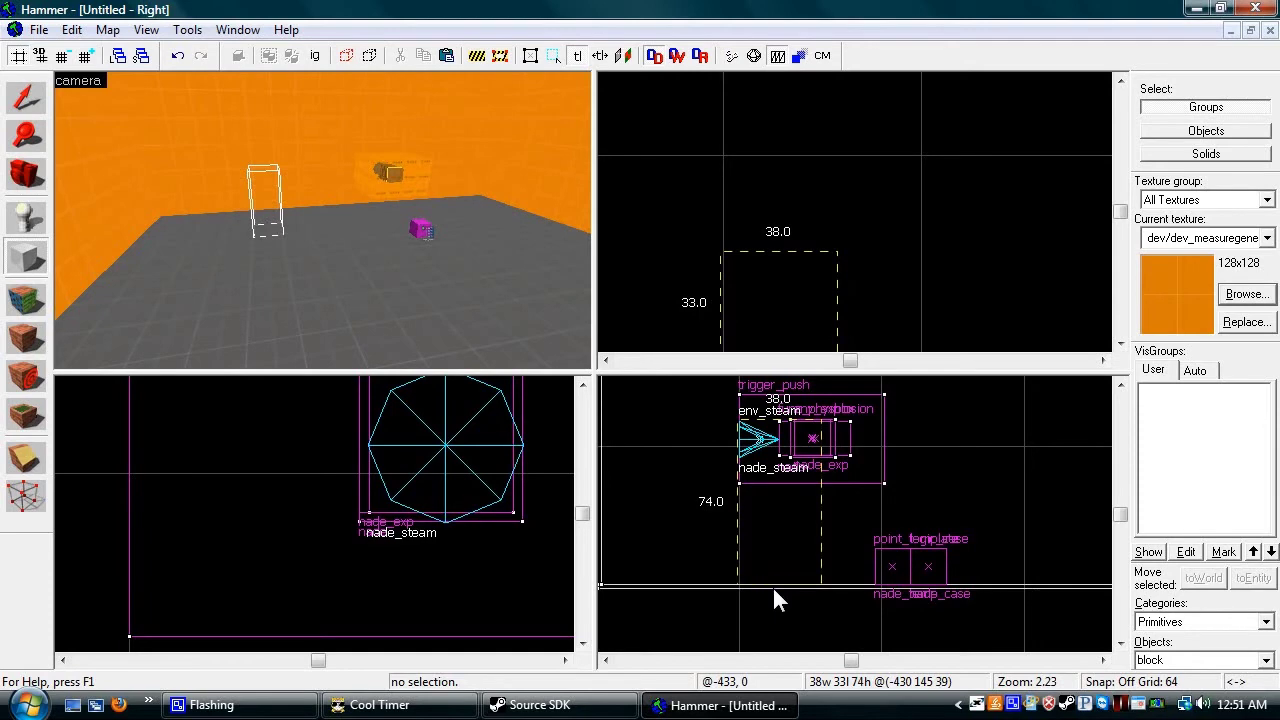
pyautogui.press('Return')
pyautogui.scroll(3, 140, 179)
pyautogui.hotkey('ctrl', 't')
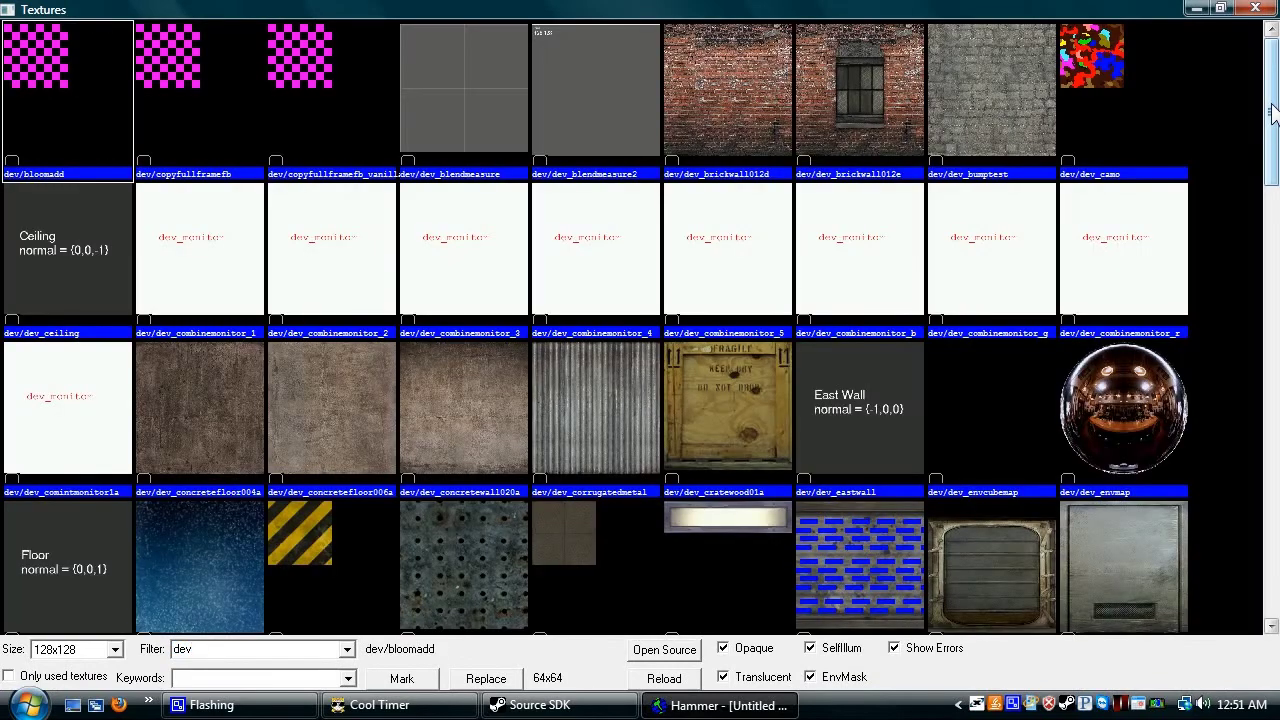
# Create a 2 by 5 by 74 unit strip textured with dev_measuregeneric01b on the block's side, and copy it to the side's other edge.
pyautogui.moveTo(1275, 95); pyautogui.dragTo(1275, 215)
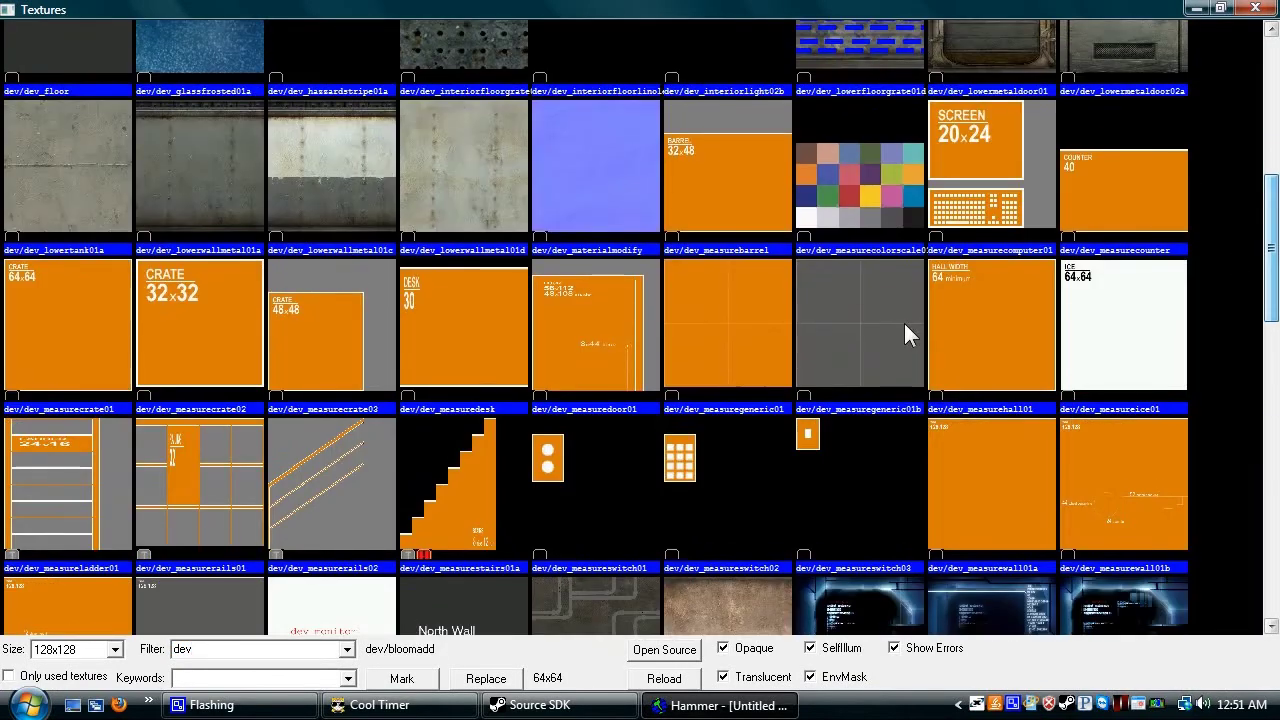
pyautogui.doubleClick(863, 317)
pyautogui.click(22, 257)
pyautogui.scroll(-9, 868, 193)
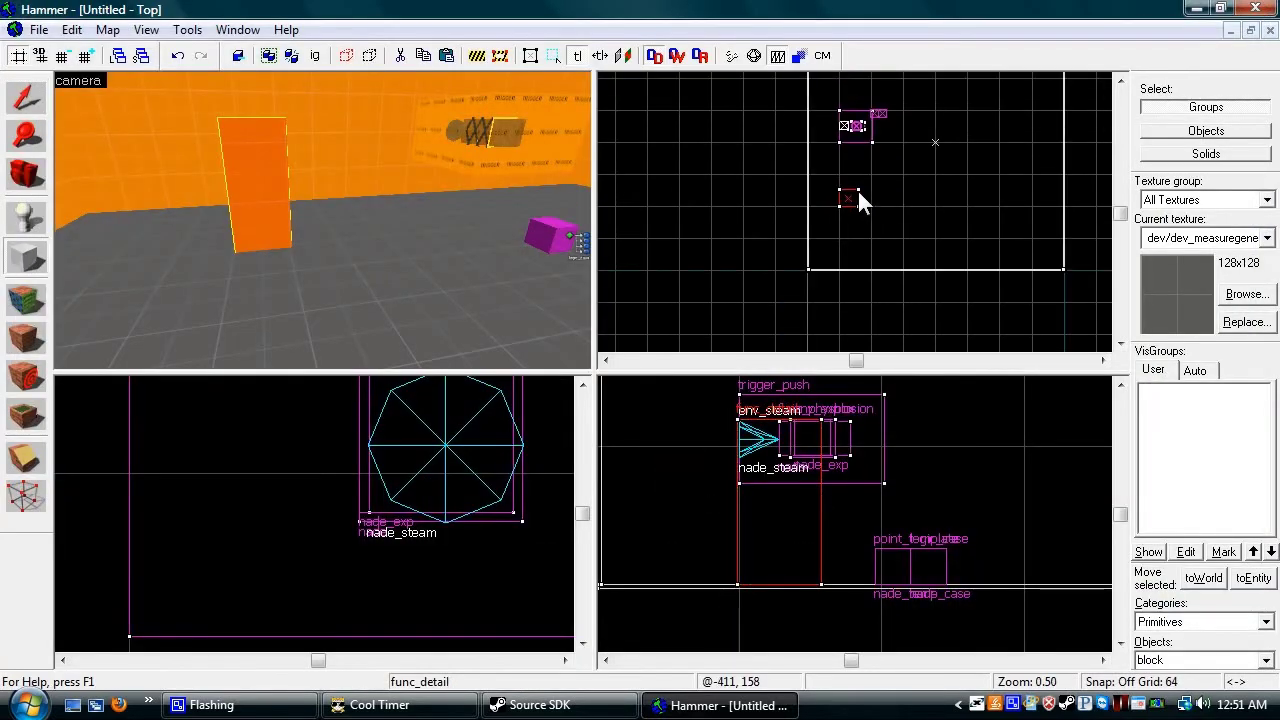
pyautogui.scroll(4, 858, 190)
pyautogui.scroll(10, 858, 188)
pyautogui.moveTo(852, 158); pyautogui.dragTo(870, 204)
pyautogui.press('Return')
pyautogui.click(20, 100)
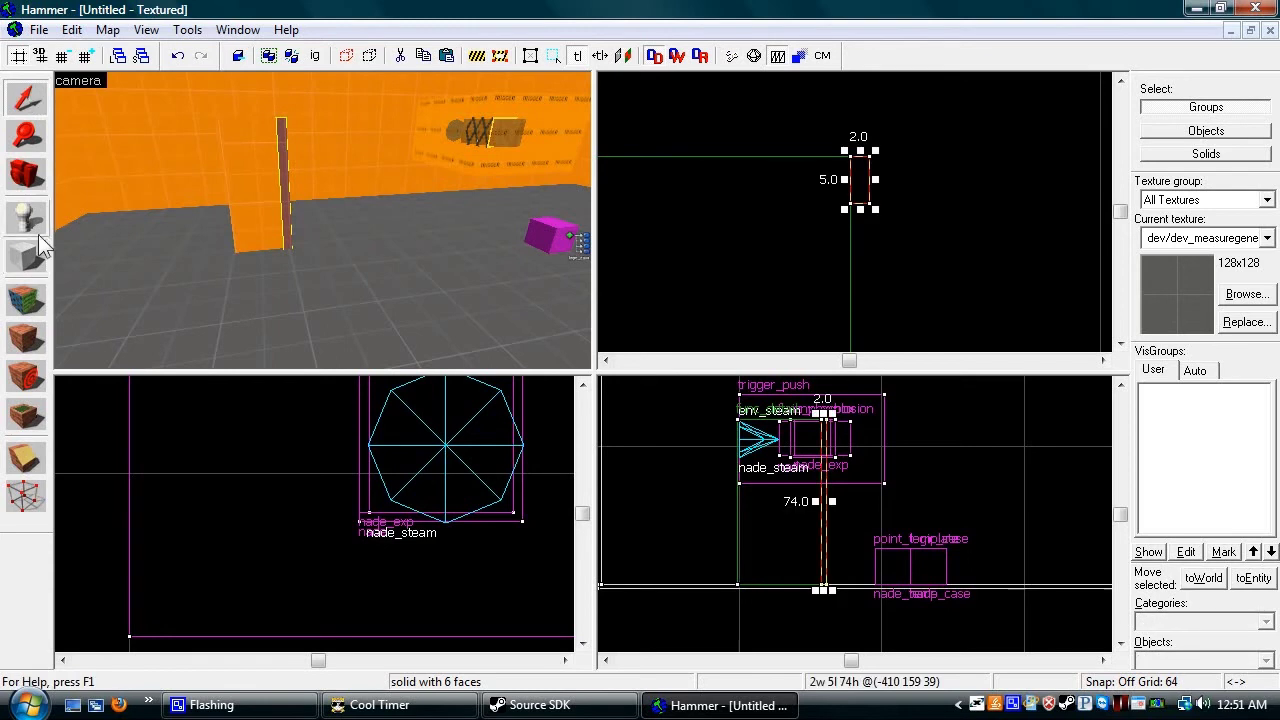
pyautogui.moveTo(863, 174); pyautogui.dragTo(866, 251)
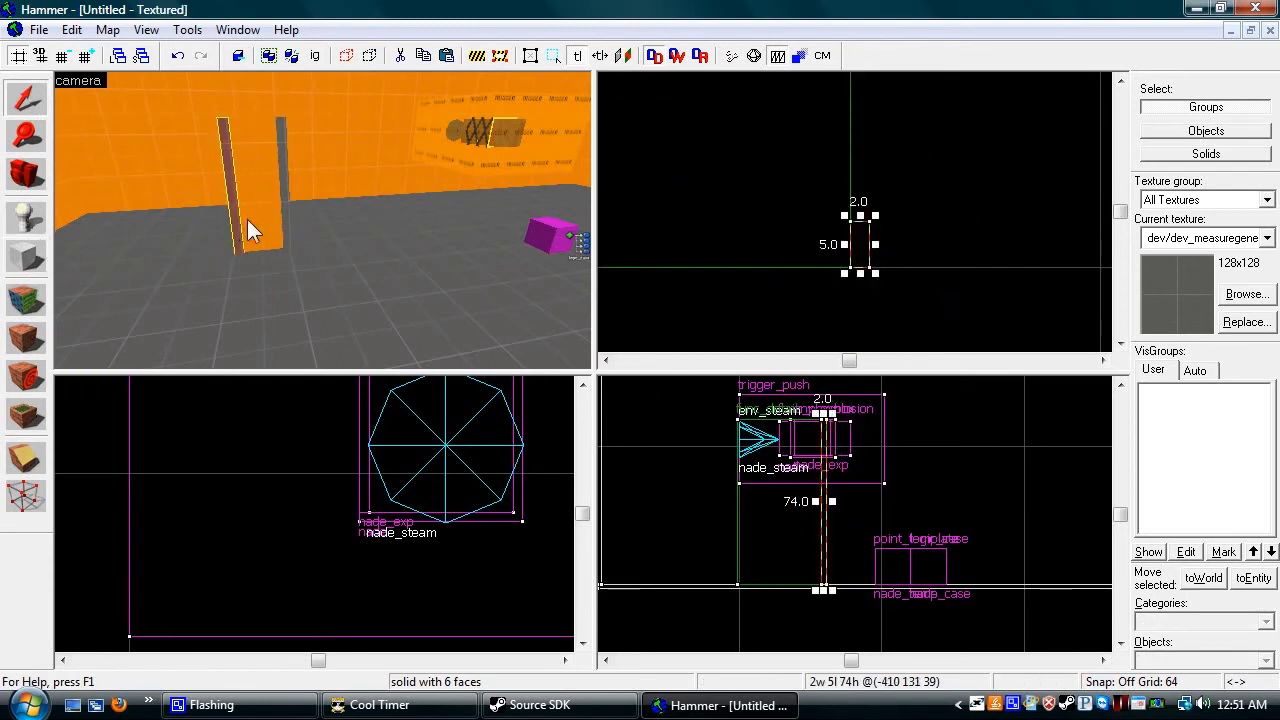
# Tie the copied strip to an entity, set its class to func_button, add a blank output, and apply the changes.
pyautogui.hotkey('ctrl', 't')
pyautogui.moveTo(550, 197); pyautogui.dragTo(465, 212)
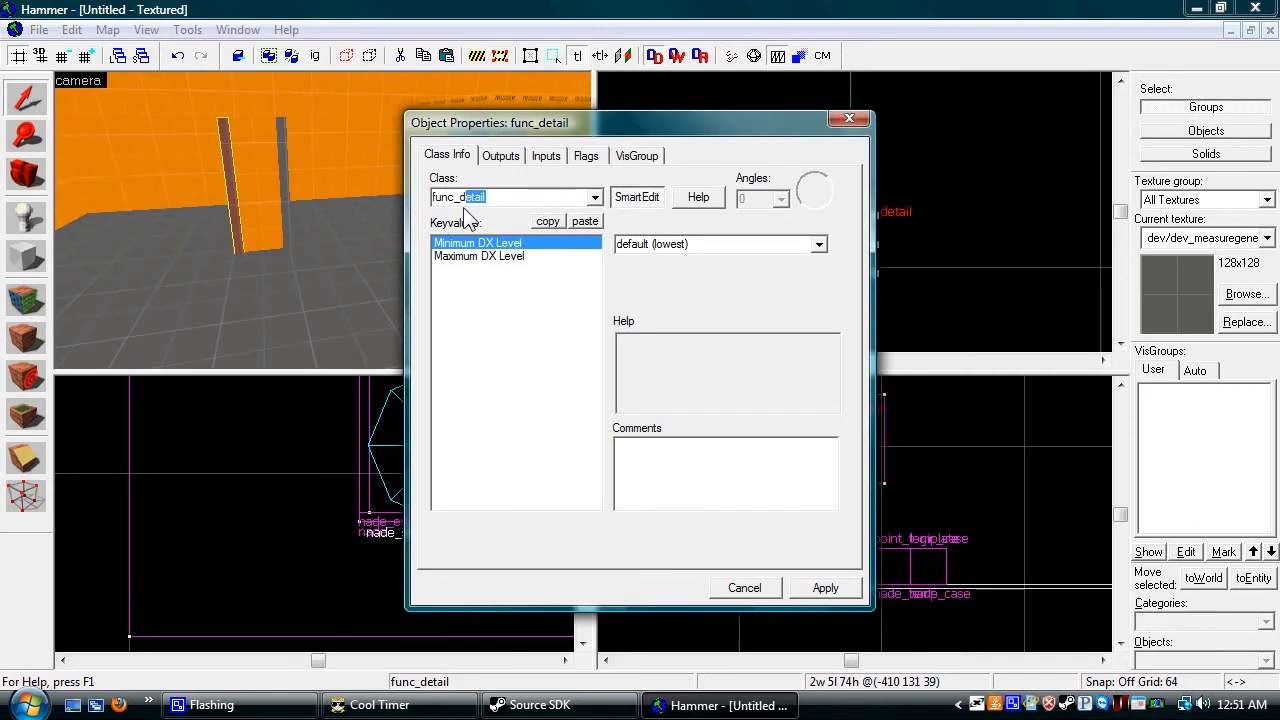
pyautogui.write('button')
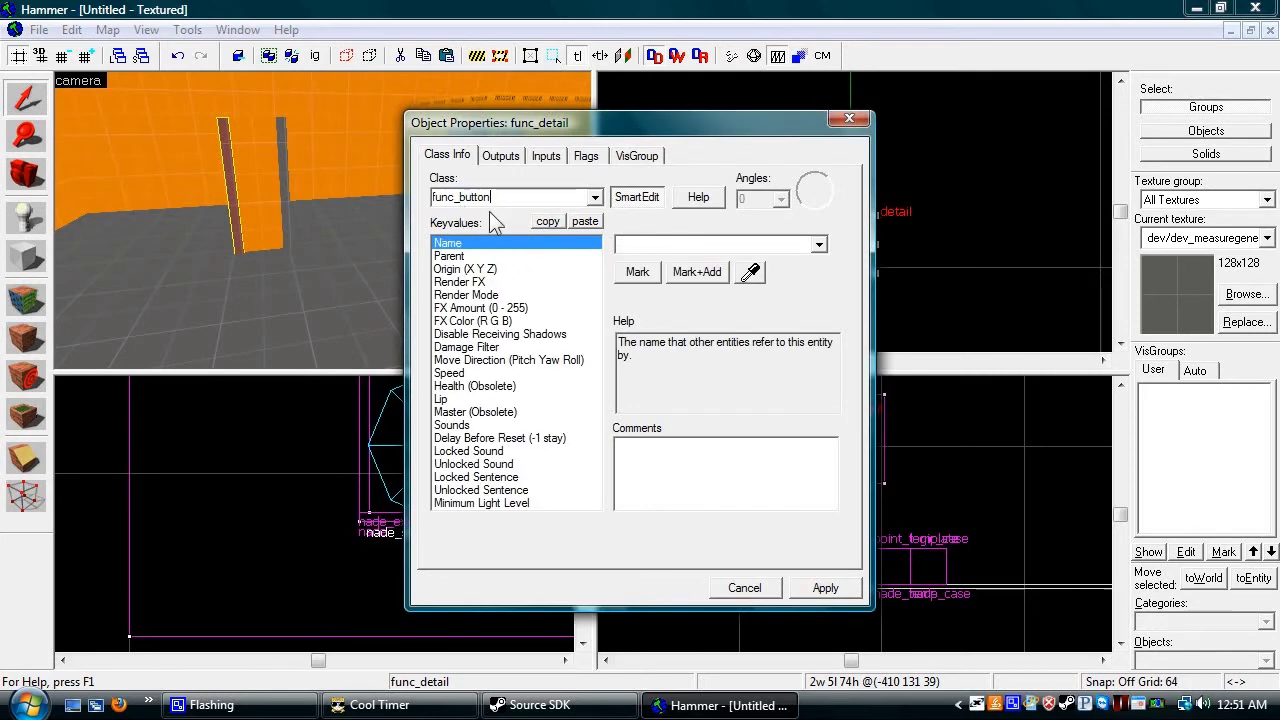
pyautogui.click(500, 155)
pyautogui.click(544, 542)
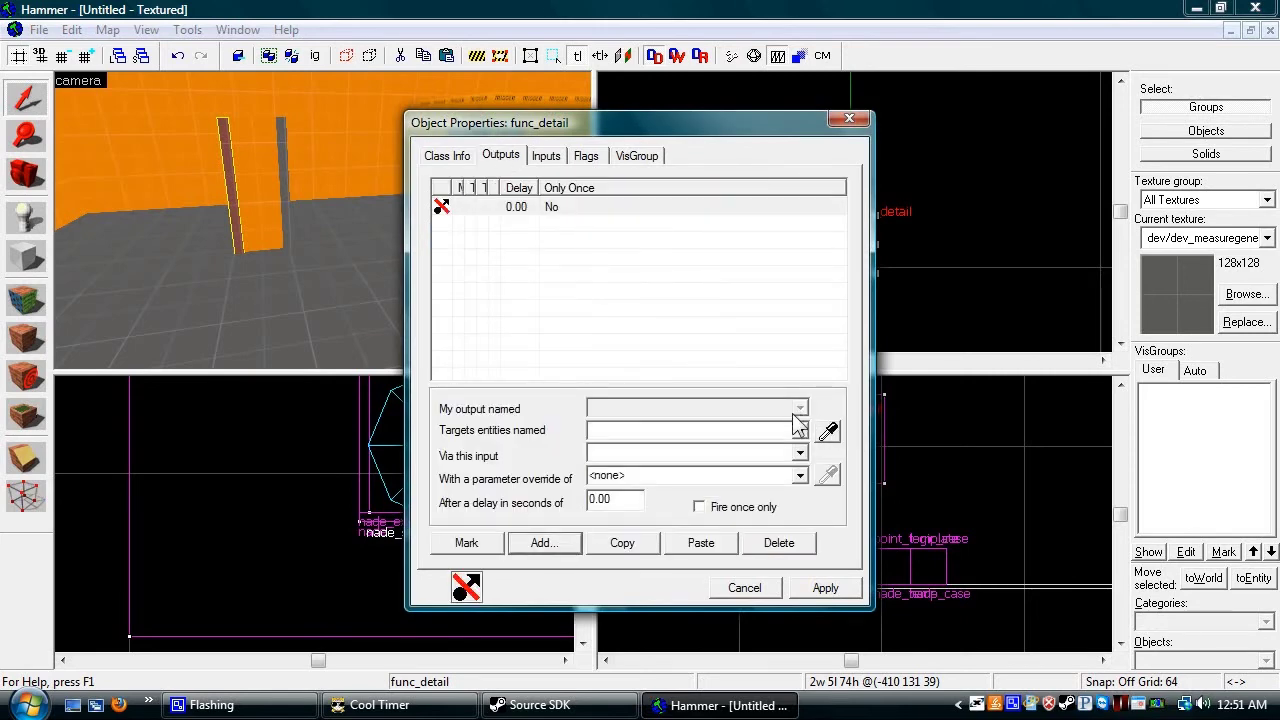
pyautogui.click(792, 580)
# Set the button's output to OnPressed, targeting nade_case with the InValue input and the parameter fire, and apply it.
pyautogui.click(800, 408)
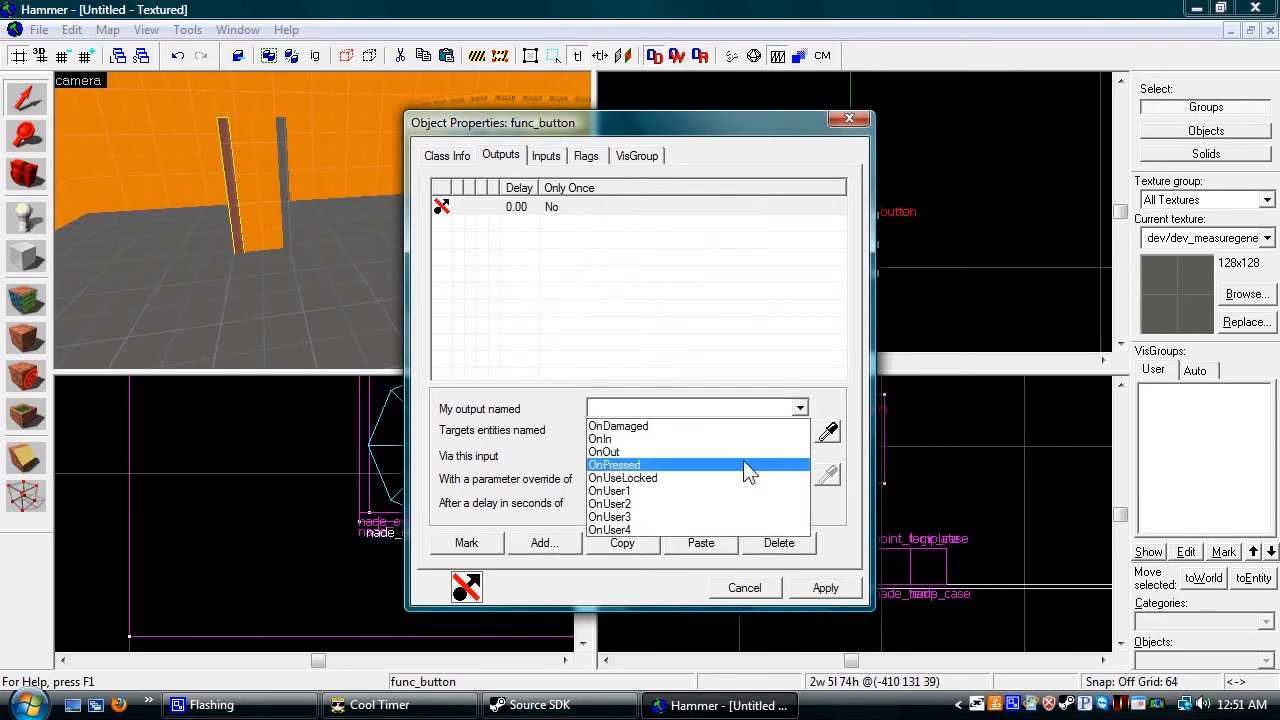
pyautogui.click(743, 460)
pyautogui.click(826, 438)
pyautogui.press('Right')
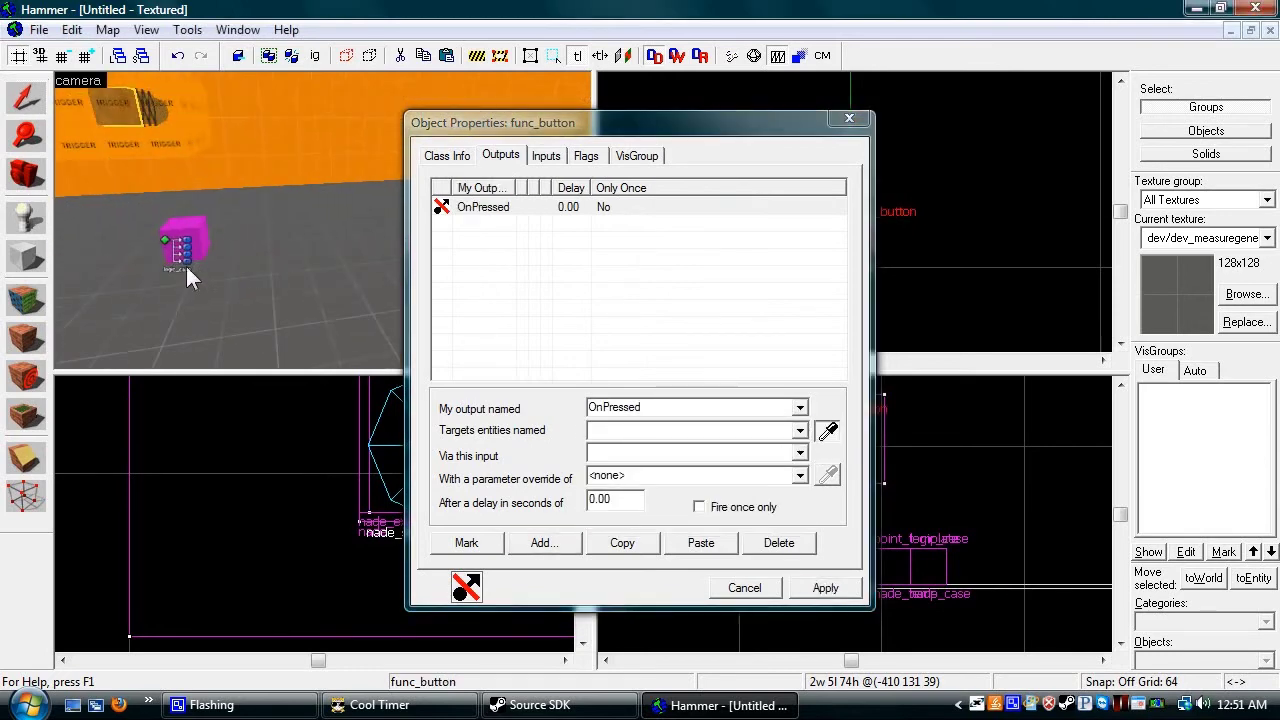
pyautogui.click(186, 264)
pyautogui.click(626, 453)
pyautogui.write('InValue')
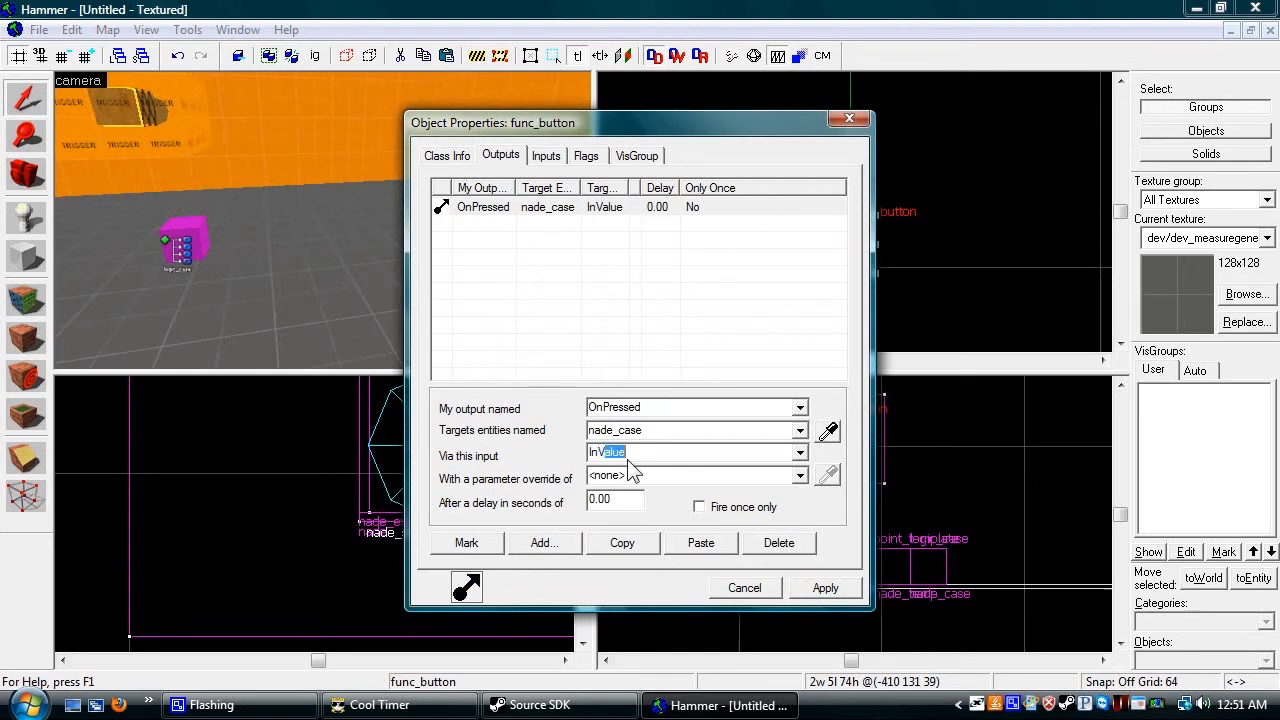
pyautogui.click(672, 476)
pyautogui.write('fire')
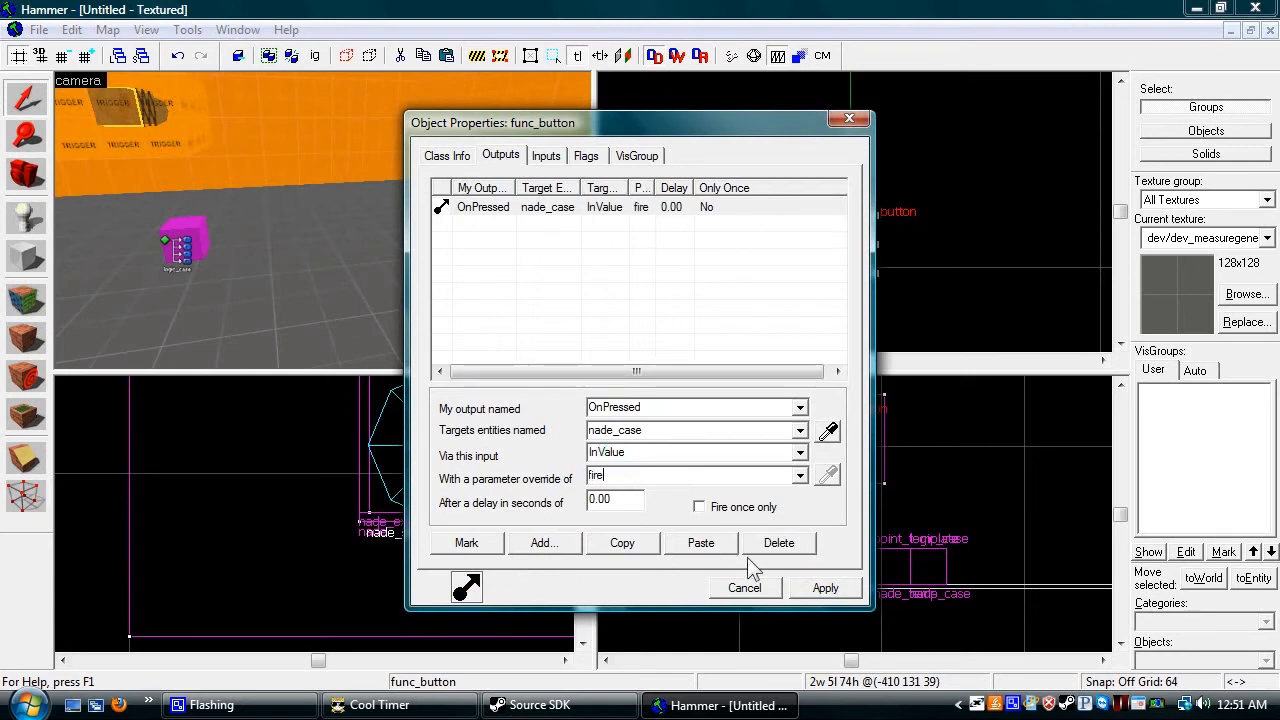
pyautogui.click(818, 589)
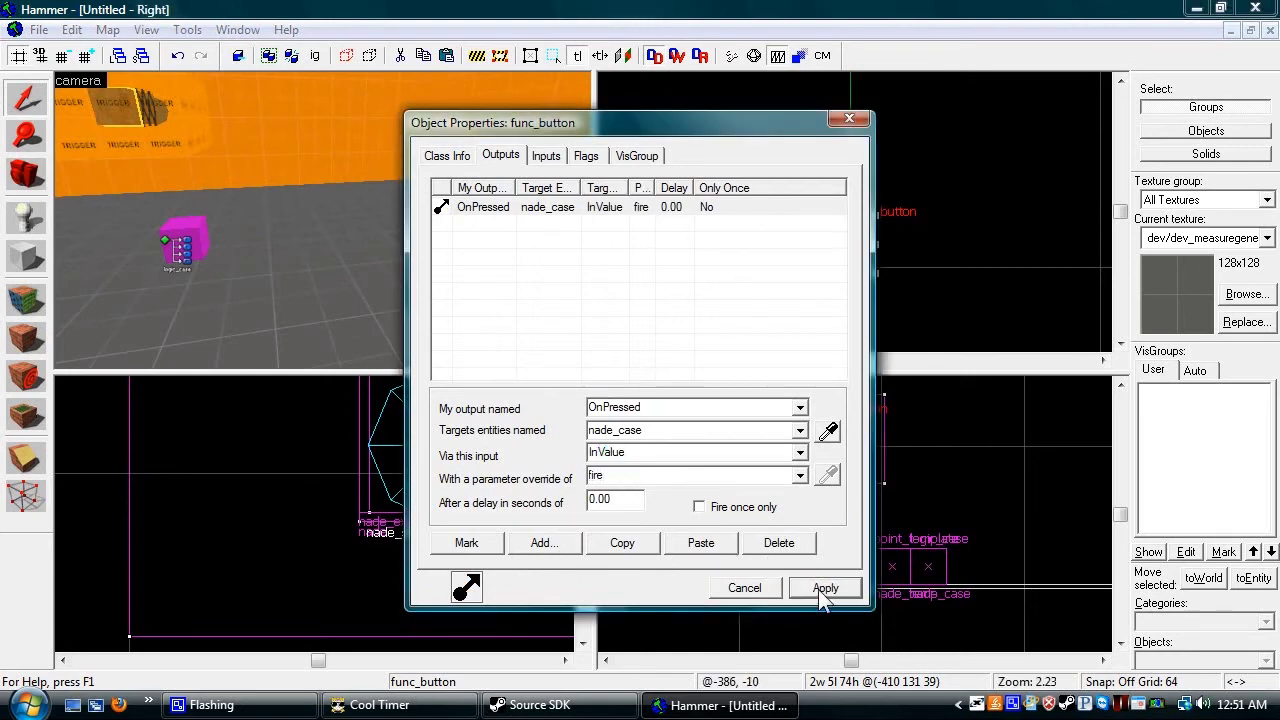
# Tie the remaining strip on the block's side to an entity, set its class to func_button, and add an OnPressed output.
pyautogui.press('Left')
pyautogui.press('w')
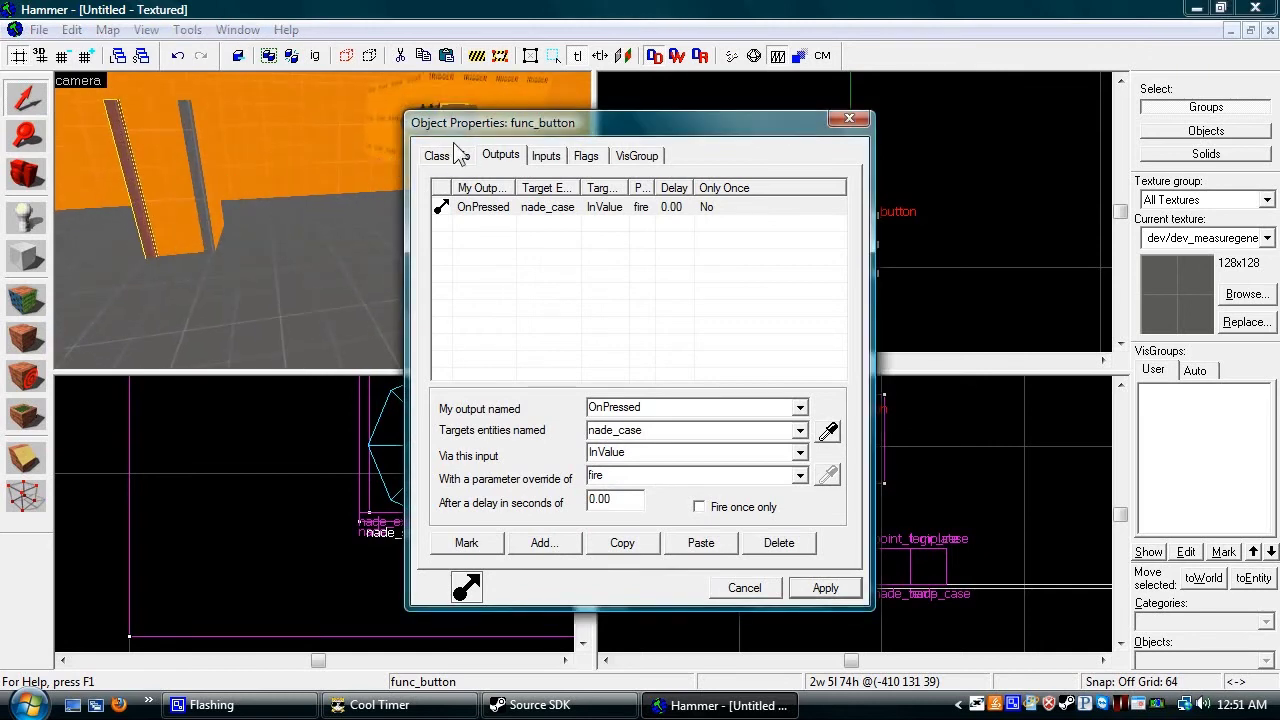
pyautogui.click(451, 155)
pyautogui.click(183, 154)
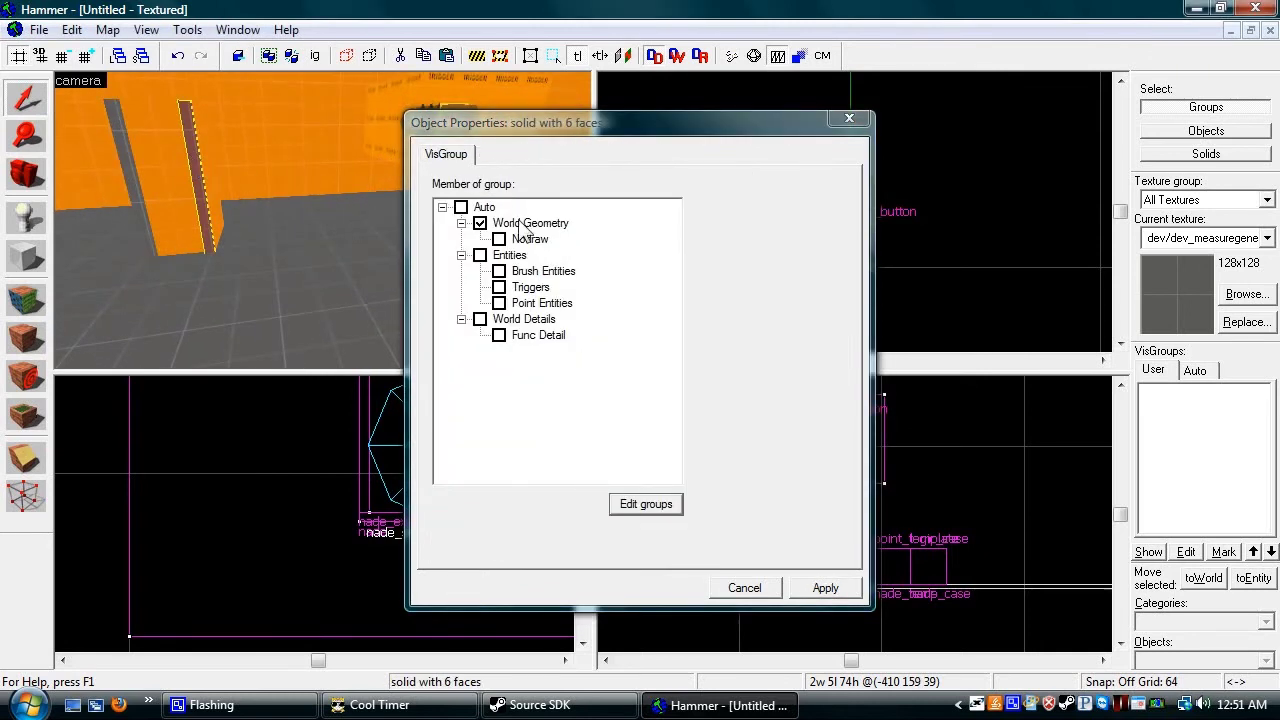
pyautogui.hotkey('ctrl', 't')
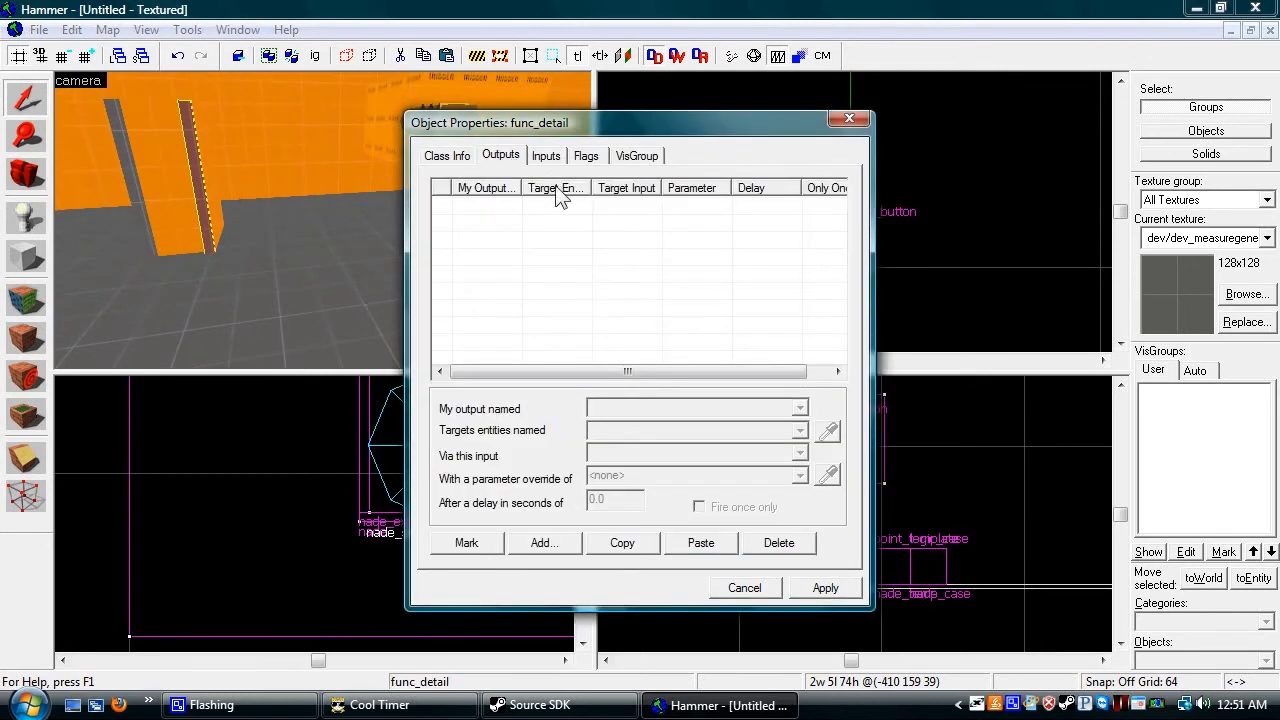
pyautogui.click(545, 542)
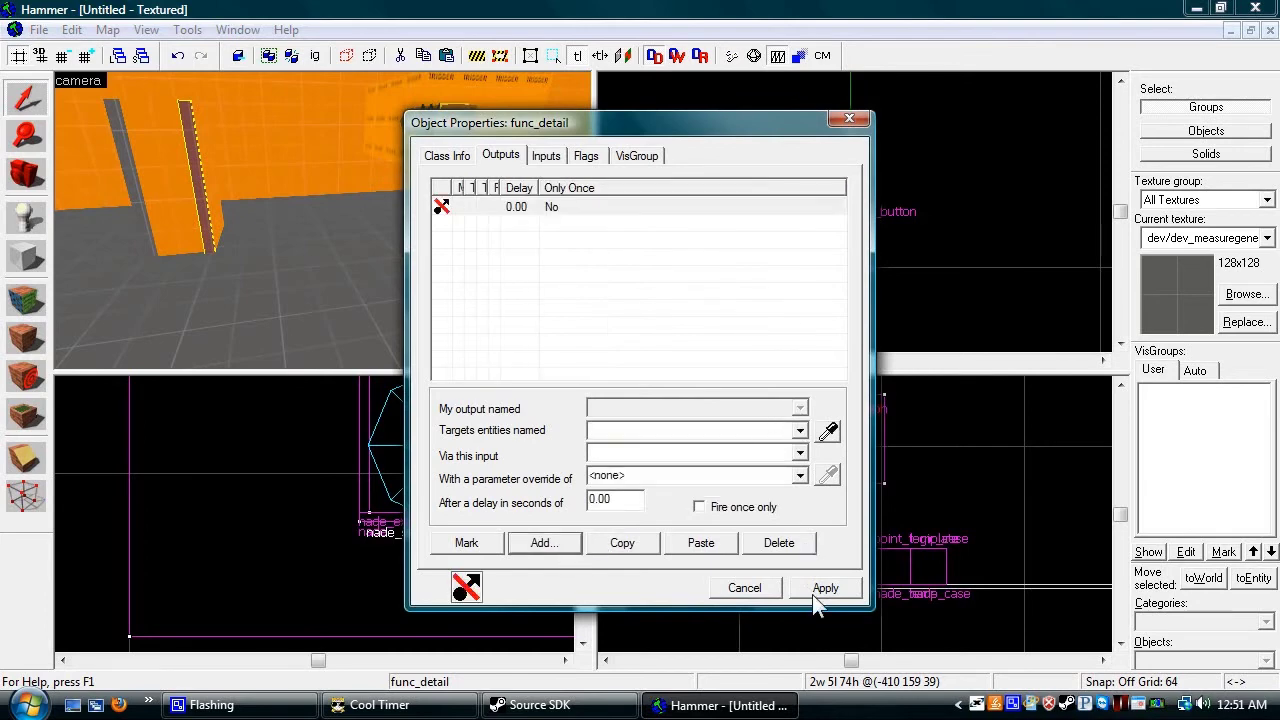
pyautogui.click(800, 408)
pyautogui.click(727, 466)
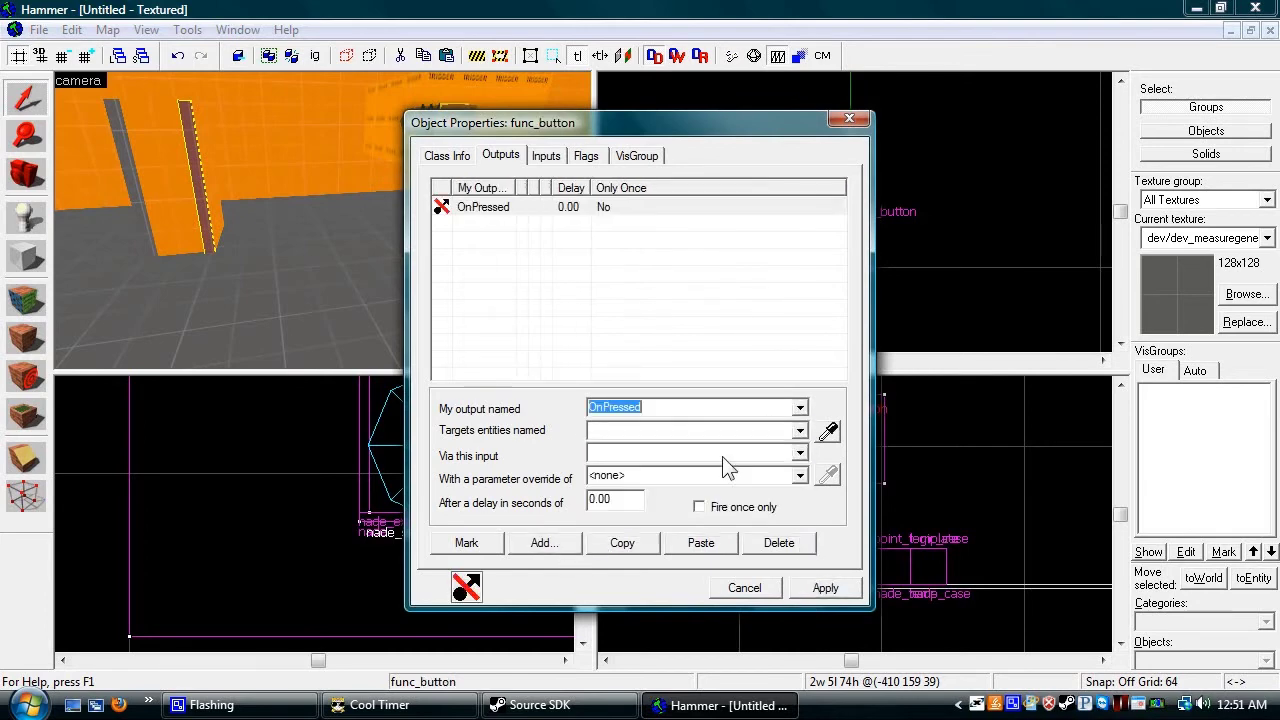
# Target the button's output at nade_case with the InValue input and the parameter exp, apply it, and close the properties.
pyautogui.click(829, 432)
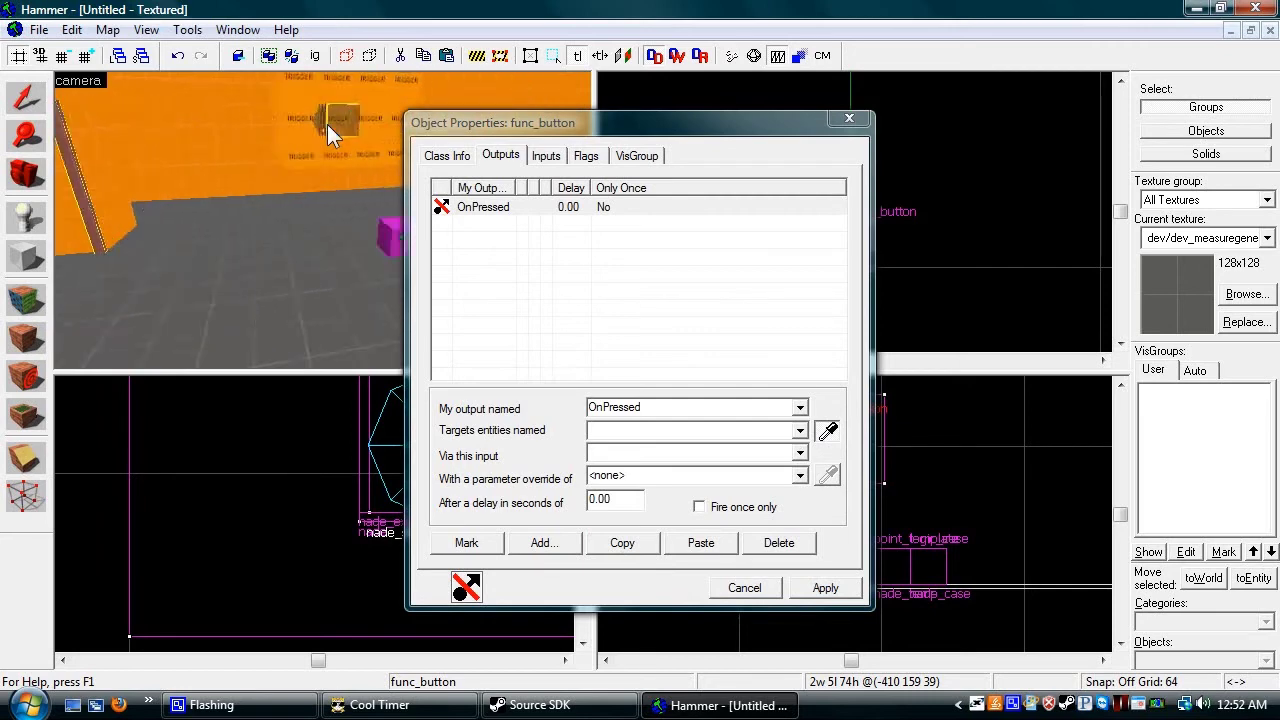
pyautogui.press('d')
pyautogui.click(655, 442)
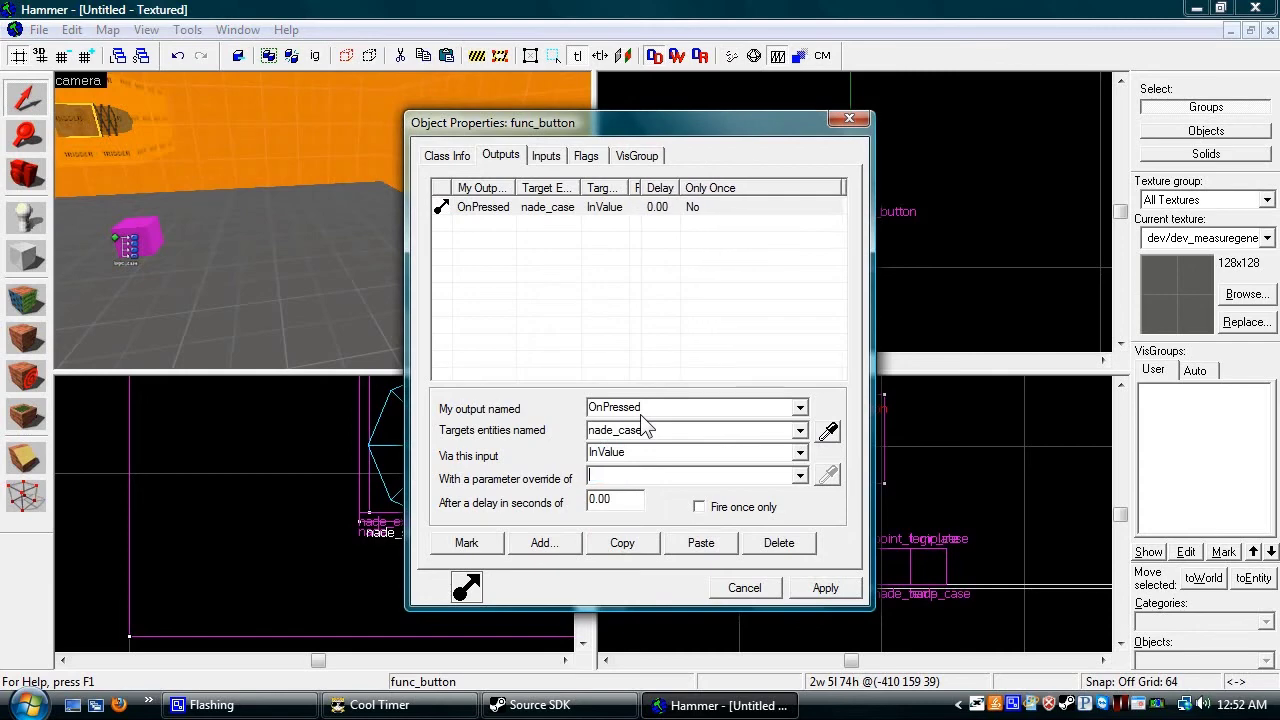
pyautogui.click(820, 588)
pyautogui.click(962, 489)
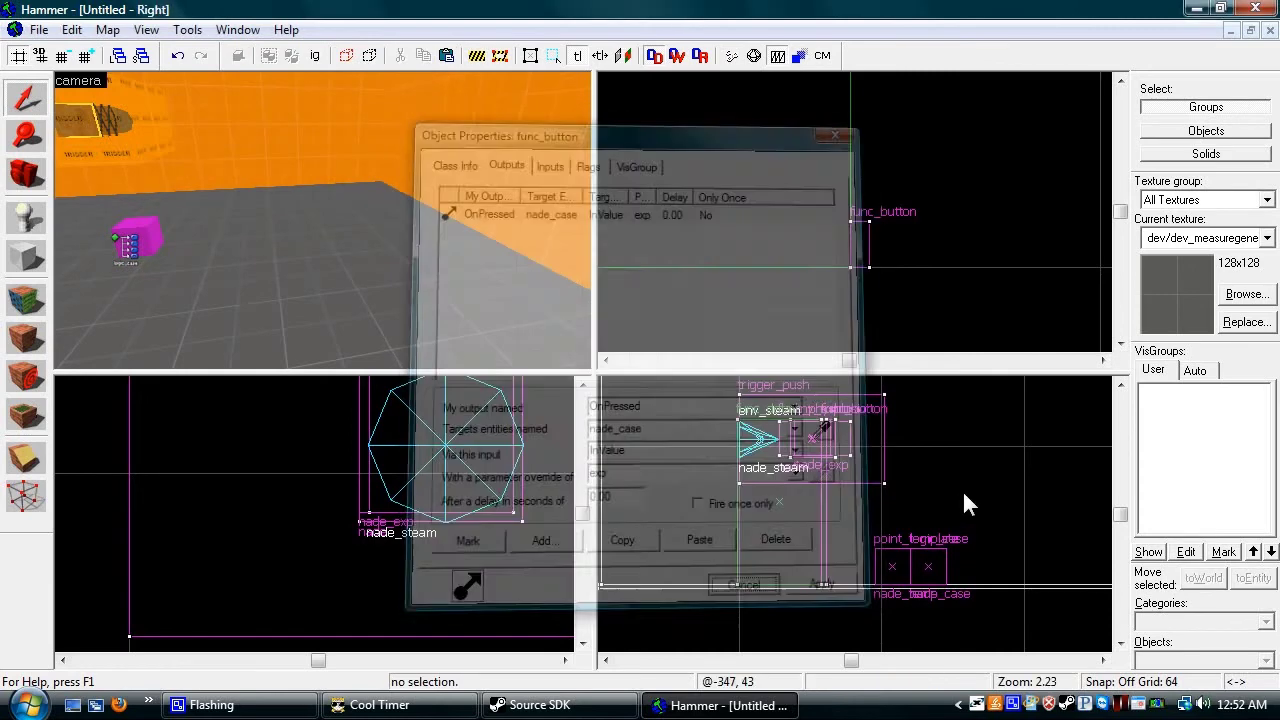
# Save the map as Phys, compile it, and run it in the game.
pyautogui.hotkey('ctrl', 's')
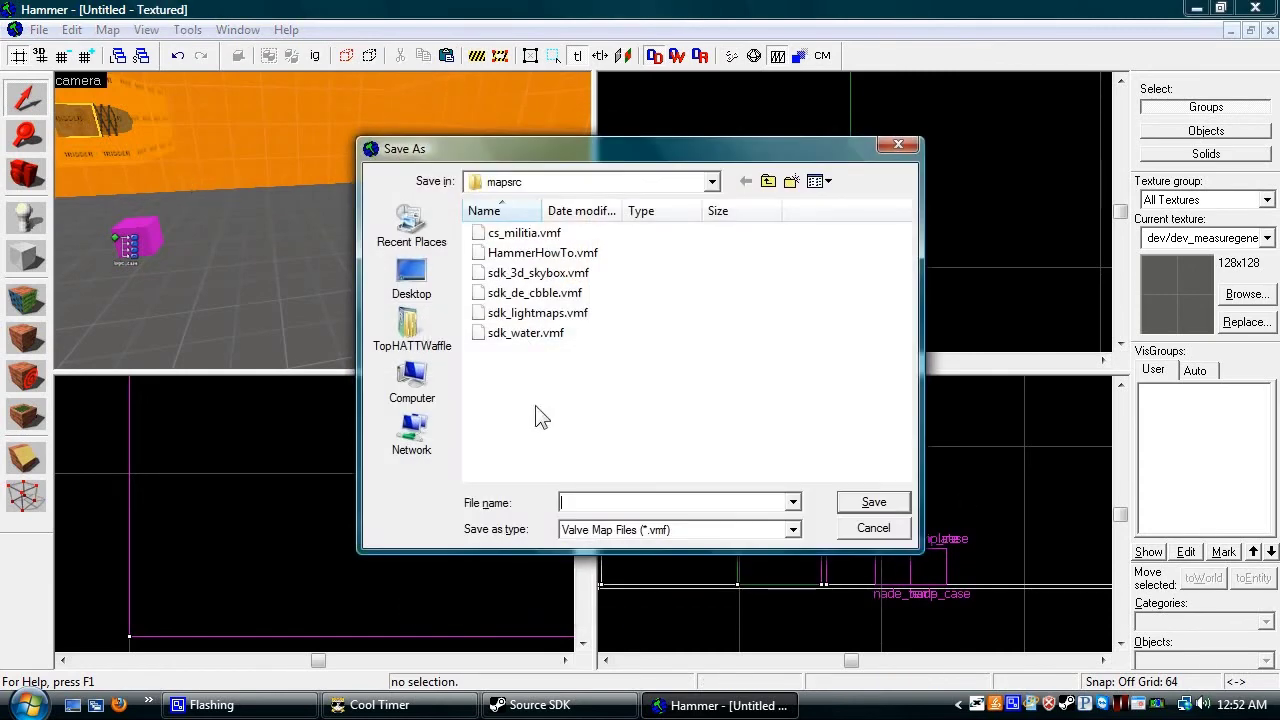
pyautogui.write('Phys')
pyautogui.click(868, 502)
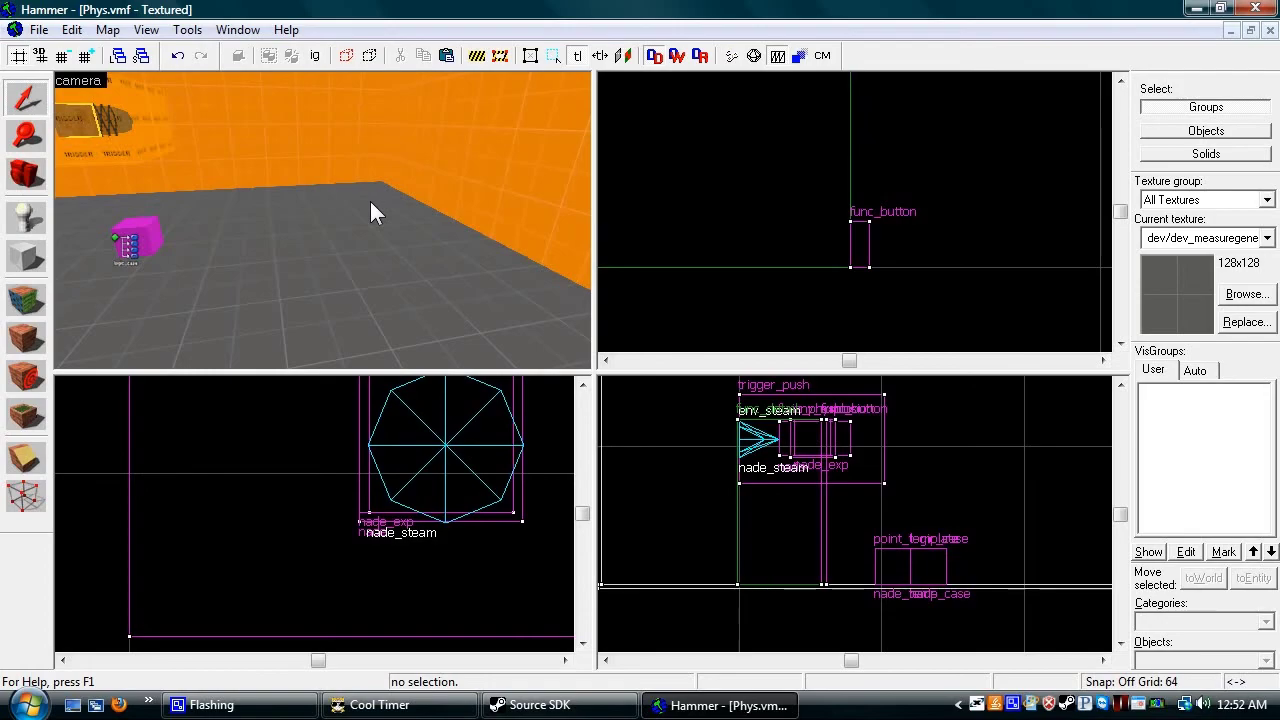
pyautogui.press('F9')
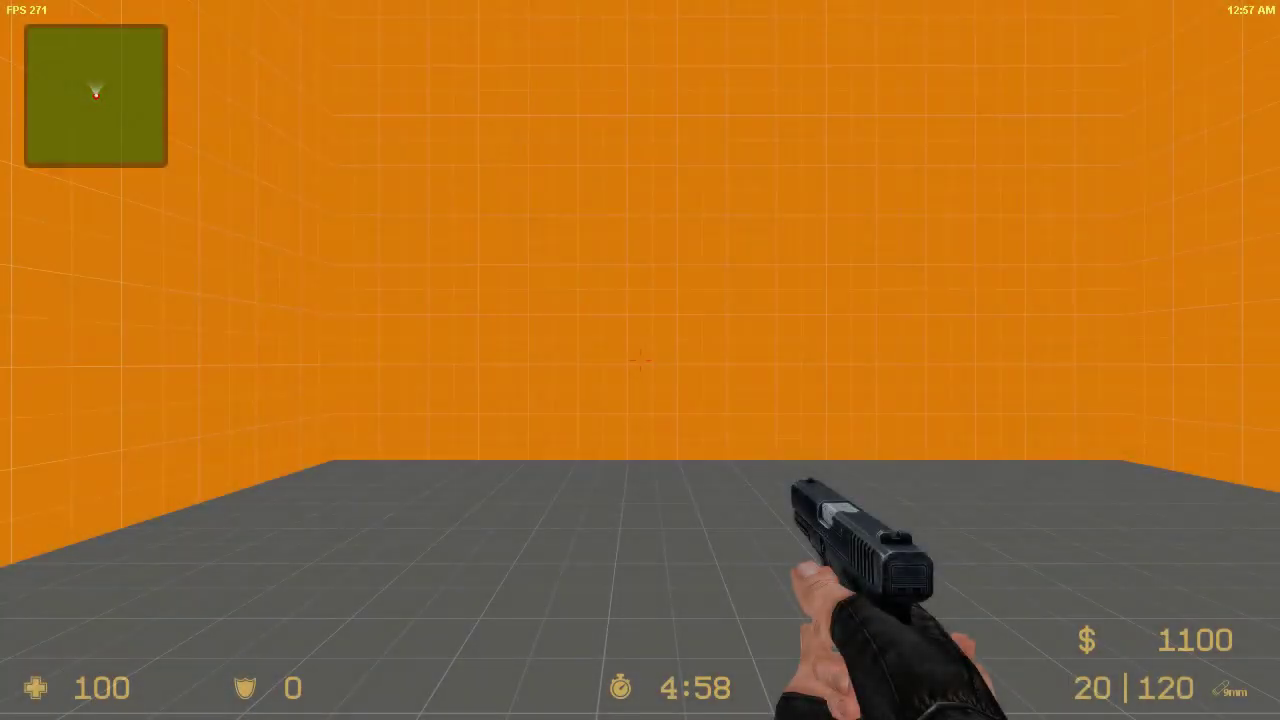
# Test the two button strips in the game by launching the physbox grenade, following it across the room, and detonating it.
pyautogui.press('3')
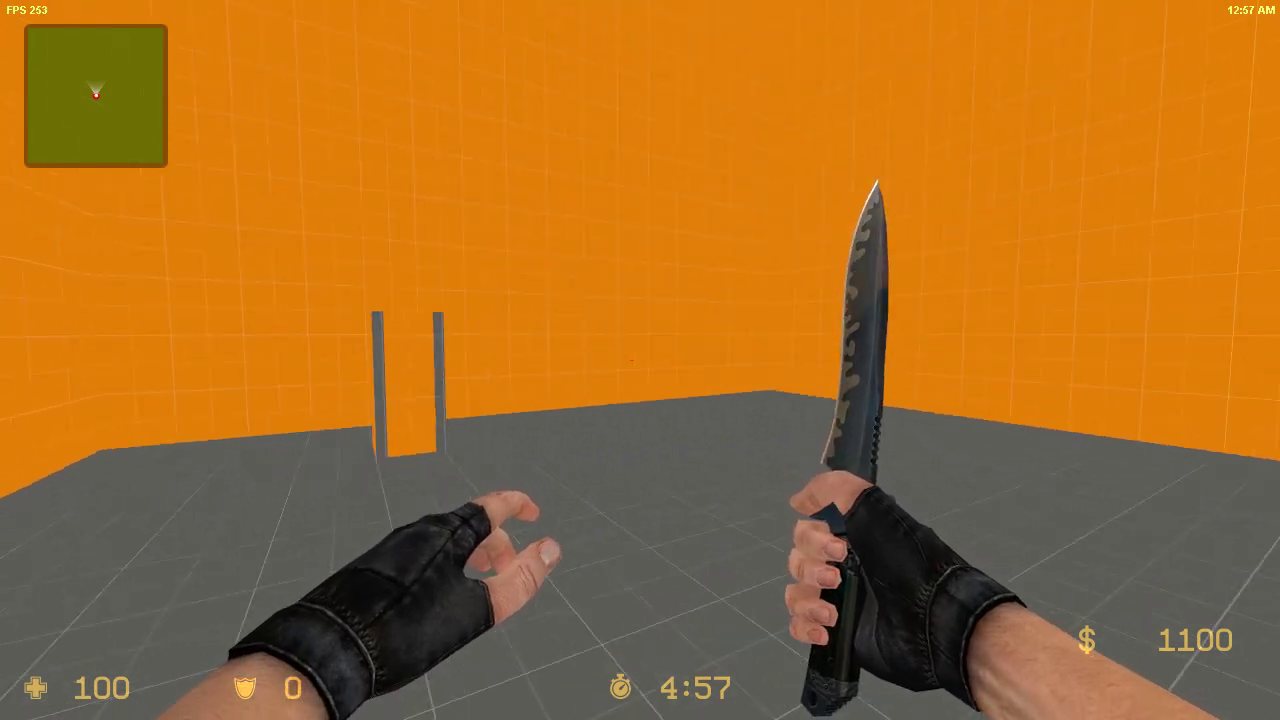
pyautogui.press('w')
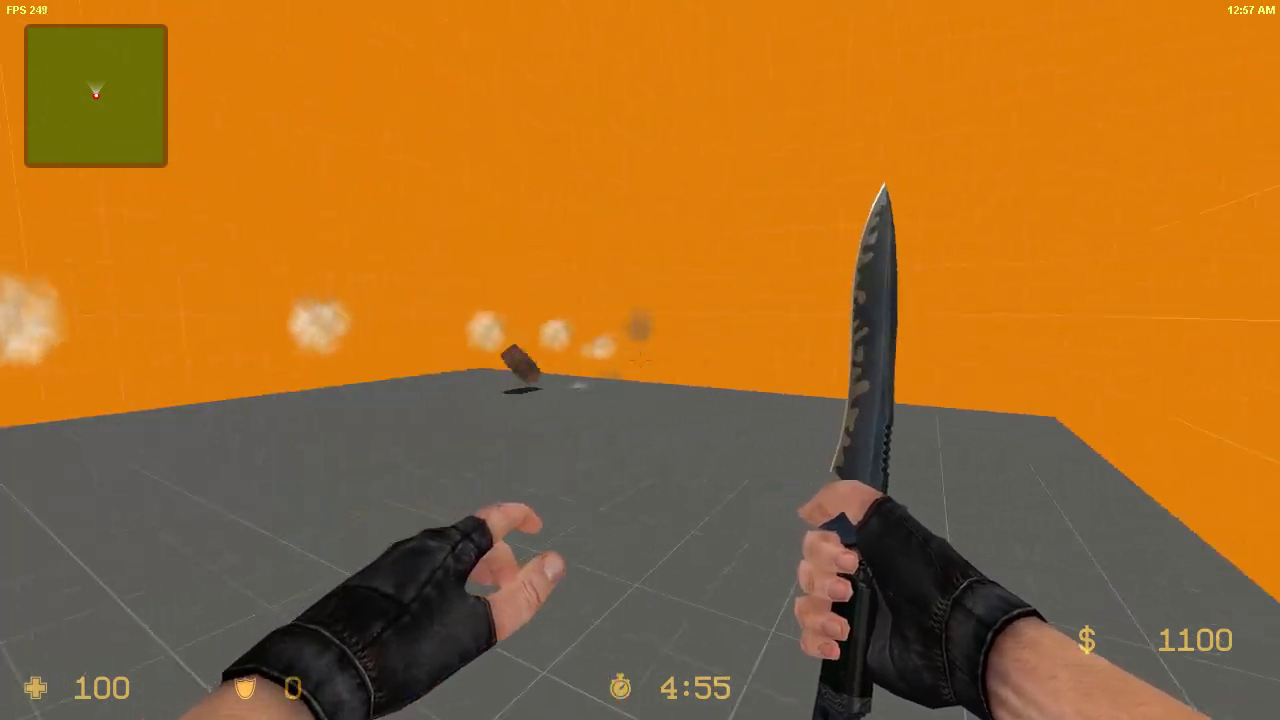
pyautogui.press('w')
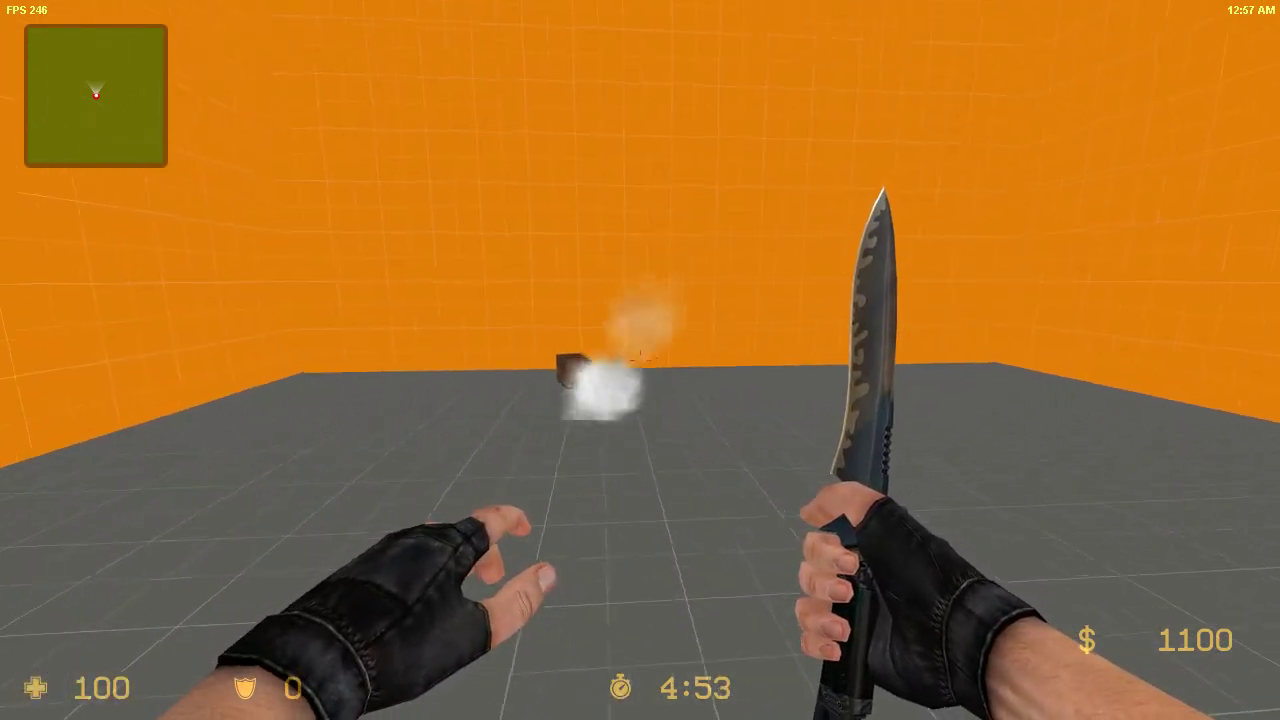
pyautogui.press('w')
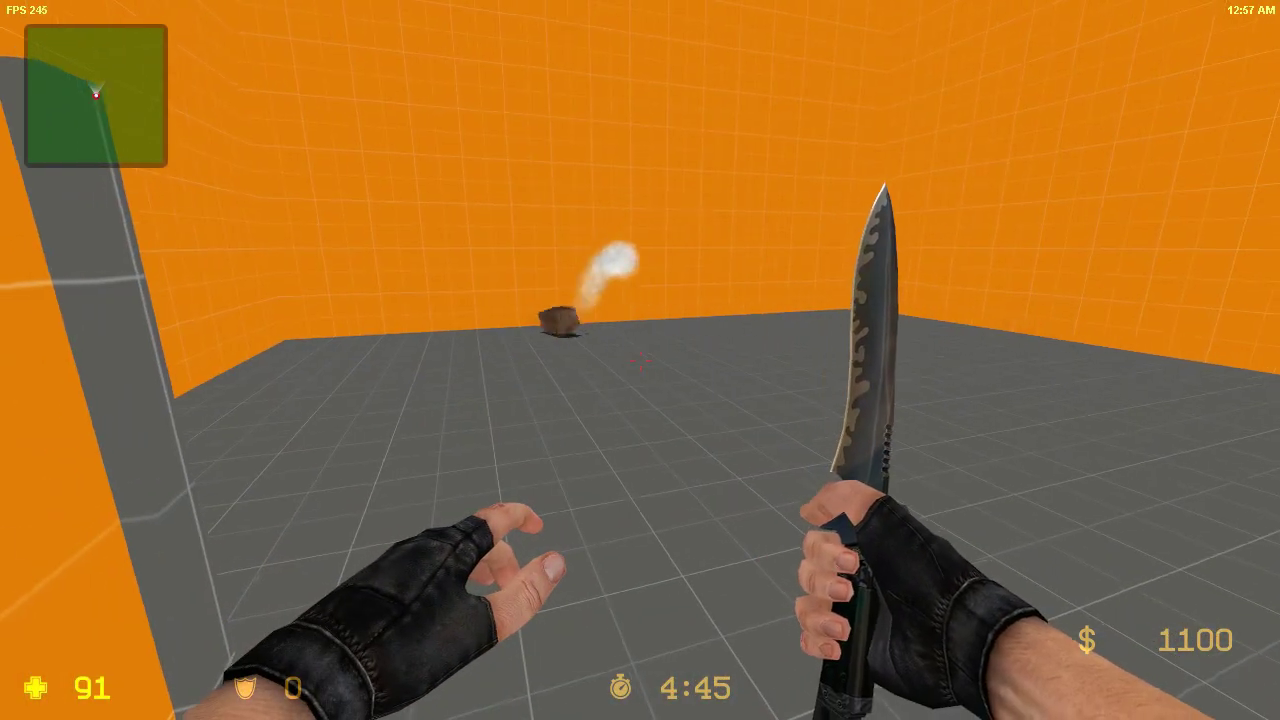
pyautogui.press('w')
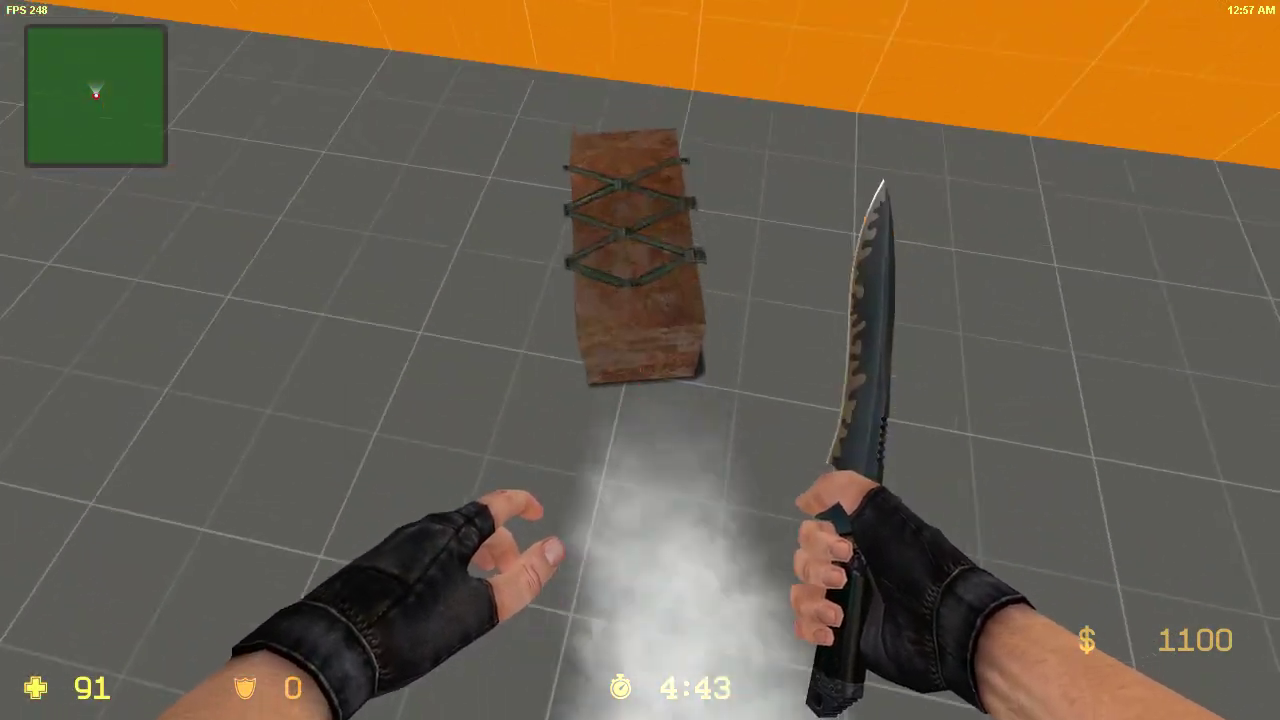
pyautogui.press('w')
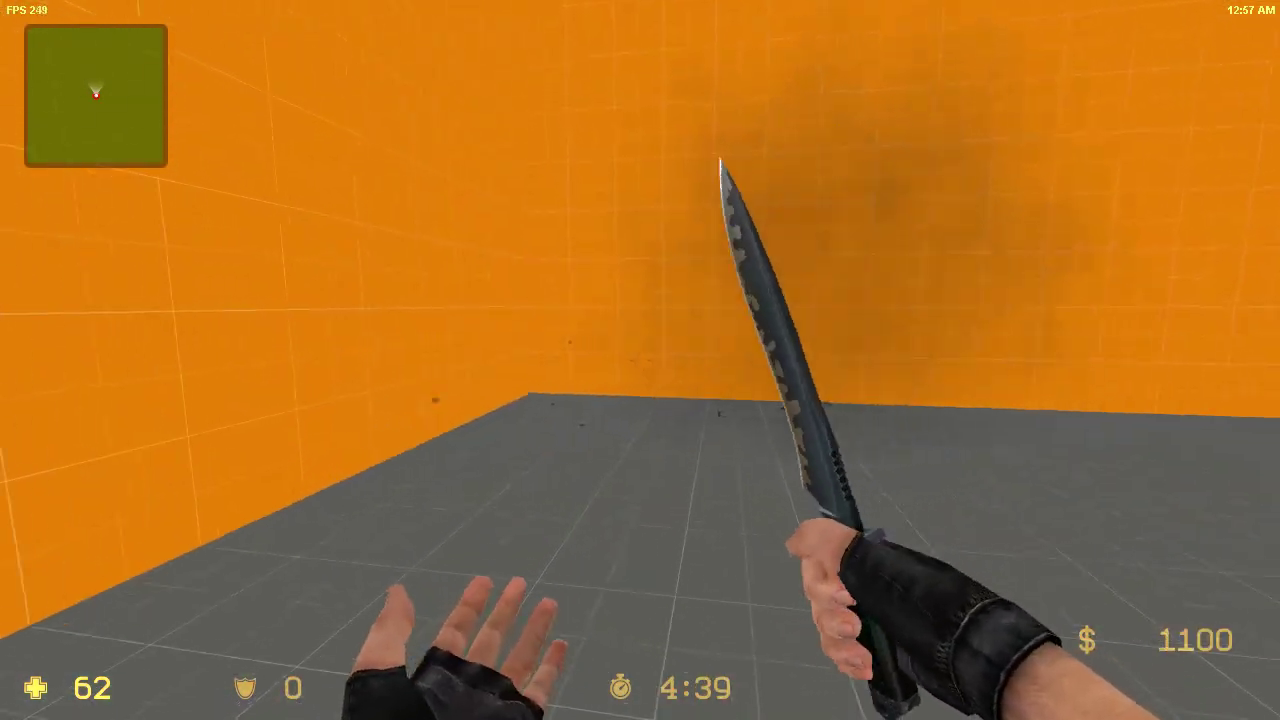
pyautogui.click(640, 360)
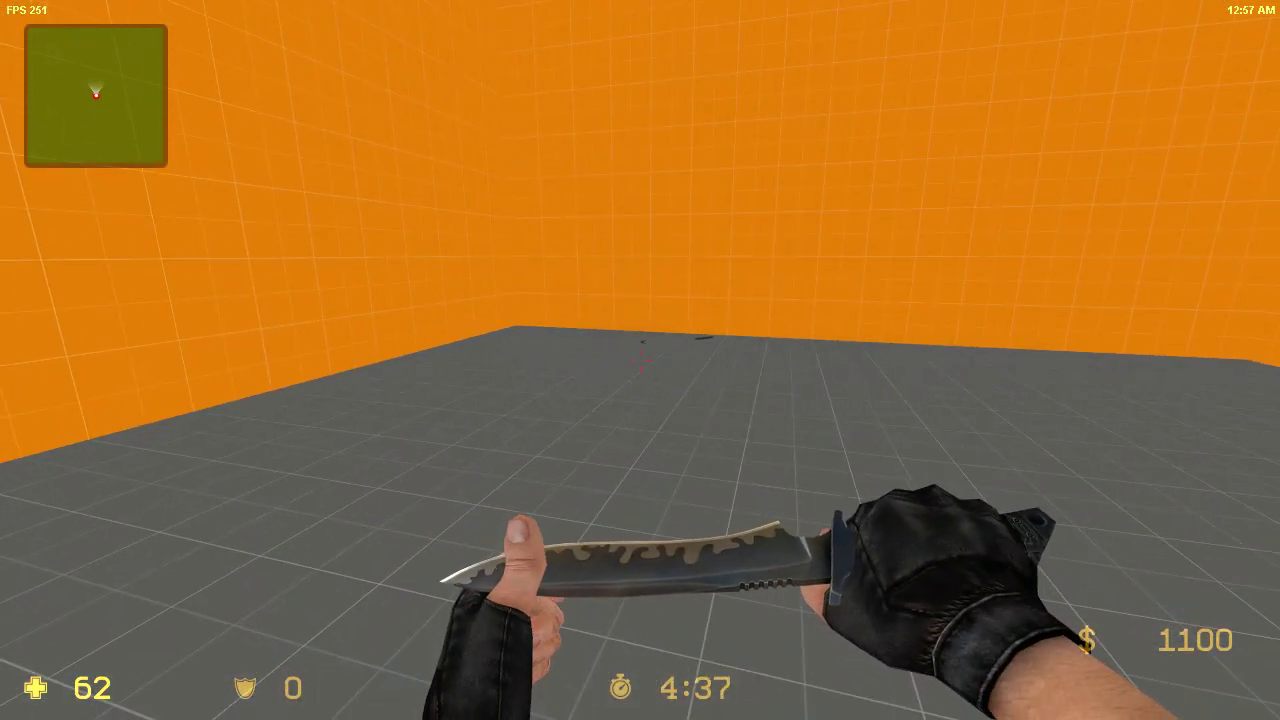
pyautogui.press('3')
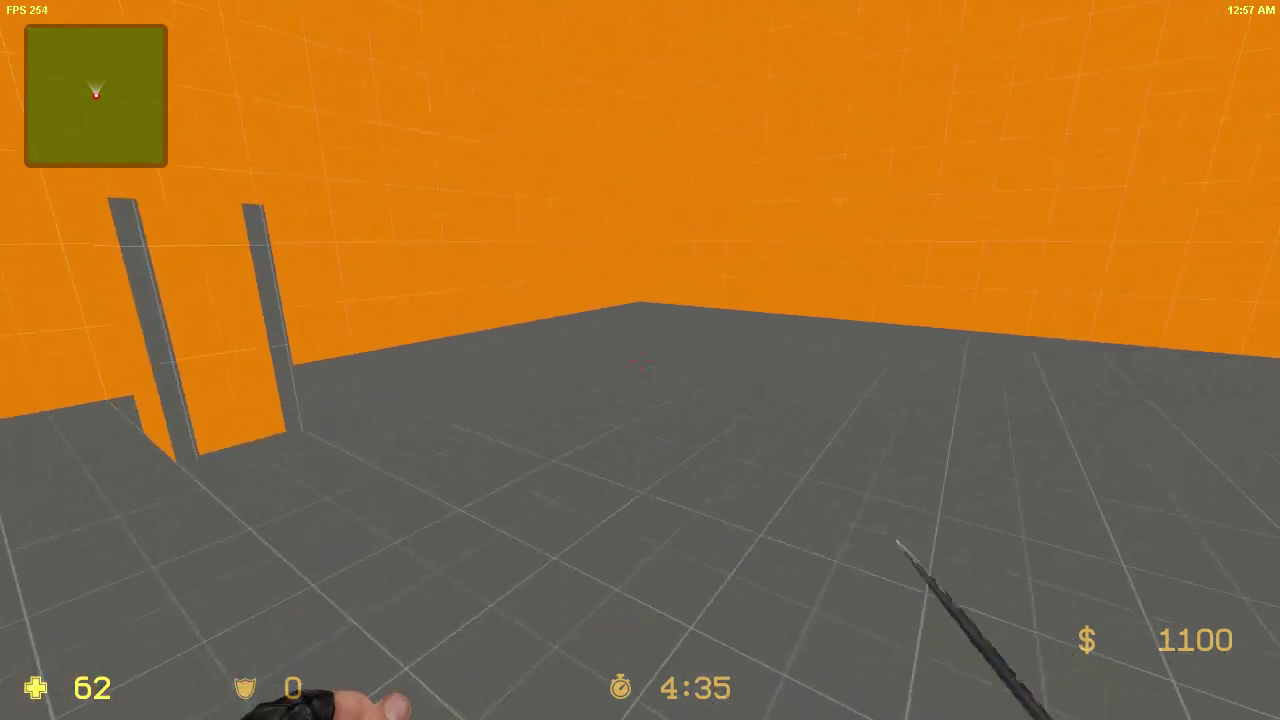